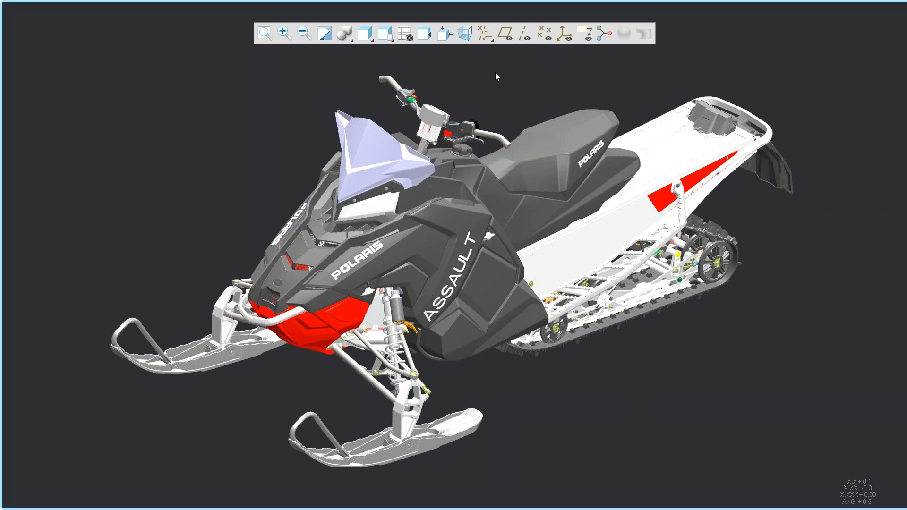
# Move the graphics view toolbar into the status bar
pyautogui.rightClick(471, 34)
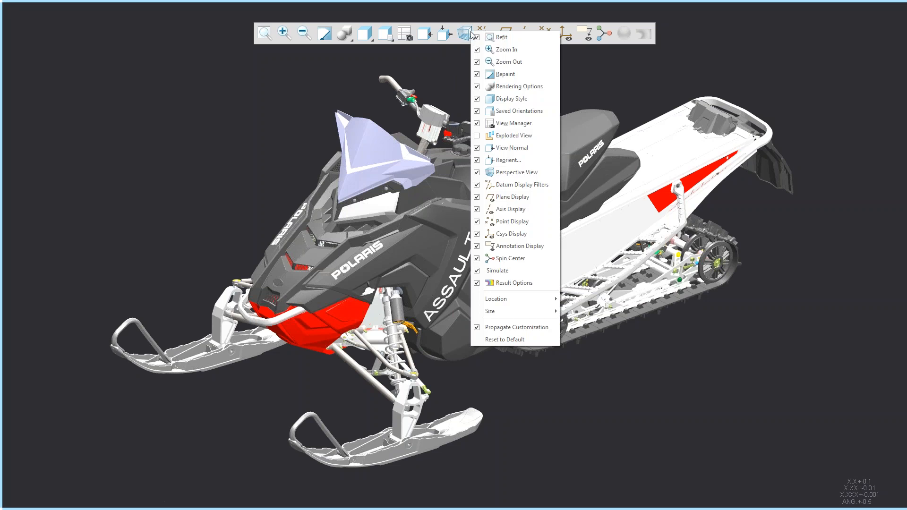
pyautogui.moveTo(495, 303)
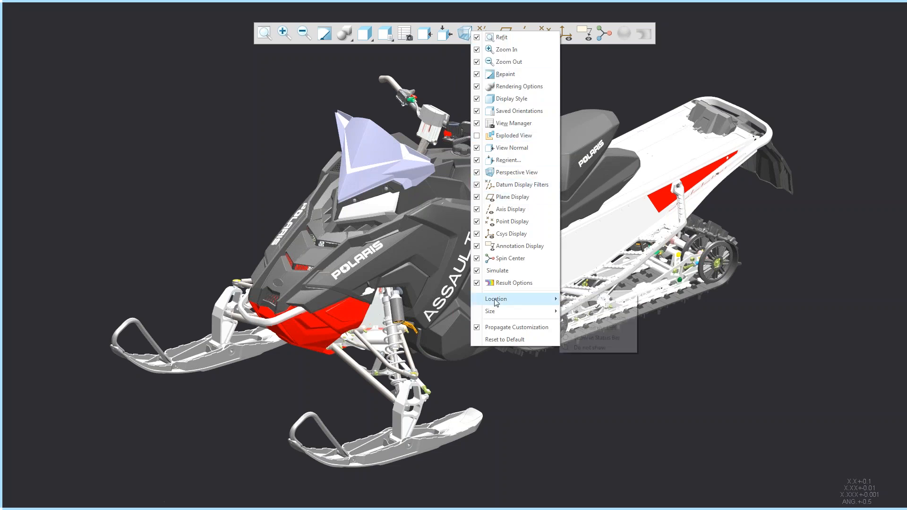
pyautogui.click(620, 338)
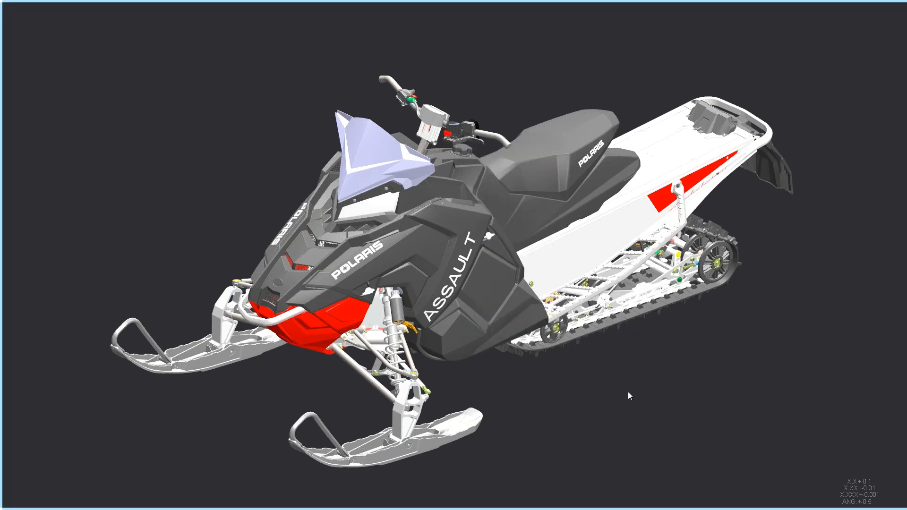
pyautogui.moveTo(622, 508)
# Select the side panel part 5450427.PRT from the parents of its picked edge and clear the selection
pyautogui.click(470, 270)
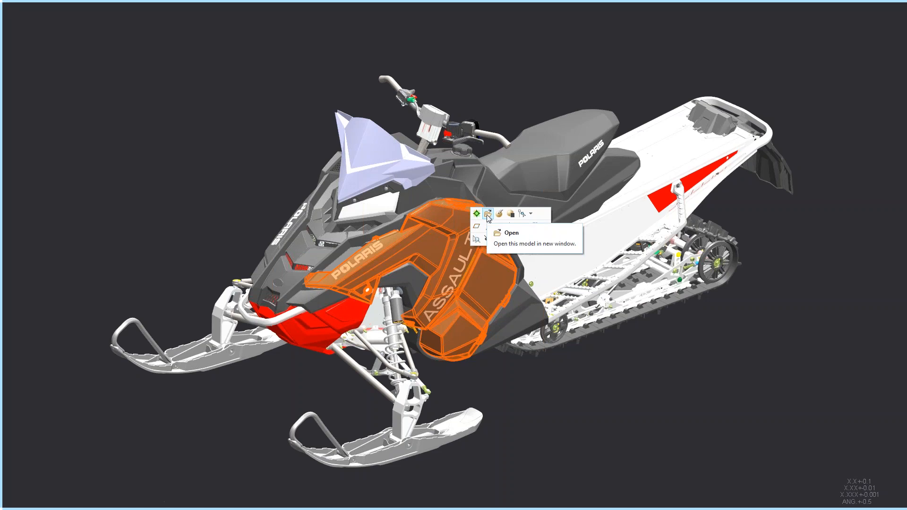
pyautogui.click(522, 215)
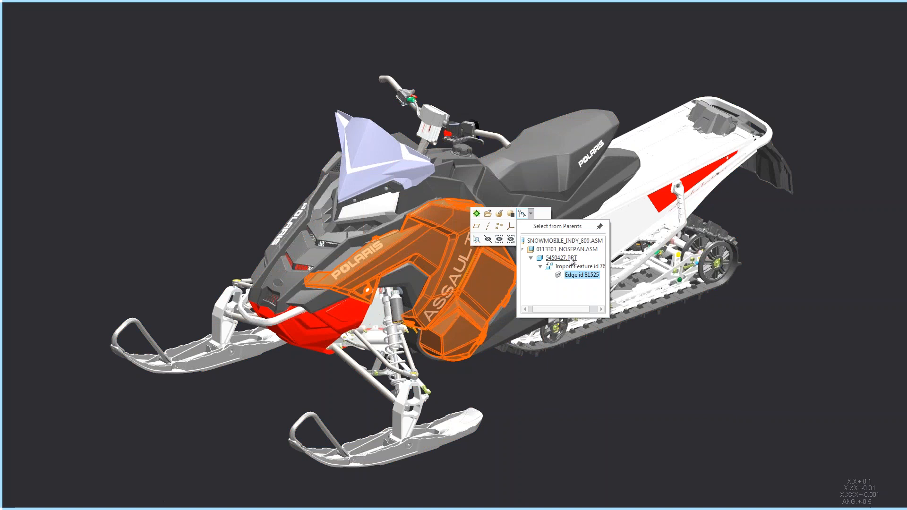
pyautogui.click(561, 257)
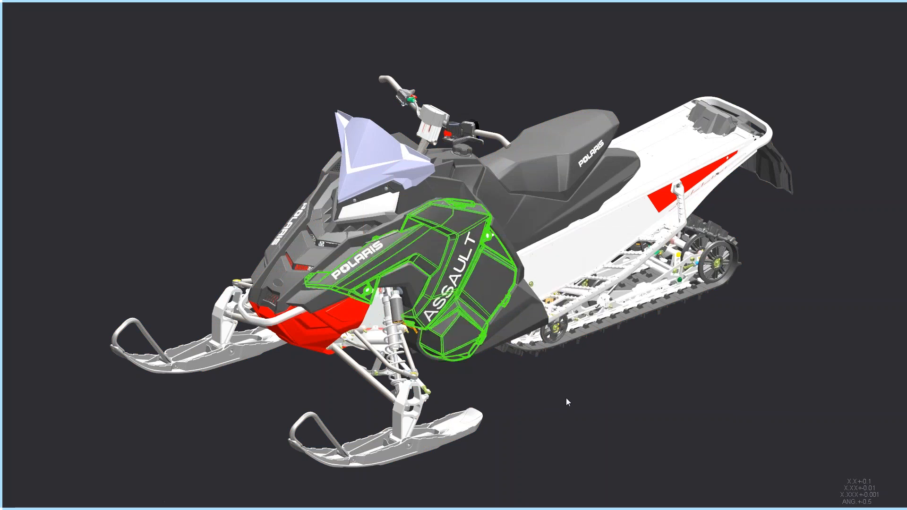
pyautogui.click(540, 373)
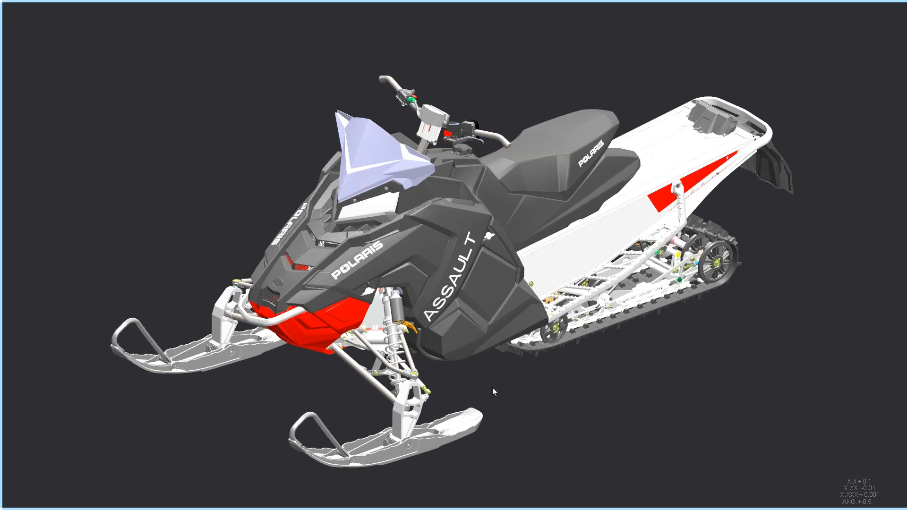
# Customize the mini toolbar for geometric entities by filtering the commands for REP and adding Replace to its empty row
pyautogui.rightClick(444, 424)
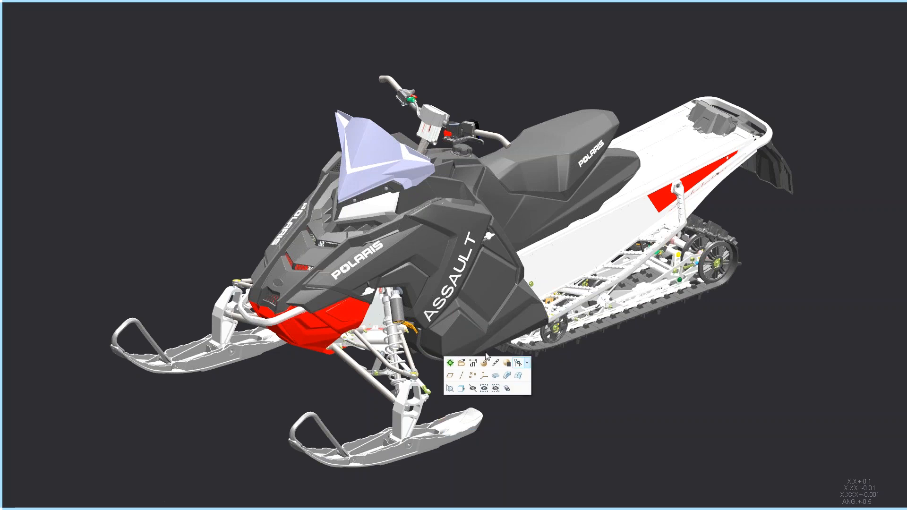
pyautogui.rightClick(522, 387)
pyautogui.click(542, 393)
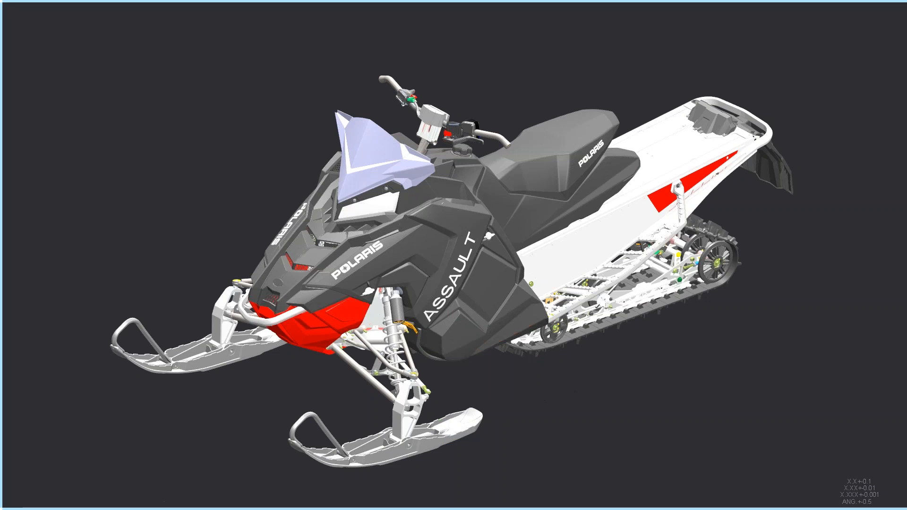
pyautogui.moveTo(605, 254); pyautogui.dragTo(608, 196)
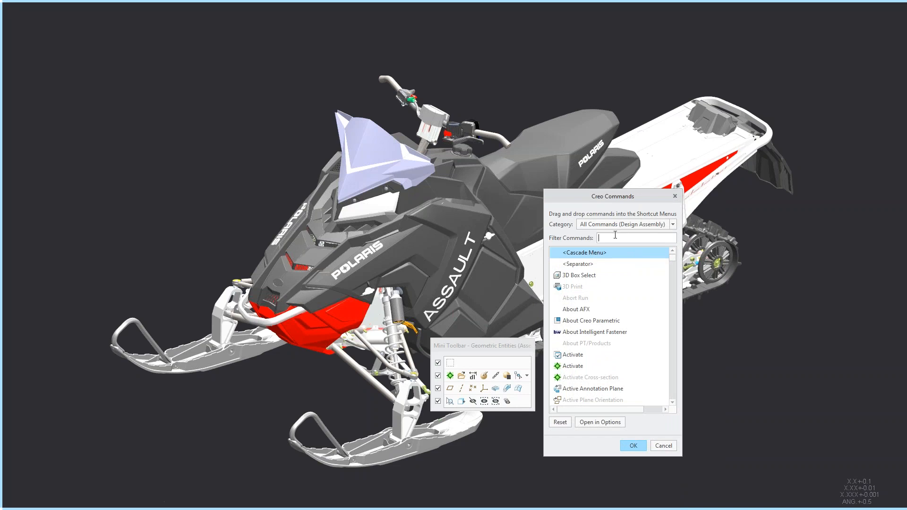
pyautogui.write('REP')
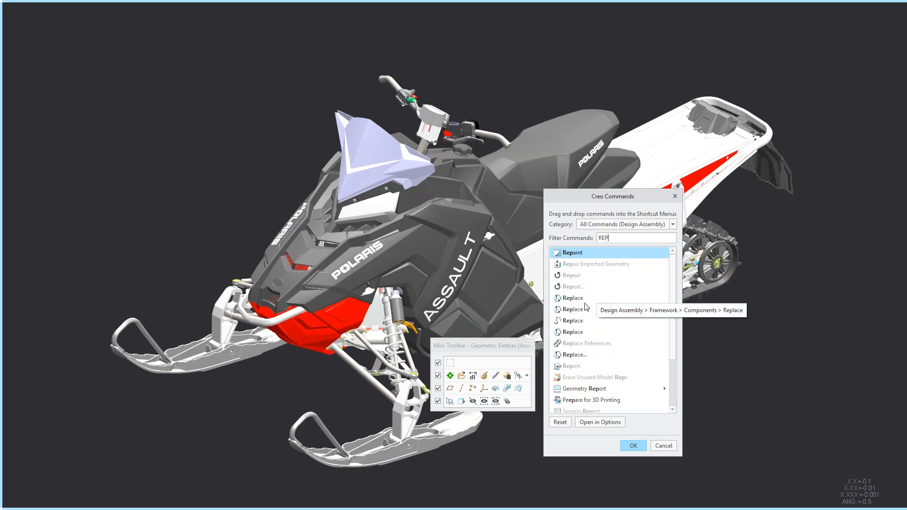
pyautogui.moveTo(576, 302); pyautogui.dragTo(470, 367)
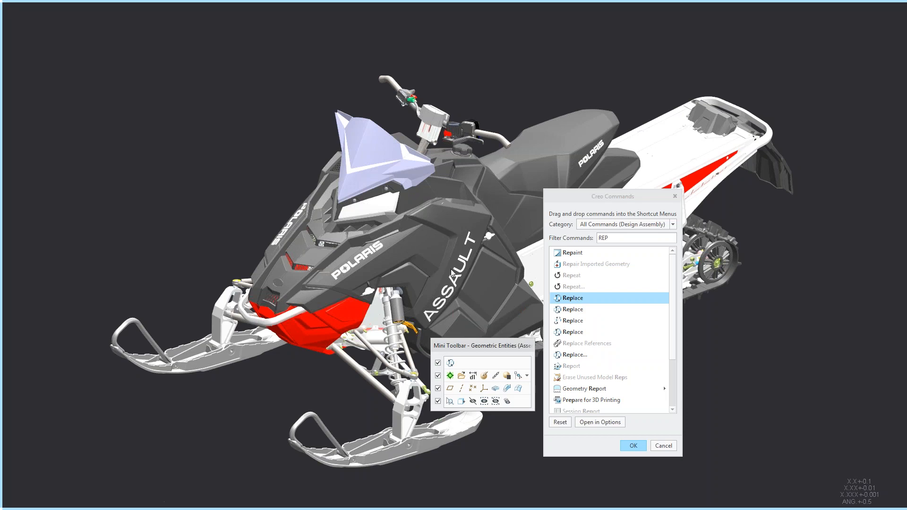
# Try to add Replace from the Operations commands to the same mini toolbar and accept the customization
pyautogui.moveTo(443, 4)
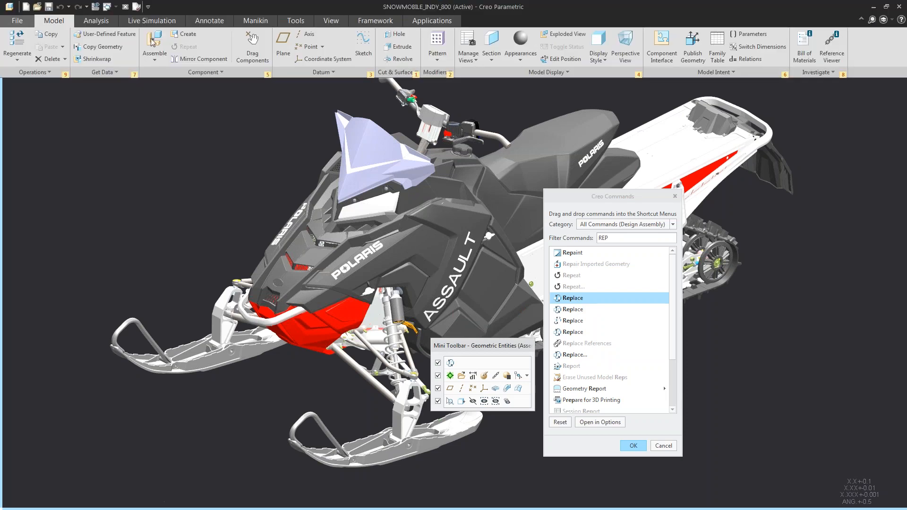
pyautogui.click(41, 72)
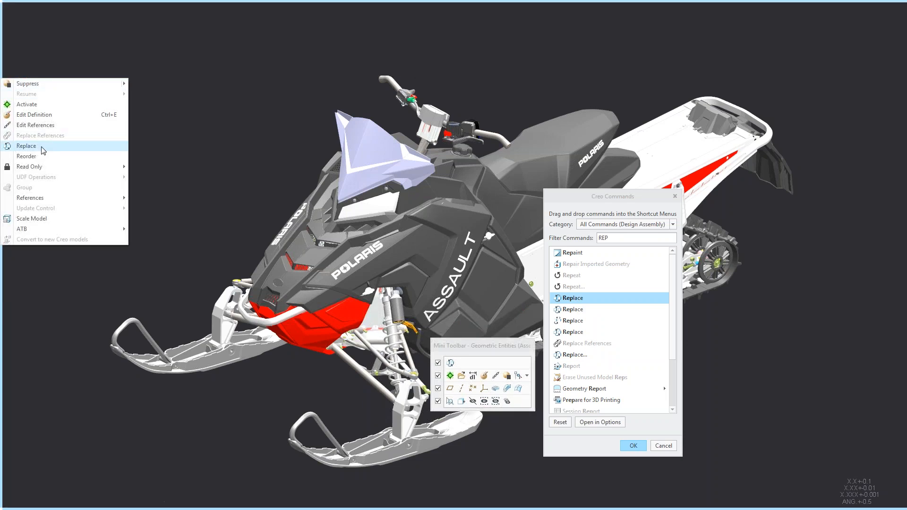
pyautogui.moveTo(43, 150)
pyautogui.mouseDown()
pyautogui.moveTo(190, 149)
pyautogui.moveTo(388, 273)
pyautogui.moveTo(471, 368)
pyautogui.moveTo(434, 330)
pyautogui.moveTo(481, 333)
pyautogui.mouseUp()
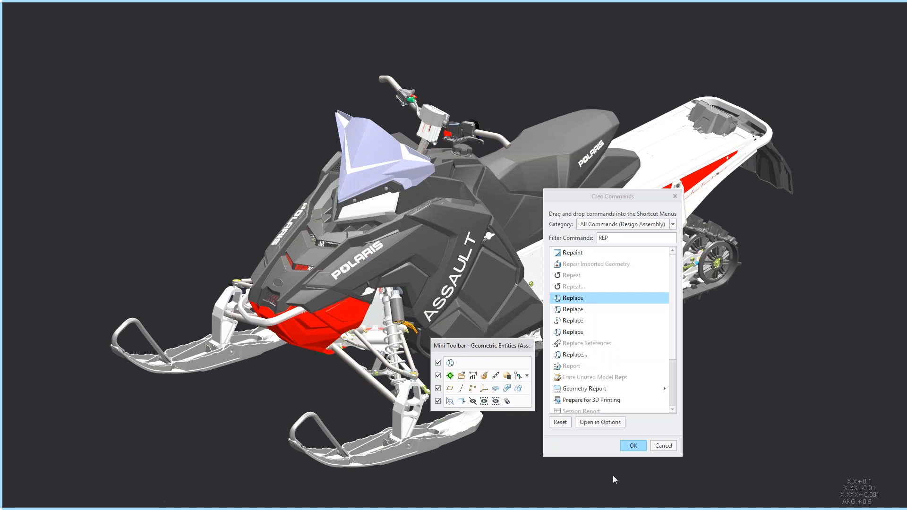
pyautogui.click(634, 447)
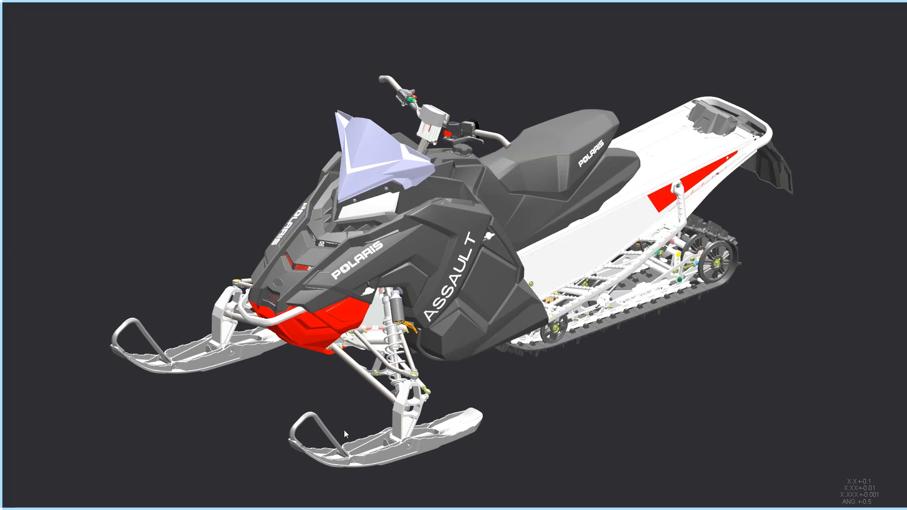
# Try the added Replace command on the edge of the front ski and cancel its selection request
pyautogui.rightClick(371, 444)
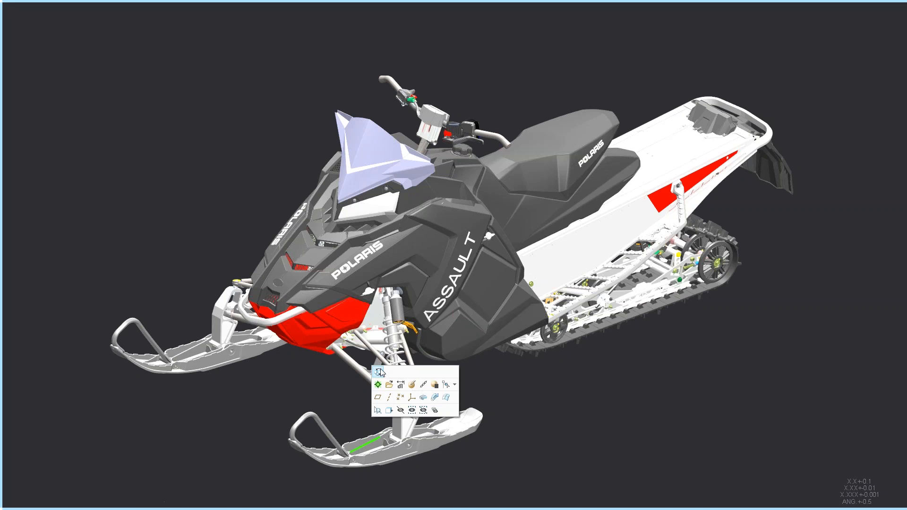
pyautogui.click(379, 372)
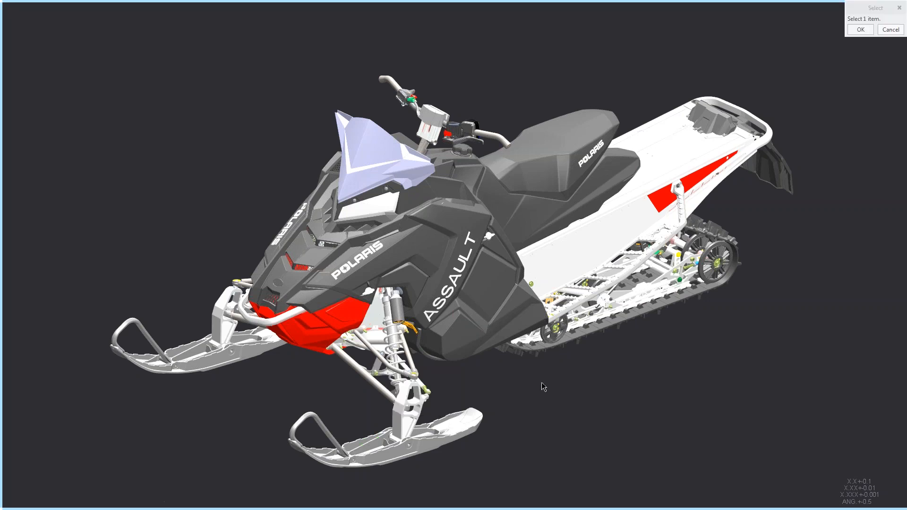
pyautogui.click(860, 29)
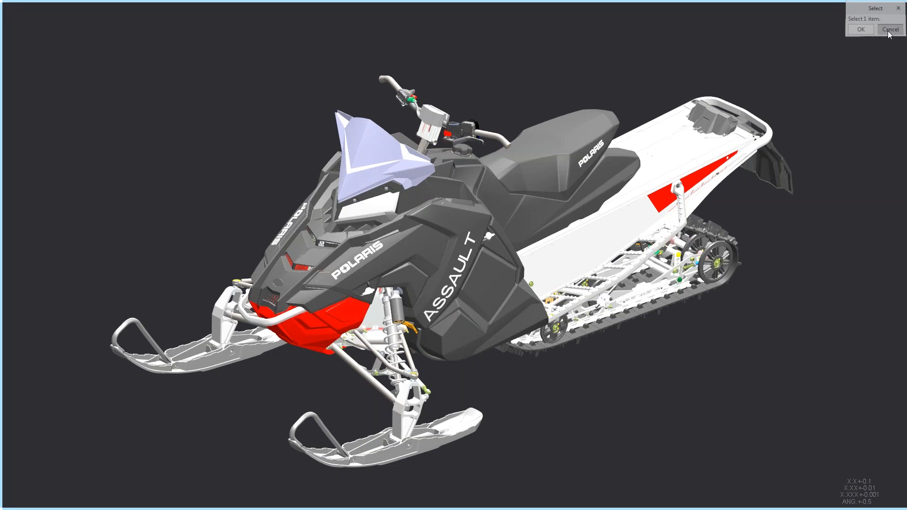
pyautogui.click(371, 448)
pyautogui.click(378, 373)
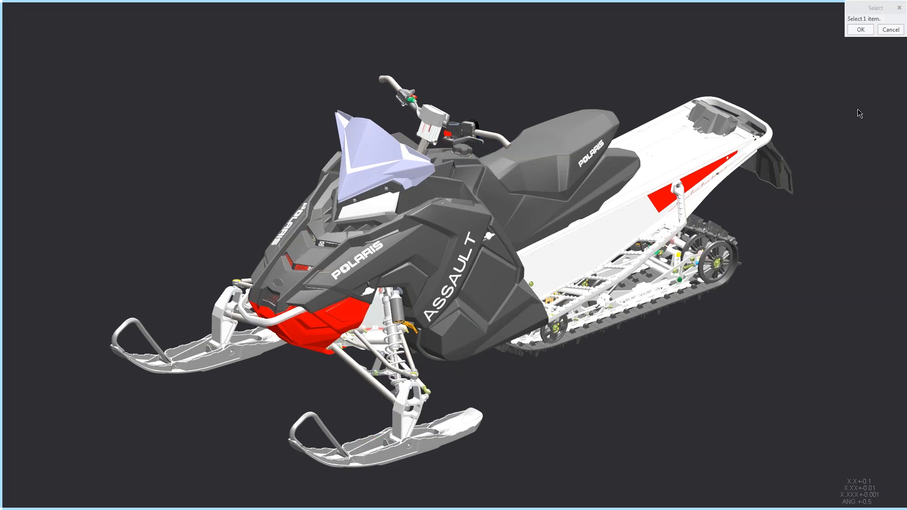
pyautogui.click(888, 30)
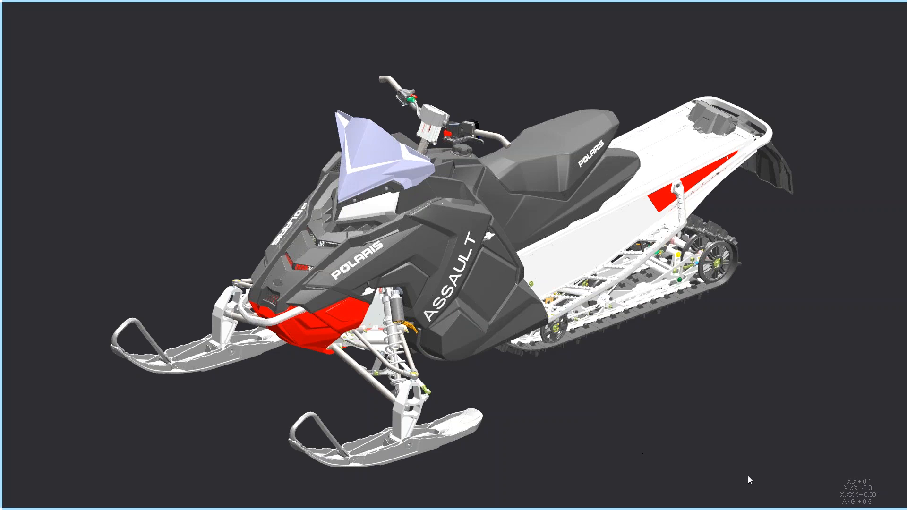
# Set the selection filter to Part
pyautogui.moveTo(766, 508)
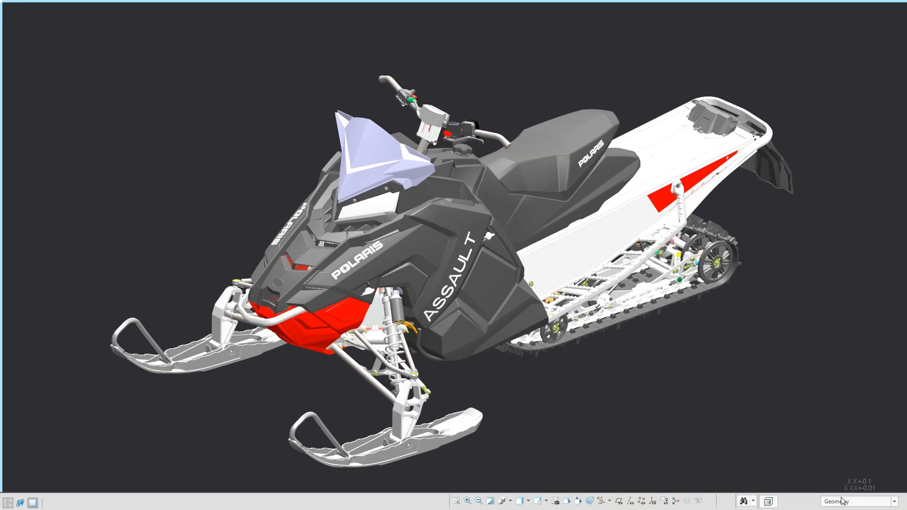
pyautogui.click(887, 503)
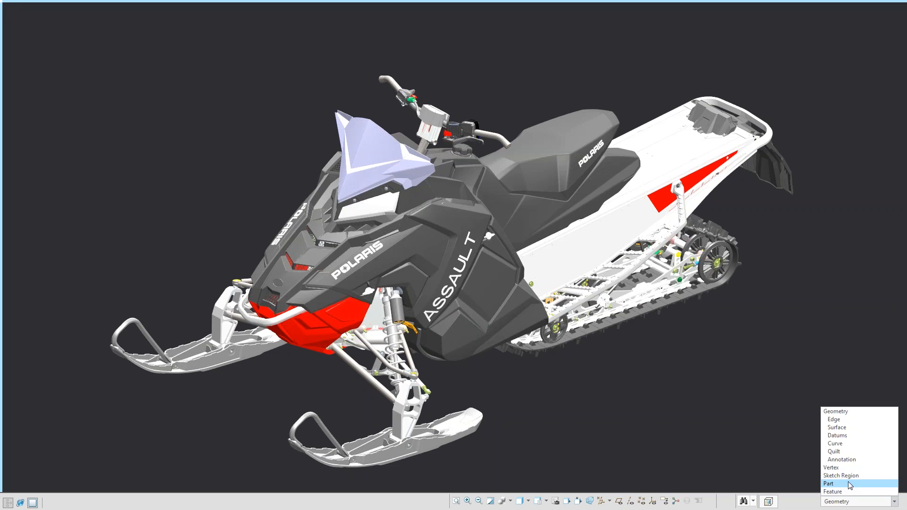
pyautogui.click(874, 485)
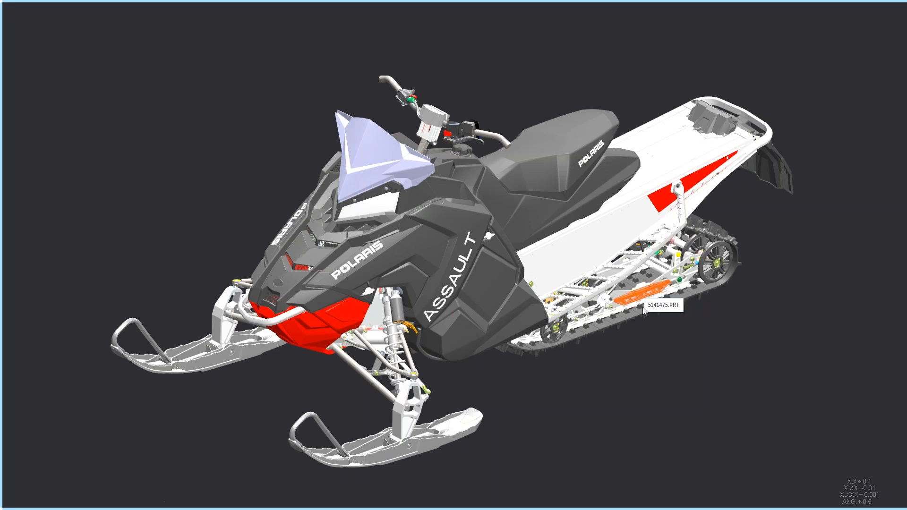
# Zoom to the selected tube part 5333285.PRT by the rear wheels and to the component 7044562-ROD.PRT
pyautogui.click(679, 248)
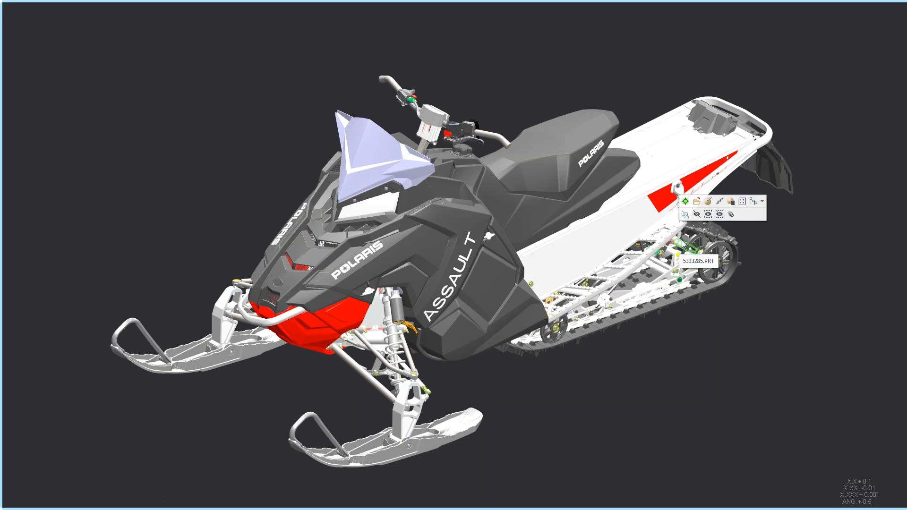
pyautogui.click(686, 215)
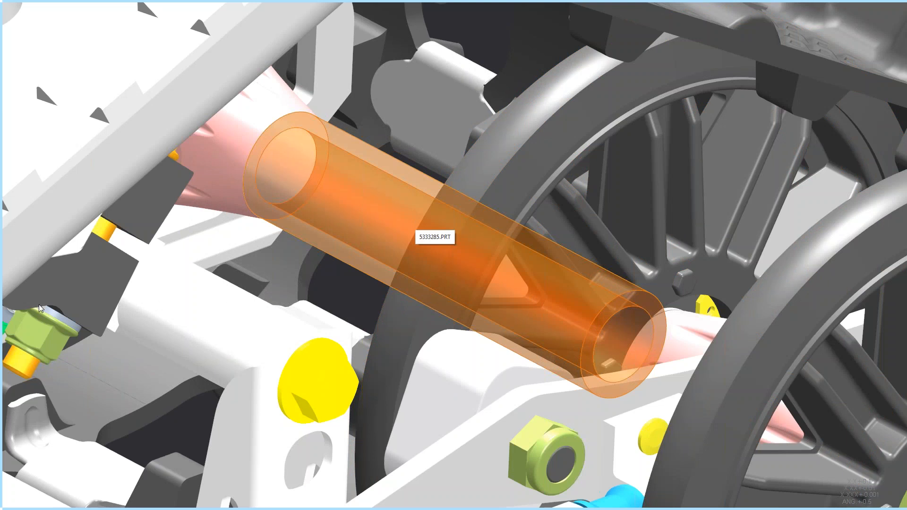
pyautogui.moveTo(2, 317)
pyautogui.scroll(-2, 54, 285)
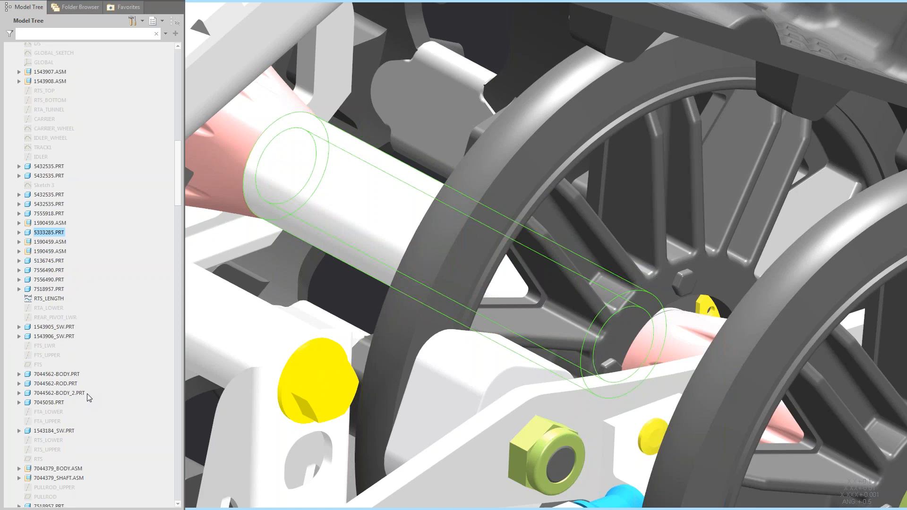
pyautogui.click(55, 383)
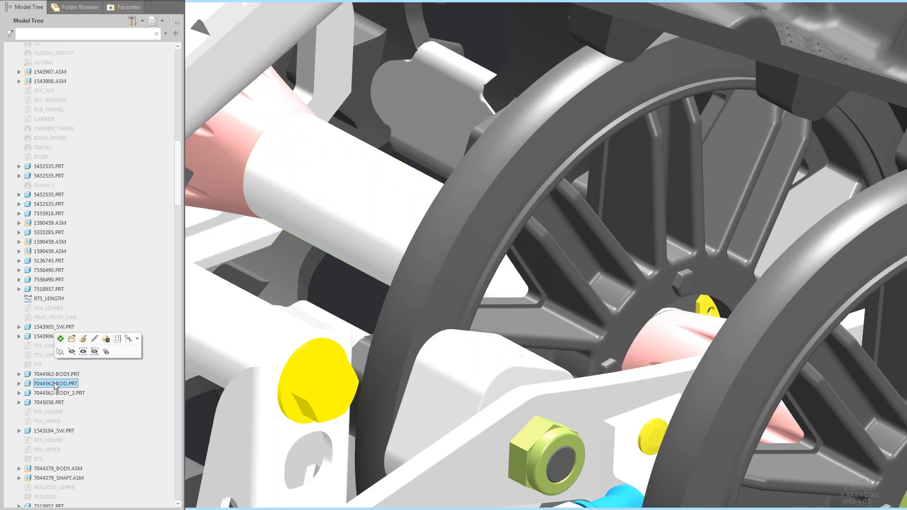
pyautogui.click(61, 352)
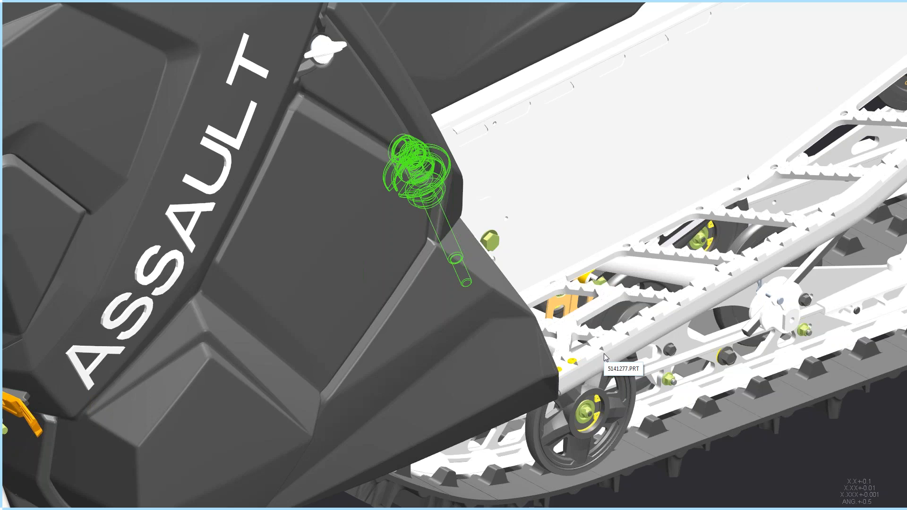
# Show only the selected 7044562-ROD.PRT and hide all other components
pyautogui.rightClick(738, 456)
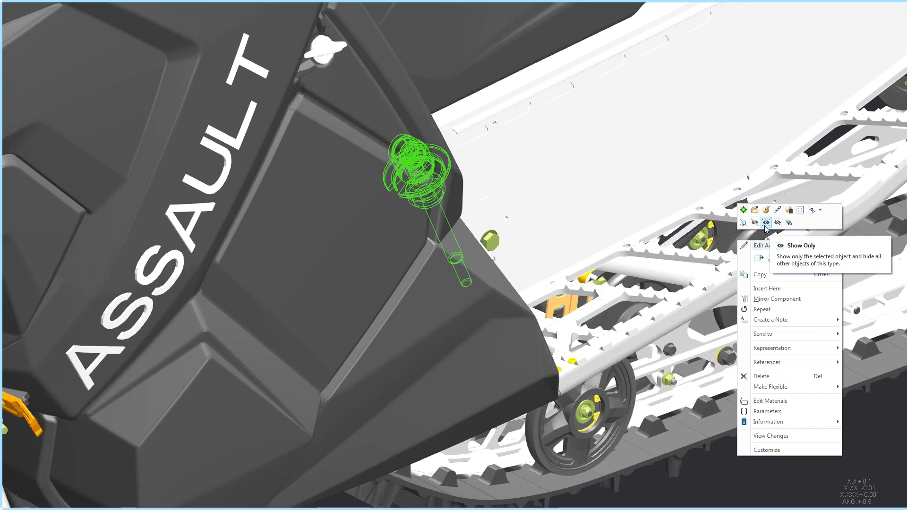
pyautogui.click(766, 223)
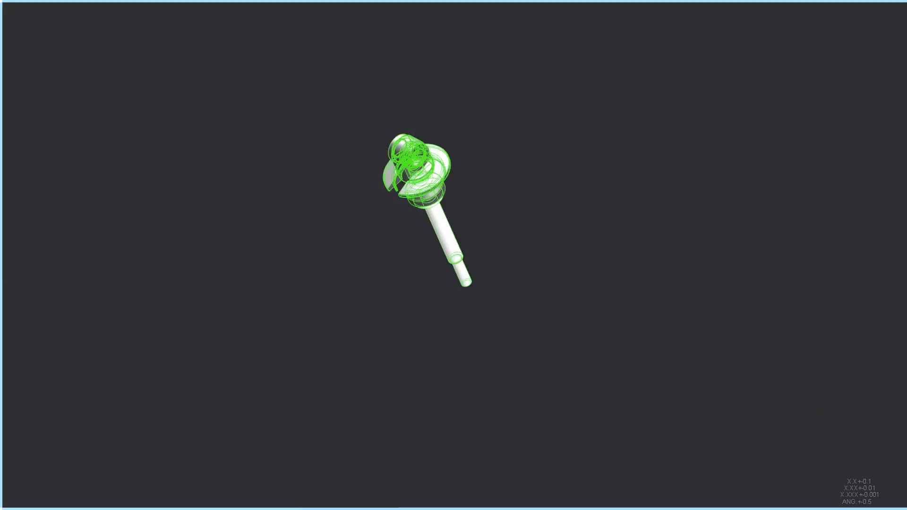
pyautogui.scroll(1, 454, 301)
pyautogui.scroll(1, 455, 301)
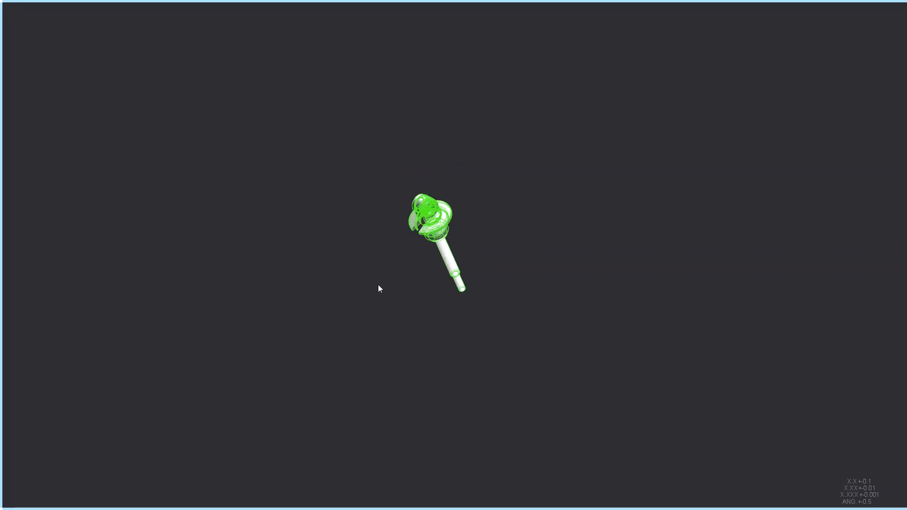
# Clear the selection, reset the visibility status of the hidden components, and return the snowmobile to its default orientation
pyautogui.click(578, 237)
pyautogui.rightClick(564, 259)
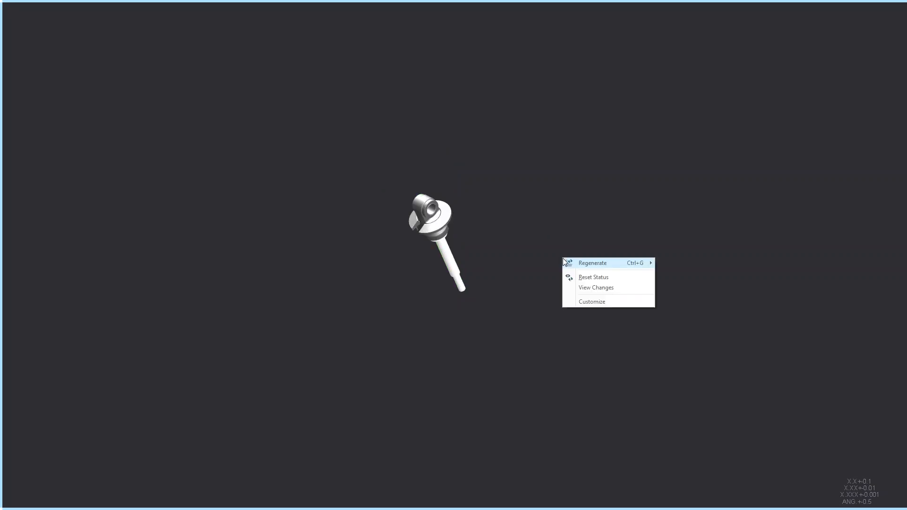
pyautogui.click(597, 279)
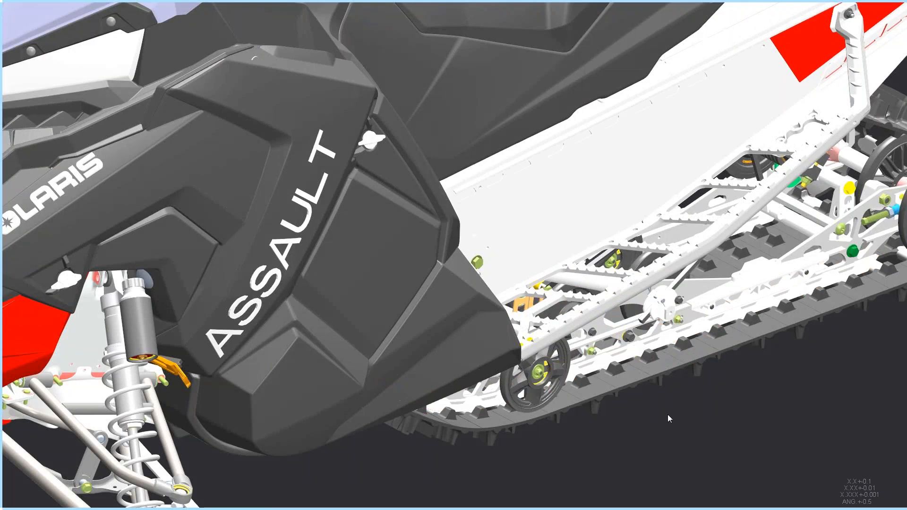
pyautogui.hotkey('ctrl', 'd')
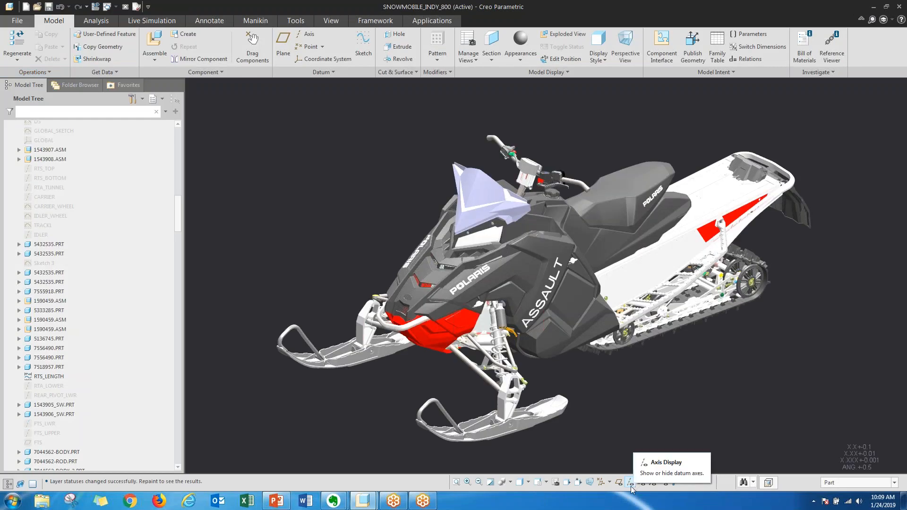
# Relocate the in-graphics view toolbar from the status bar to the top of the graphics area
pyautogui.rightClick(594, 483)
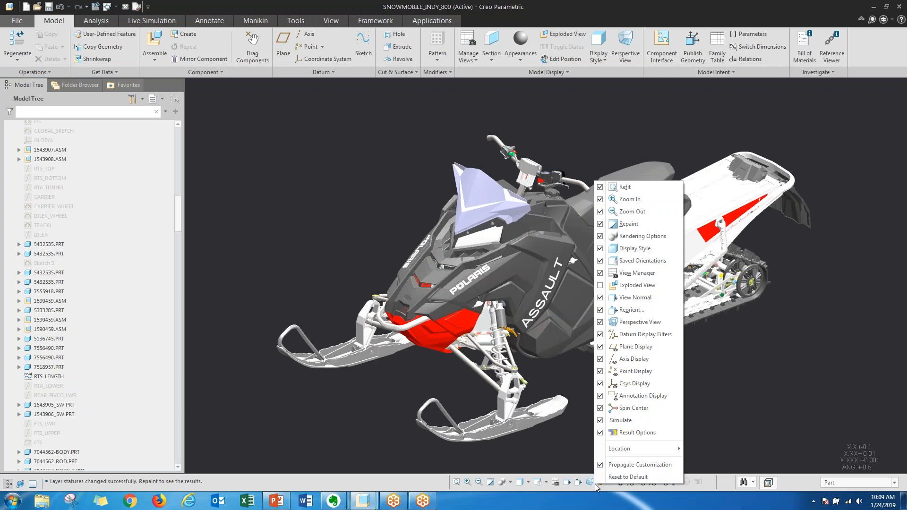
pyautogui.moveTo(635, 450)
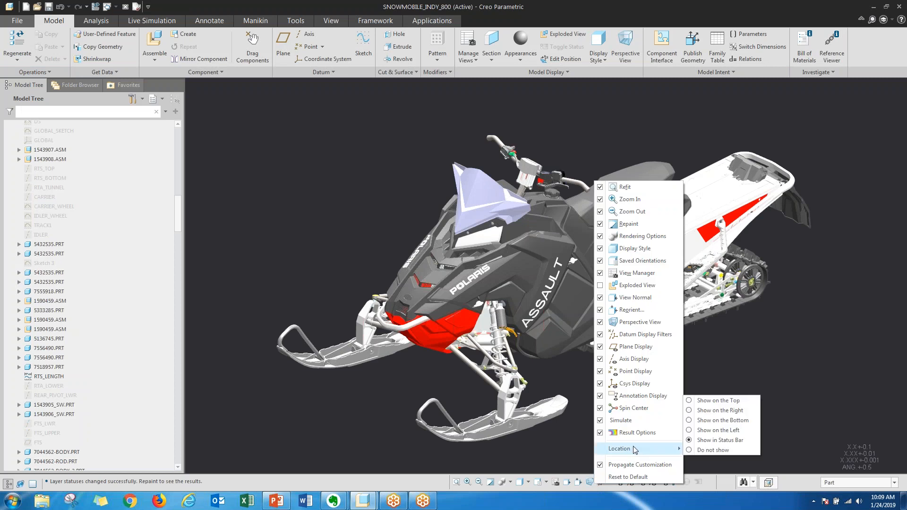
pyautogui.click(722, 401)
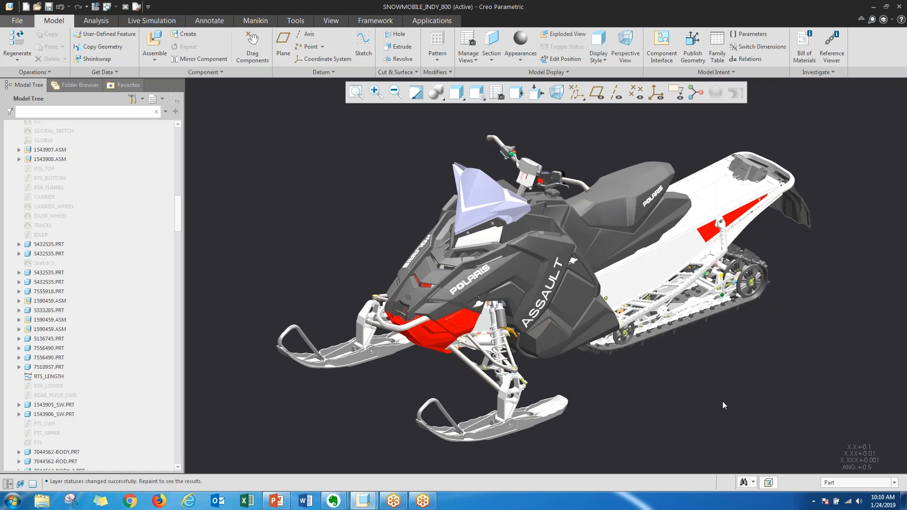
# Select the parent assembly 0114023_FRONT_SUS.ASM through the front ski part and open it in its own maximized window
pyautogui.click(531, 415)
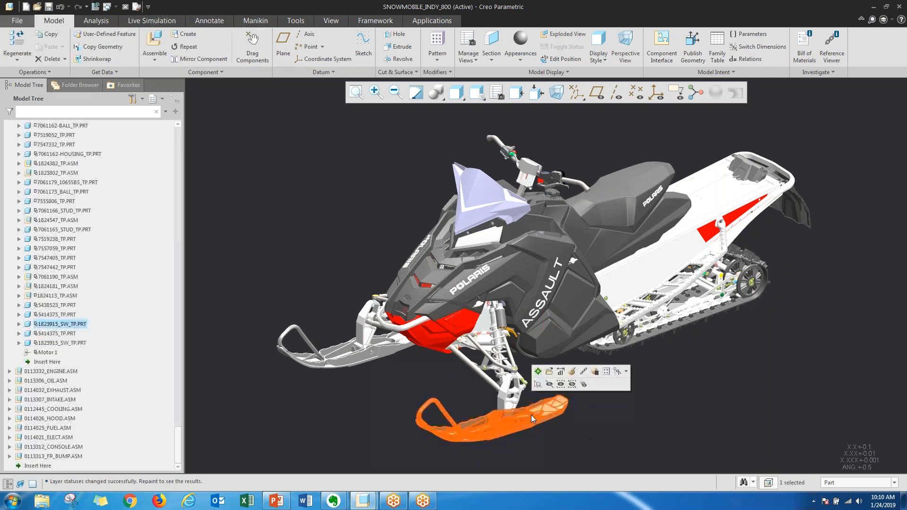
pyautogui.click(626, 372)
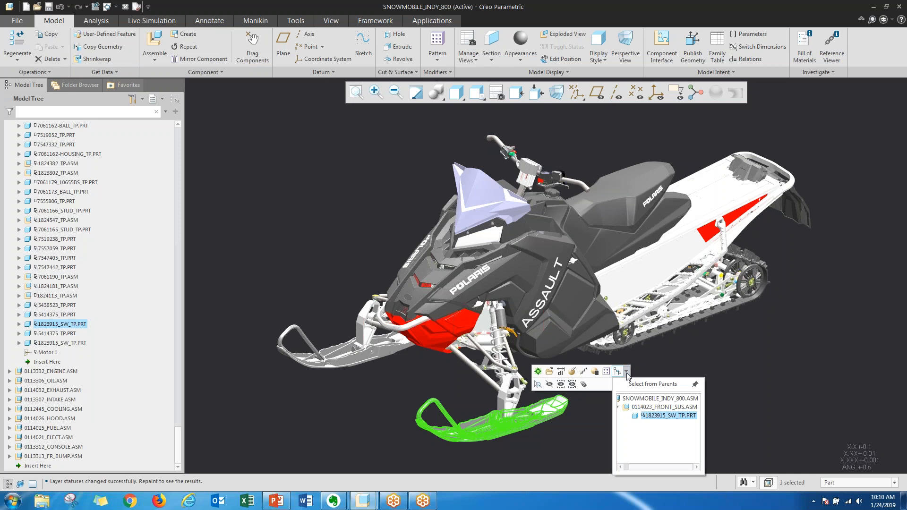
pyautogui.click(671, 407)
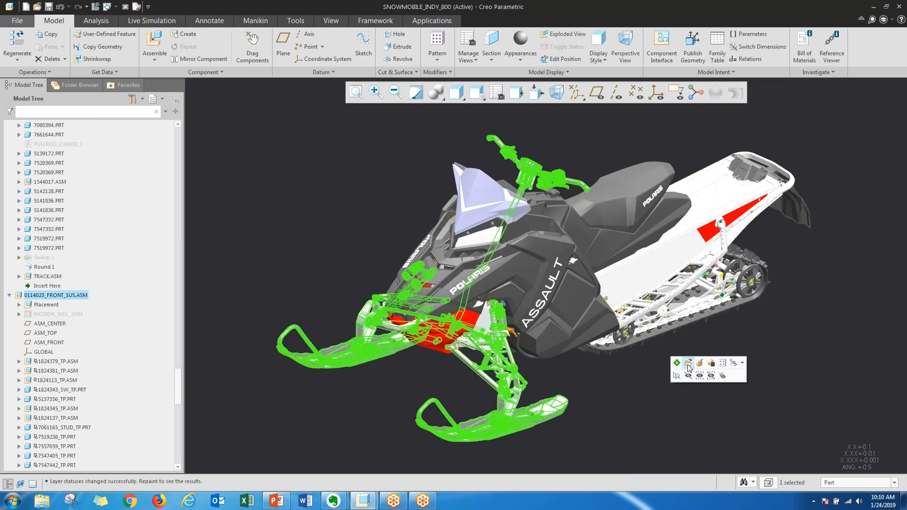
pyautogui.click(688, 364)
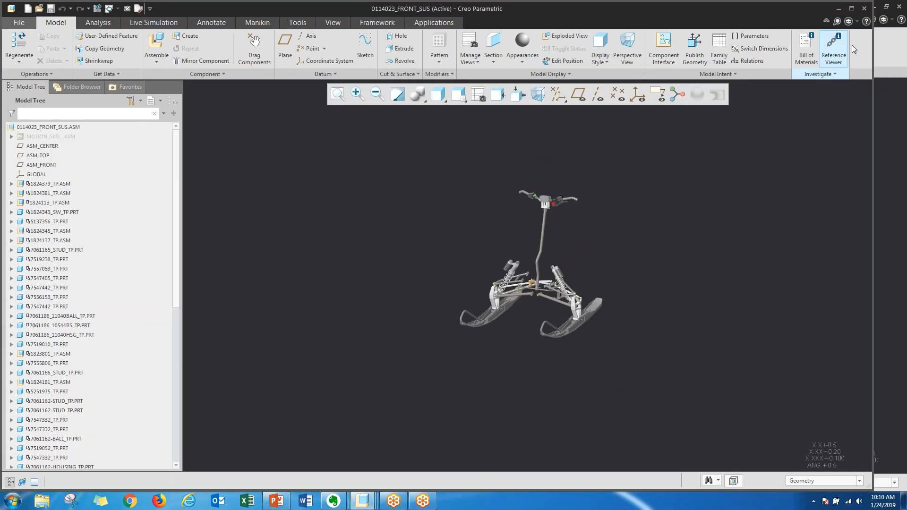
pyautogui.click(852, 8)
# Orient the front suspension to the saved FRONT view and set the selection filter to Part
pyautogui.click(483, 98)
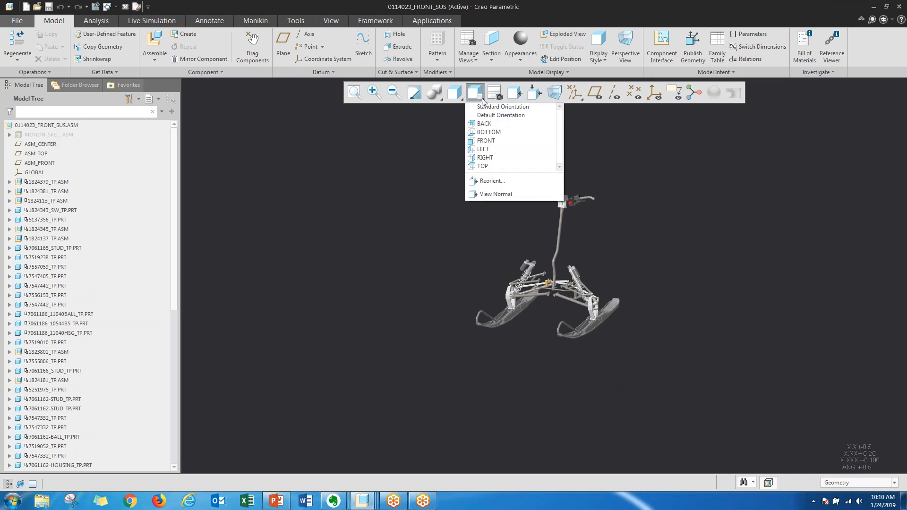
pyautogui.click(492, 144)
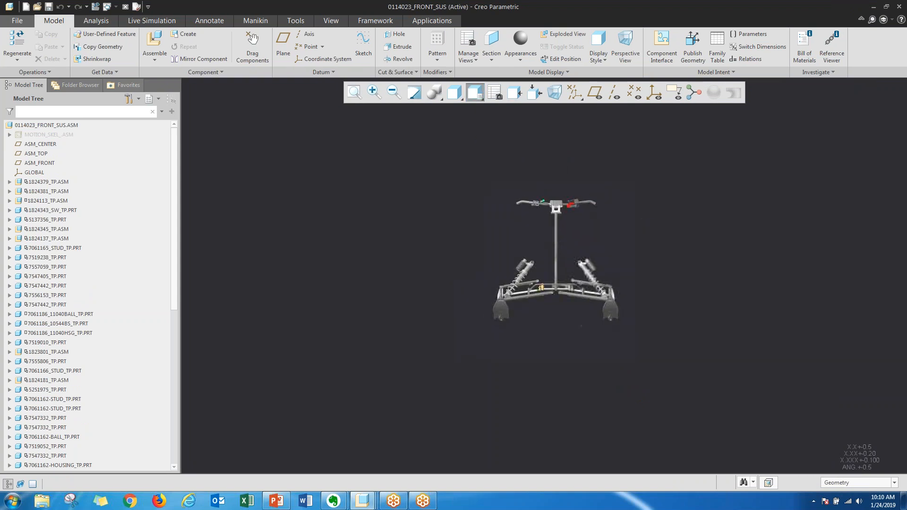
pyautogui.scroll(3, 599, 248)
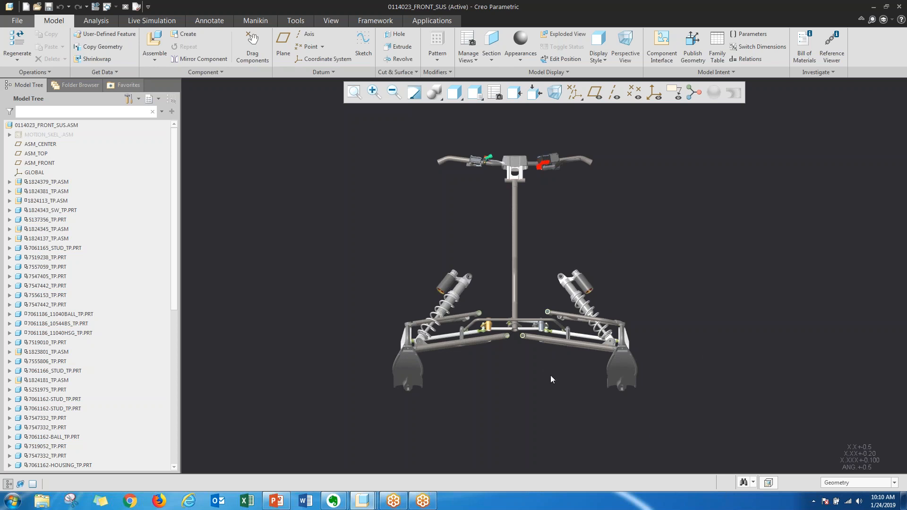
pyautogui.click(840, 485)
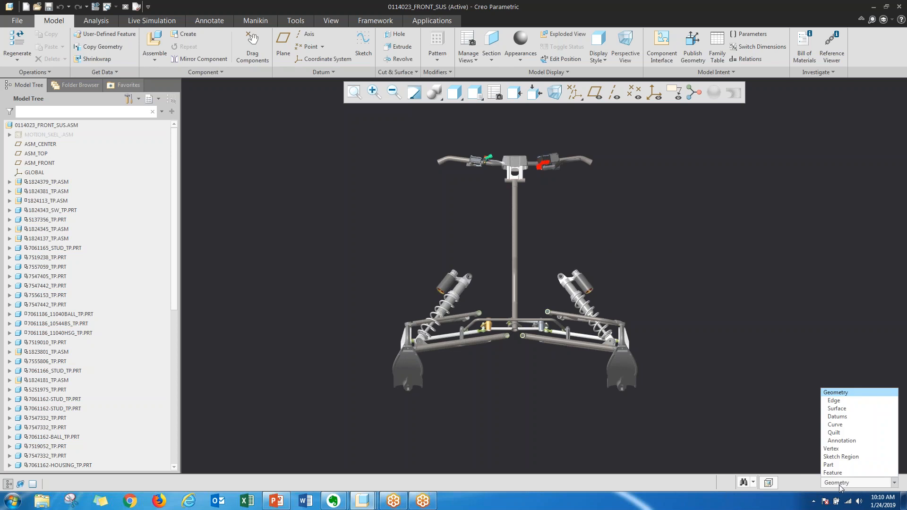
pyautogui.click(833, 465)
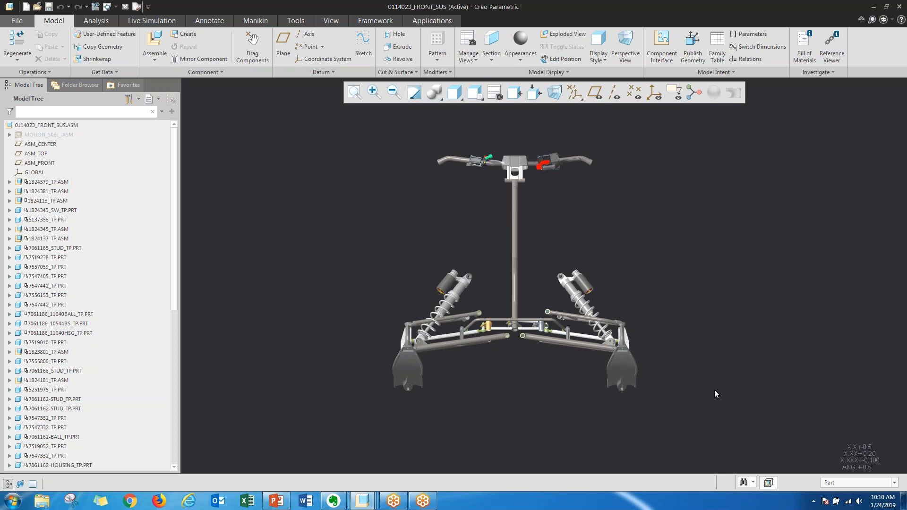
# Select the ski, control arm tubes, tie rod and shock body of the right-hand suspension one by one, and clear the selection
pyautogui.click(629, 370)
pyautogui.keyDown('ctrl'); pyautogui.click(573, 345); pyautogui.keyUp('ctrl')
pyautogui.keyDown('ctrl'); pyautogui.click(574, 334); pyautogui.keyUp('ctrl')
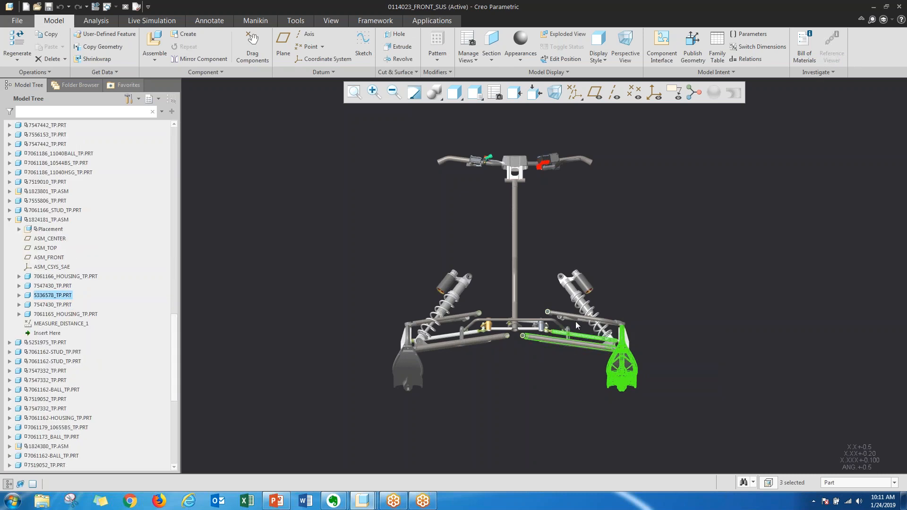
pyautogui.keyDown('ctrl'); pyautogui.click(573, 323); pyautogui.keyUp('ctrl')
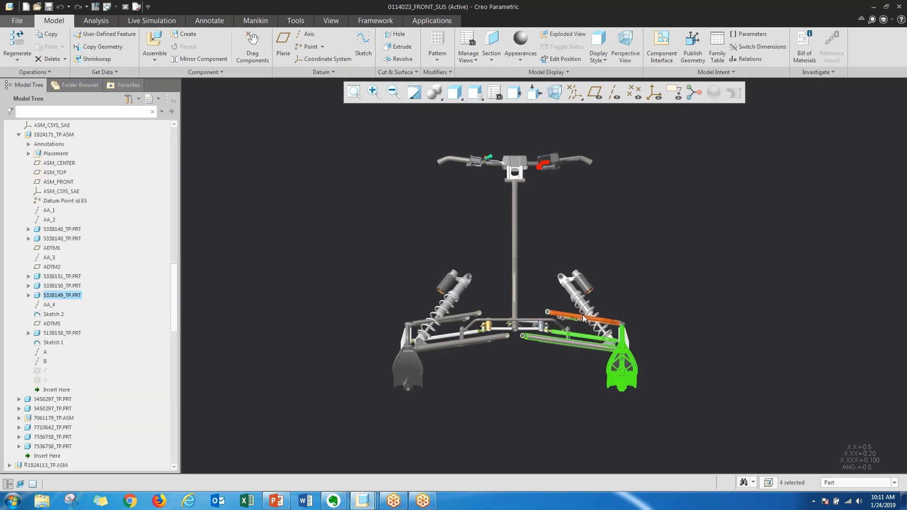
pyautogui.keyDown('ctrl'); pyautogui.click(583, 318); pyautogui.keyUp('ctrl')
pyautogui.keyDown('ctrl'); pyautogui.click(580, 306); pyautogui.keyUp('ctrl')
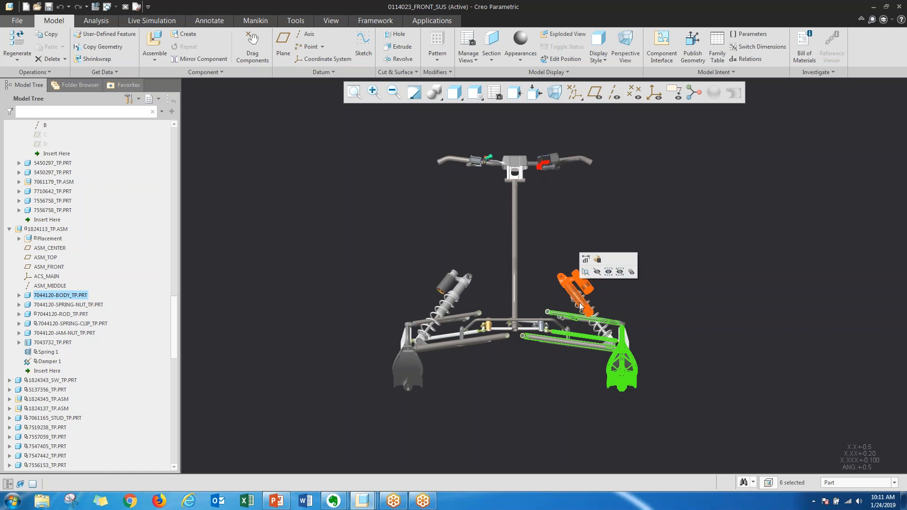
pyautogui.click(539, 237)
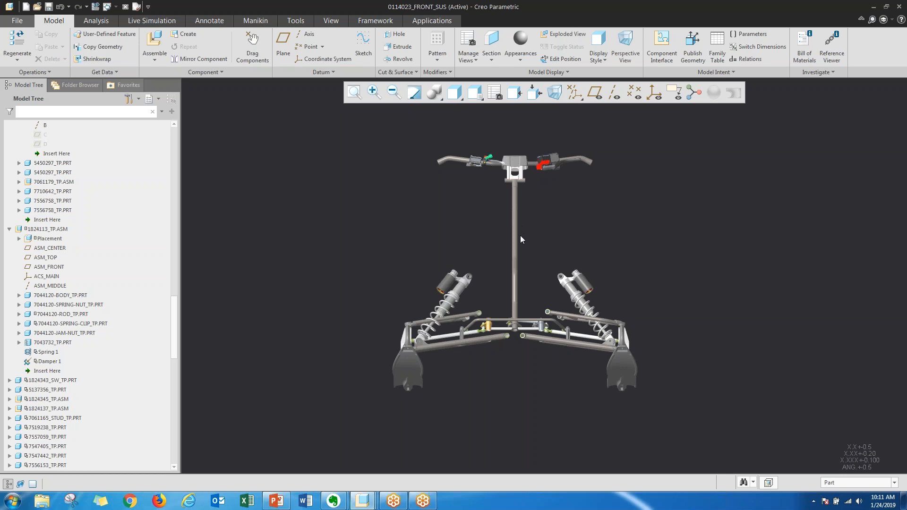
# Box-select the right-hand suspension parts, add the steering post and its linkage, and set the selection's representation to Master
pyautogui.moveTo(520, 235); pyautogui.dragTo(672, 411)
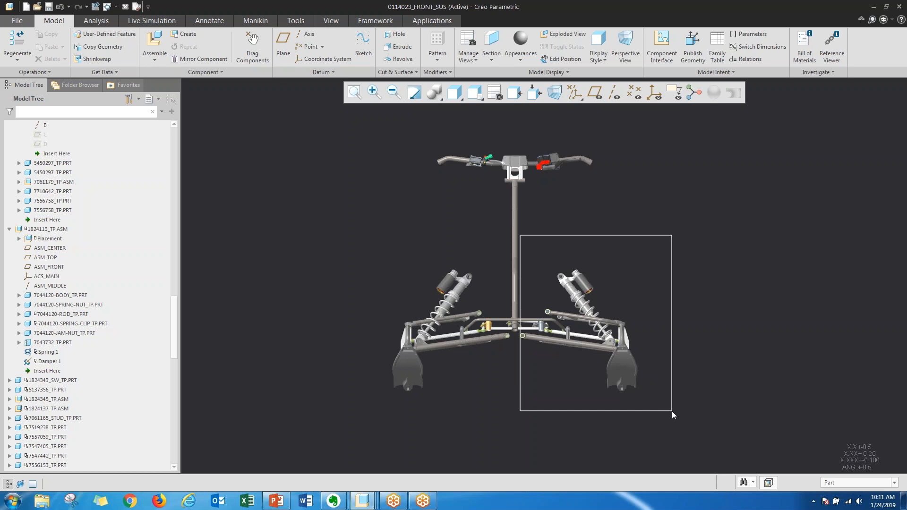
pyautogui.moveTo(671, 411); pyautogui.dragTo(672, 411)
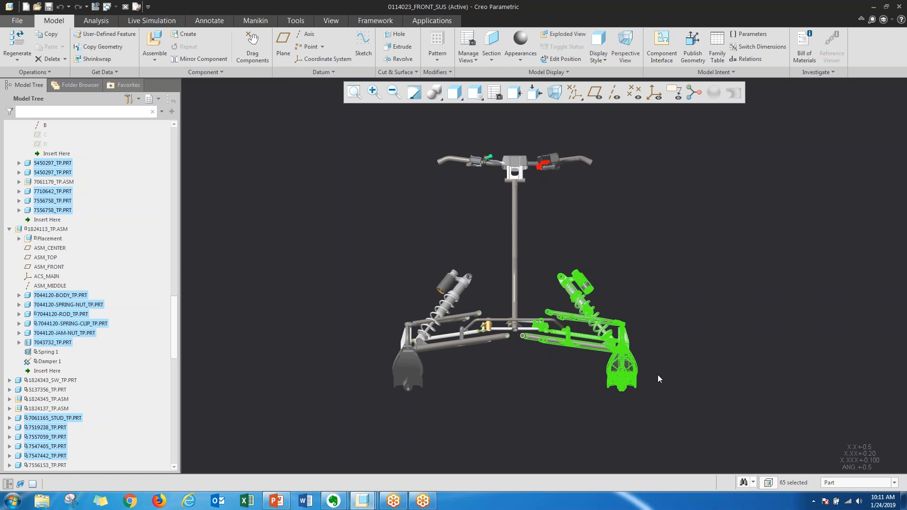
pyautogui.moveTo(657, 374); pyautogui.dragTo(516, 275)
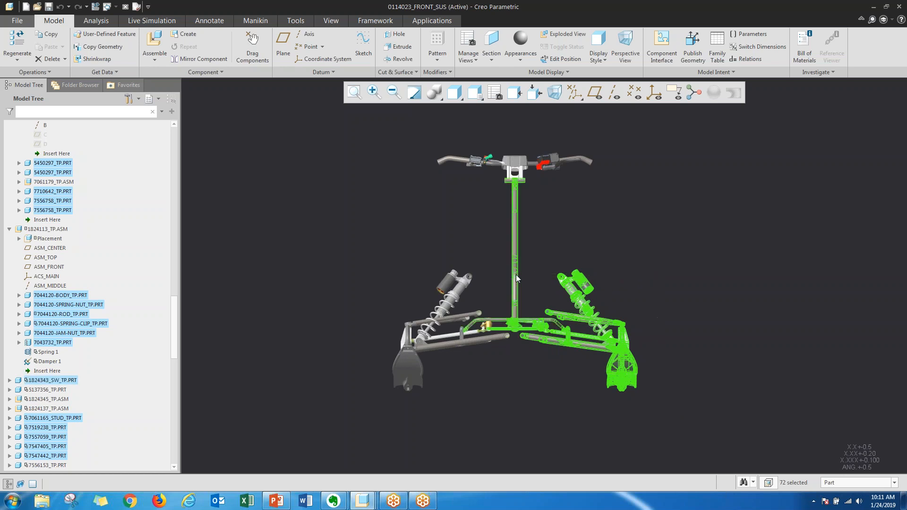
pyautogui.rightClick(599, 247)
pyautogui.moveTo(645, 300)
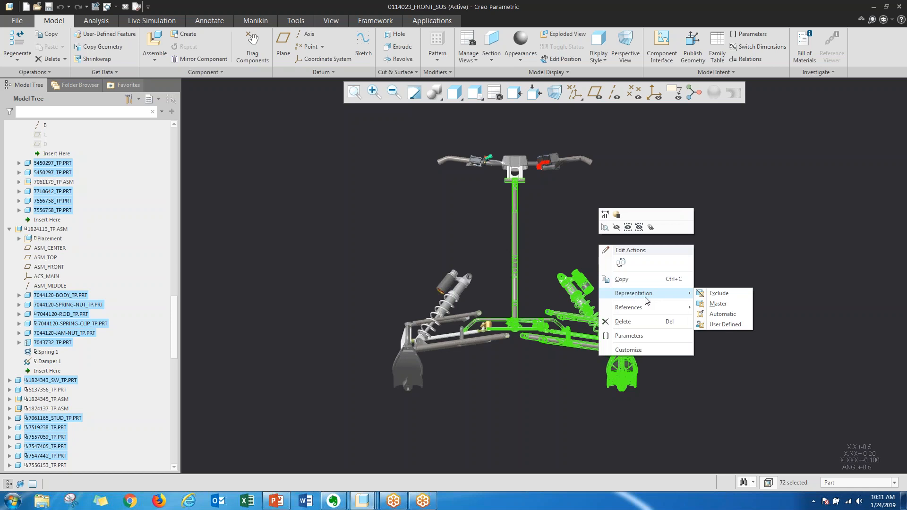
pyautogui.click(724, 303)
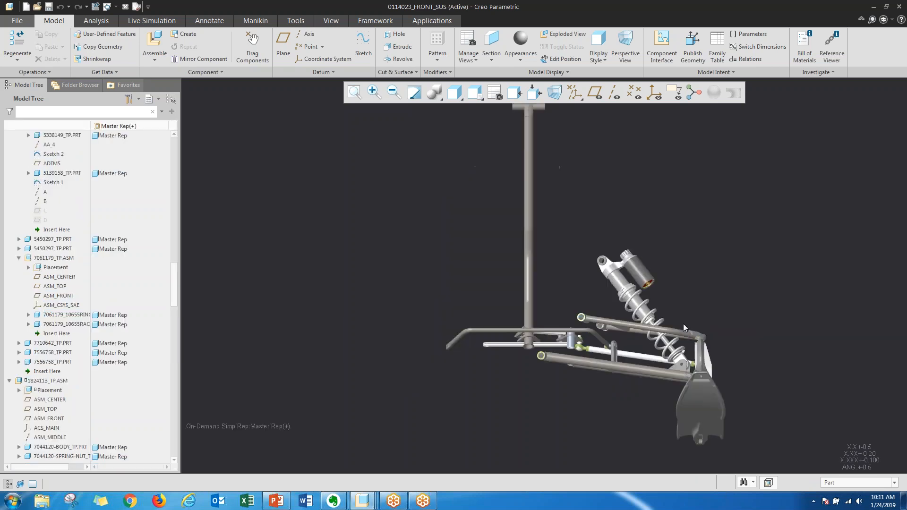
# Save the modified Master Rep as a new simplified representation named RIGHT_SUSPENSION
pyautogui.scroll(2, 503, 397)
pyautogui.click(494, 93)
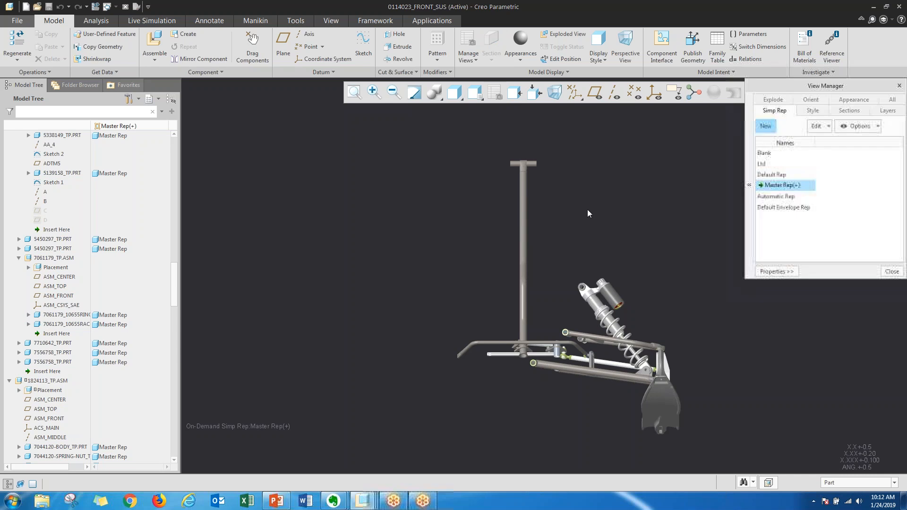
pyautogui.rightClick(788, 185)
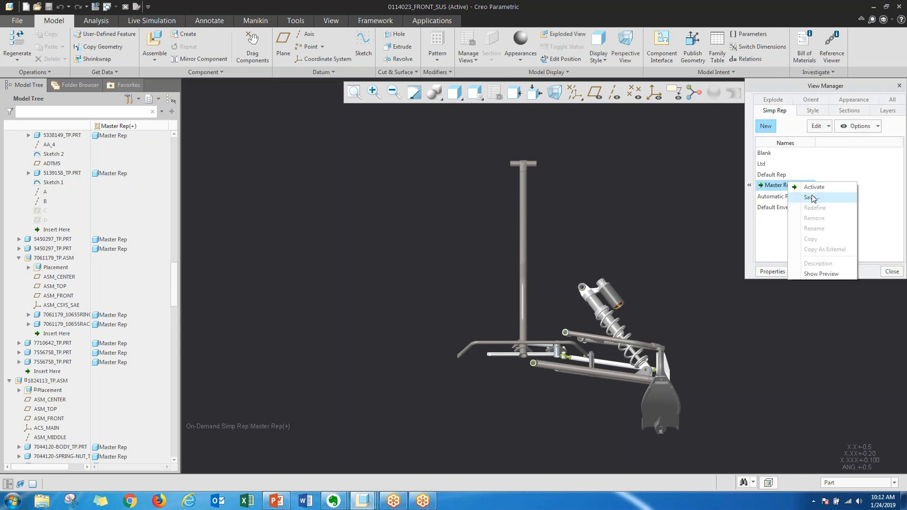
pyautogui.click(811, 197)
pyautogui.write('RIGHT_SUSPENSION')
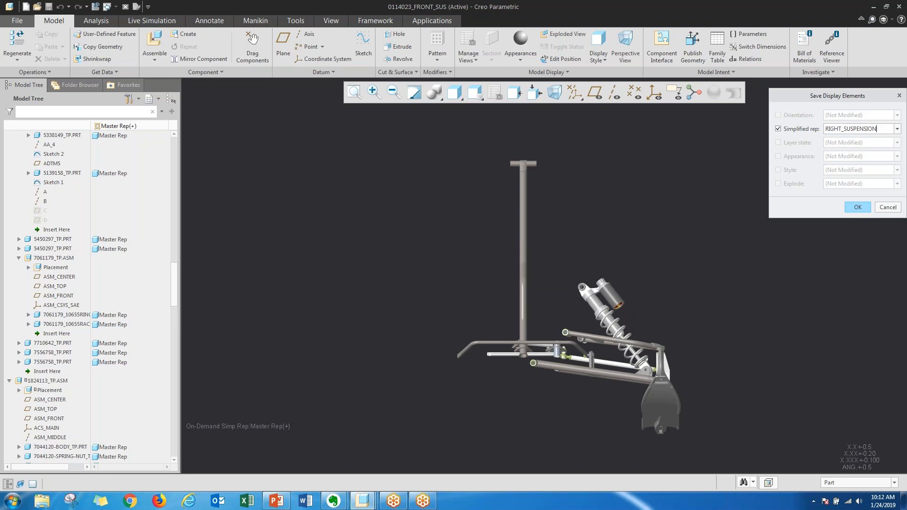
pyautogui.click(857, 207)
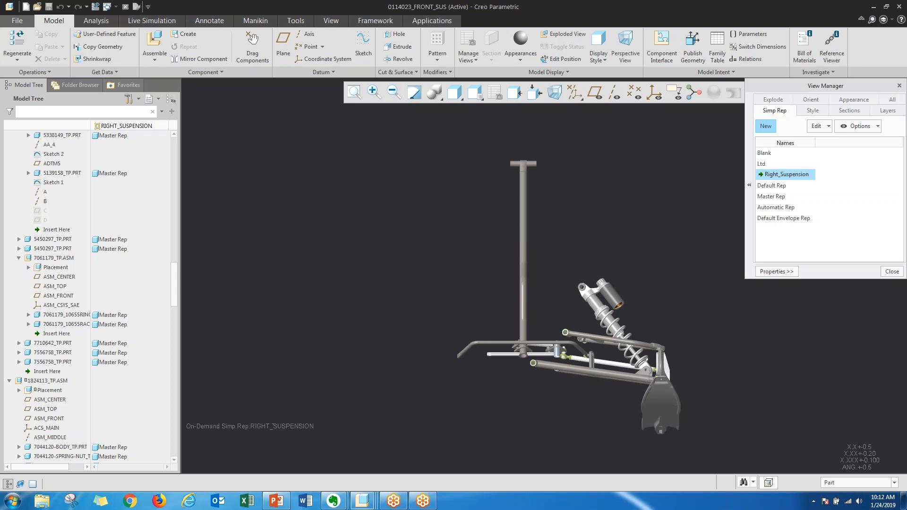
# Activate the Master Rep for comparison, reactivate Right_Suspension, and close the View Manager
pyautogui.doubleClick(777, 197)
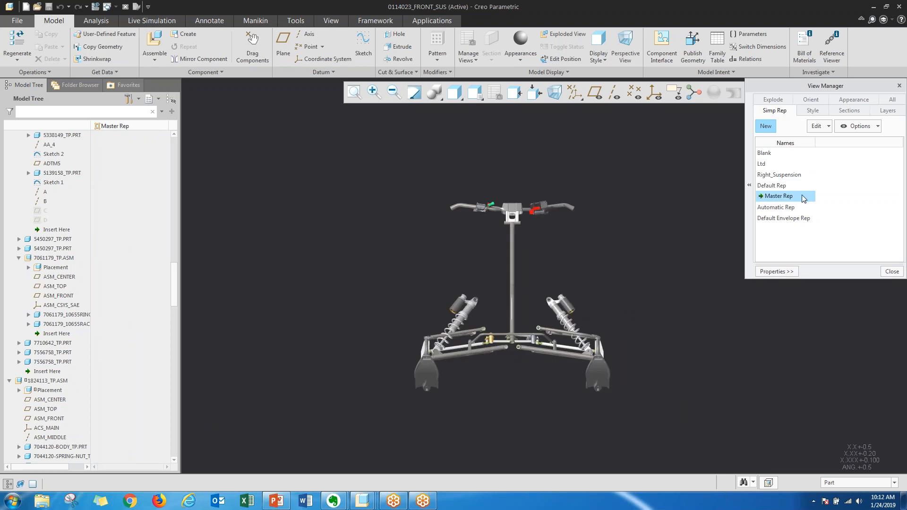
pyautogui.doubleClick(784, 174)
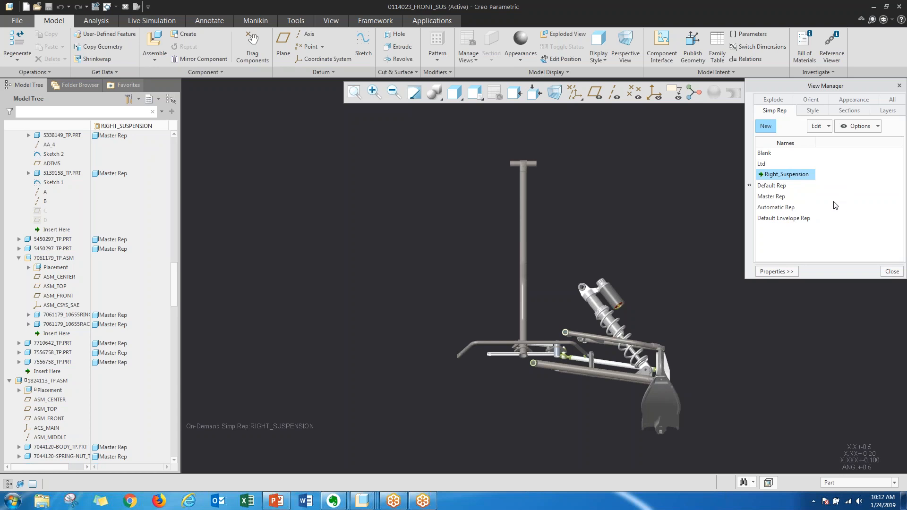
pyautogui.click(891, 271)
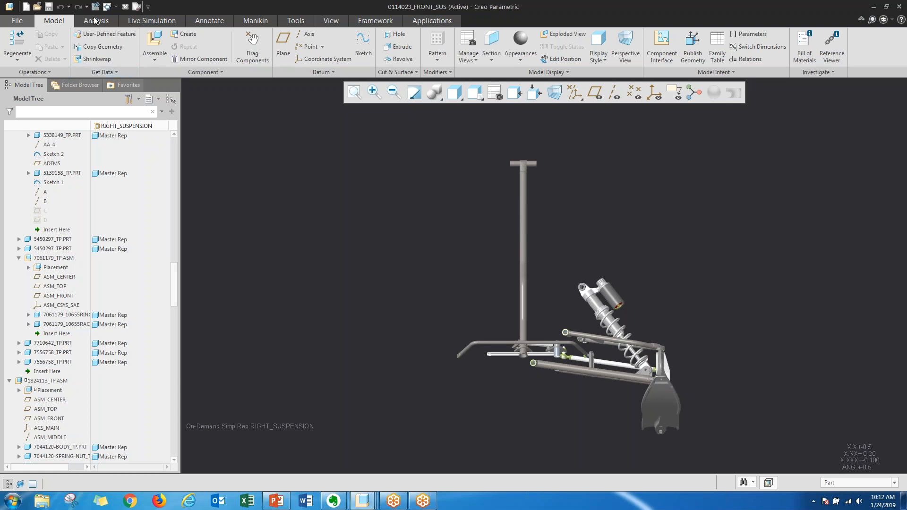
# Switch to the SNOWMOBILE_INDY_800 window and activate its Mounting_Bracket simplified representation
pyautogui.click(115, 7)
pyautogui.click(135, 18)
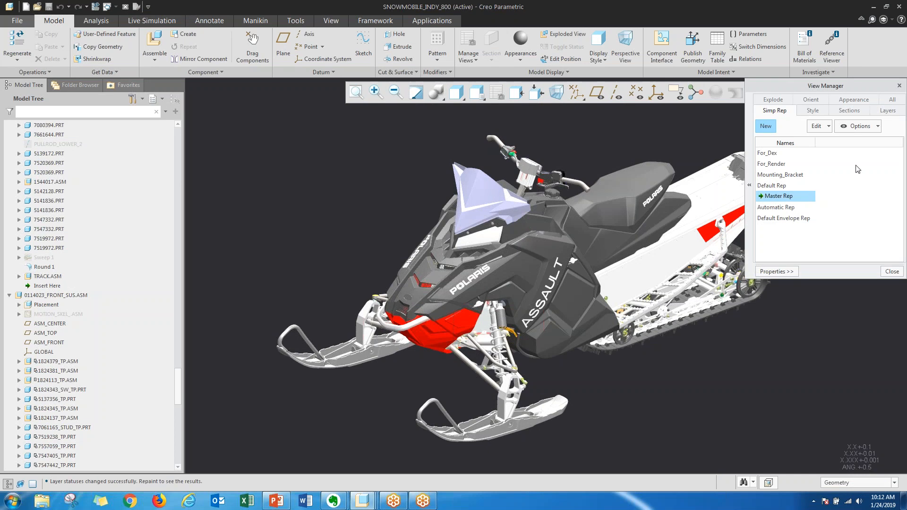
pyautogui.click(794, 175)
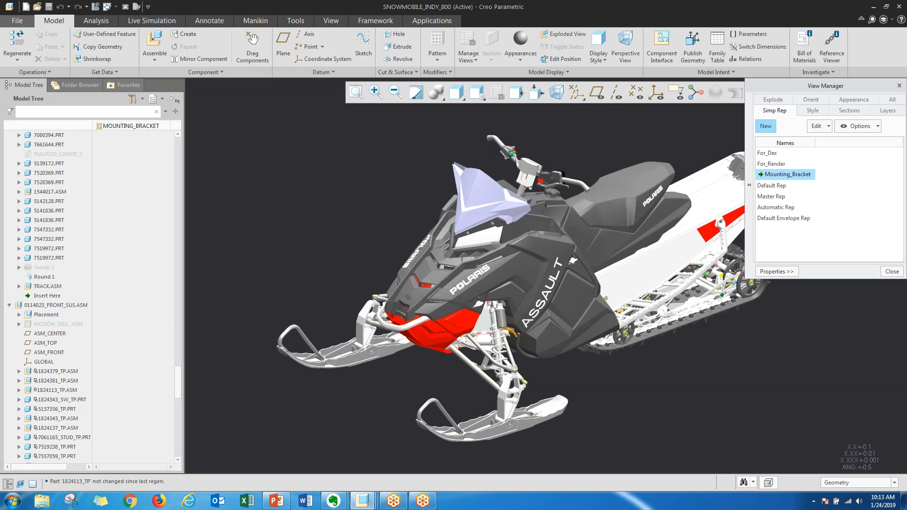
# Set the selection filter to Part and open the mounting bracket 5138287_NEW.PRT in its own maximized window
pyautogui.click(845, 482)
pyautogui.click(839, 465)
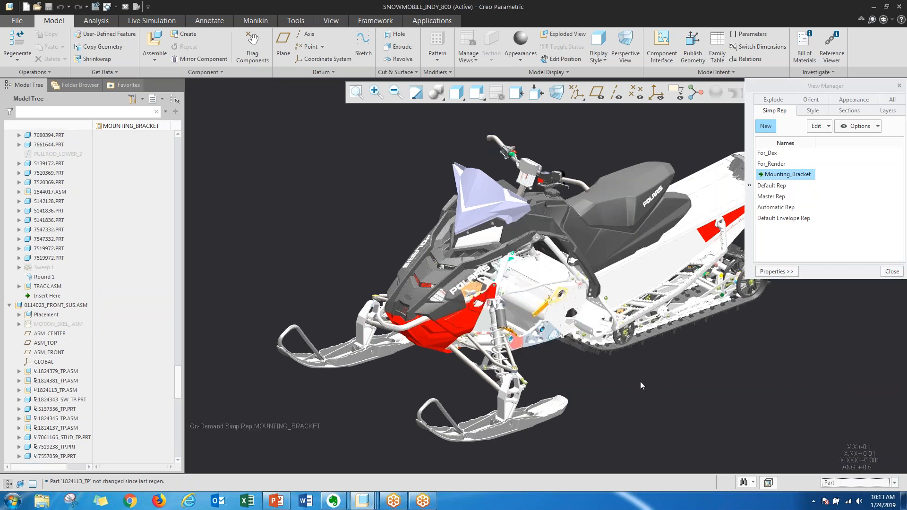
pyautogui.scroll(-5, 549, 332)
pyautogui.click(549, 334)
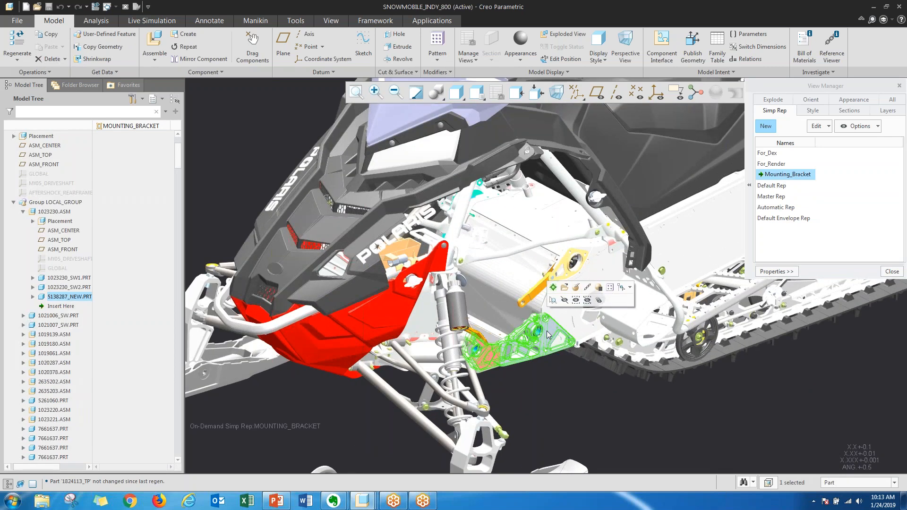
pyautogui.click(564, 287)
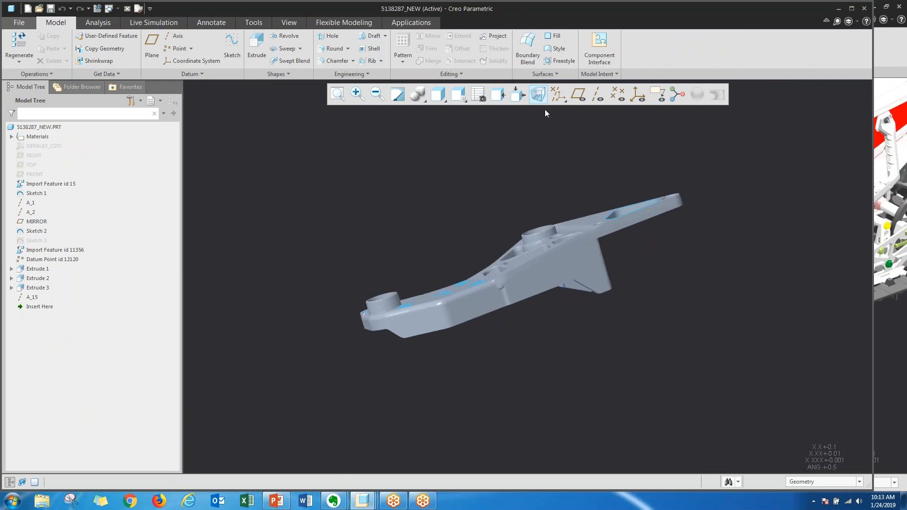
pyautogui.click(853, 9)
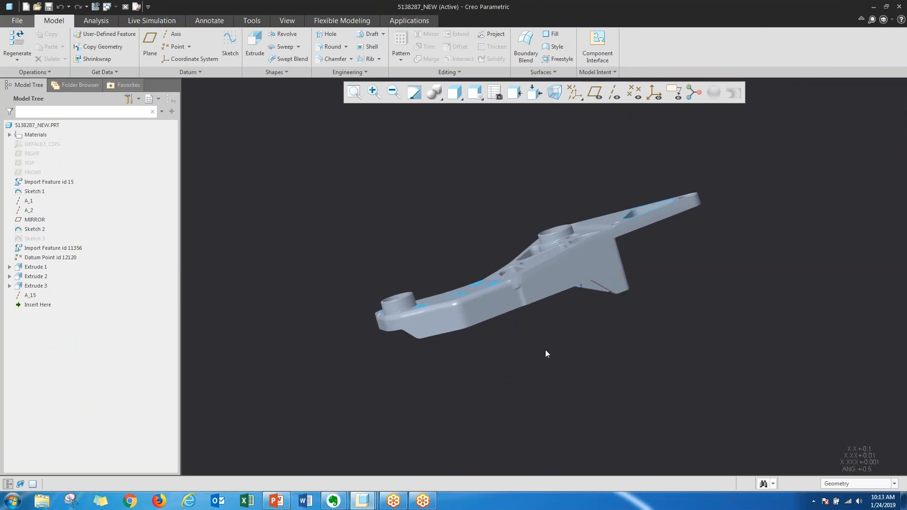
# Rotate and zoom the bracket to examine its broad face with the holes and cutouts
pyautogui.moveTo(520, 312)
pyautogui.mouseDown(button='middle')
pyautogui.moveTo(657, 244)
pyautogui.moveTo(666, 303)
pyautogui.mouseUp(button='middle')
pyautogui.scroll(2, 518, 273)
pyautogui.moveTo(483, 335); pyautogui.dragTo(470, 360, button='middle')
pyautogui.scroll(-5, 470, 364)
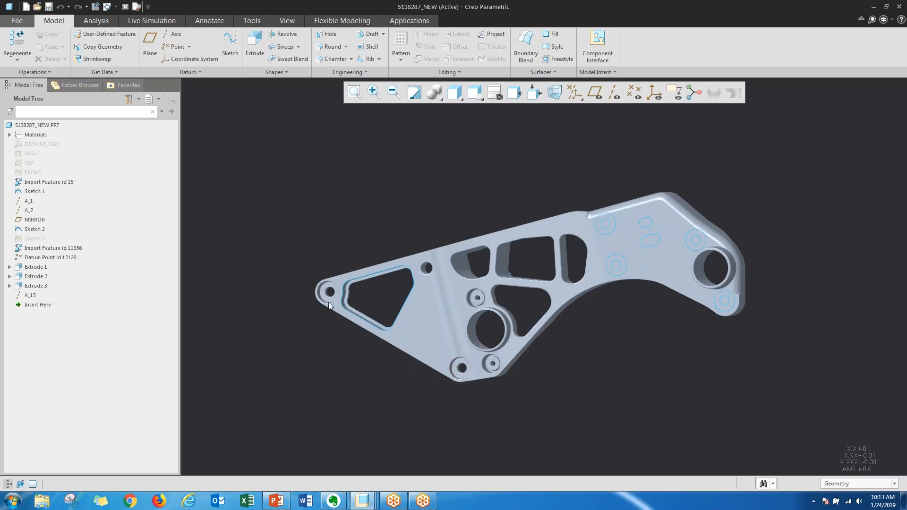
# Open Sketch 1 of the bracket for editing to examine its circles, slot and ellipse
pyautogui.moveTo(658, 252)
pyautogui.mouseDown(button='middle')
pyautogui.moveTo(668, 236)
pyautogui.moveTo(672, 246)
pyautogui.mouseUp(button='middle')
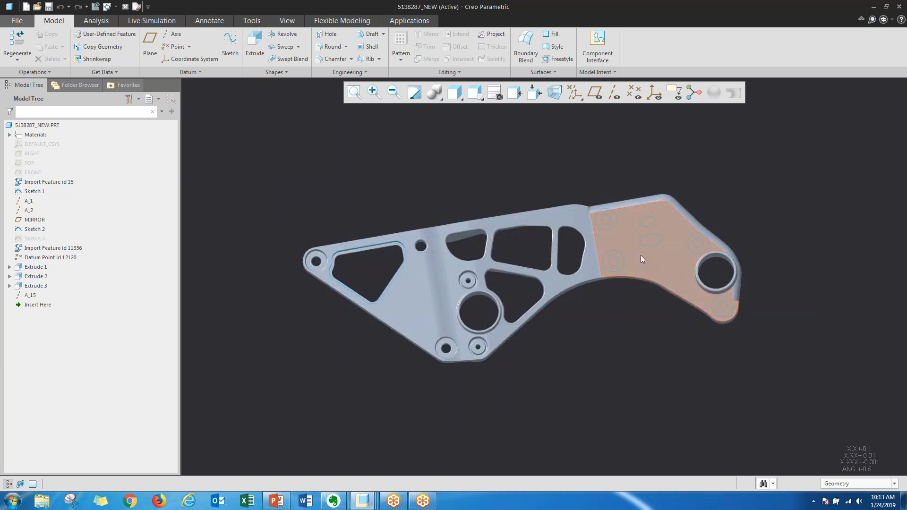
pyautogui.click(34, 192)
pyautogui.click(34, 191)
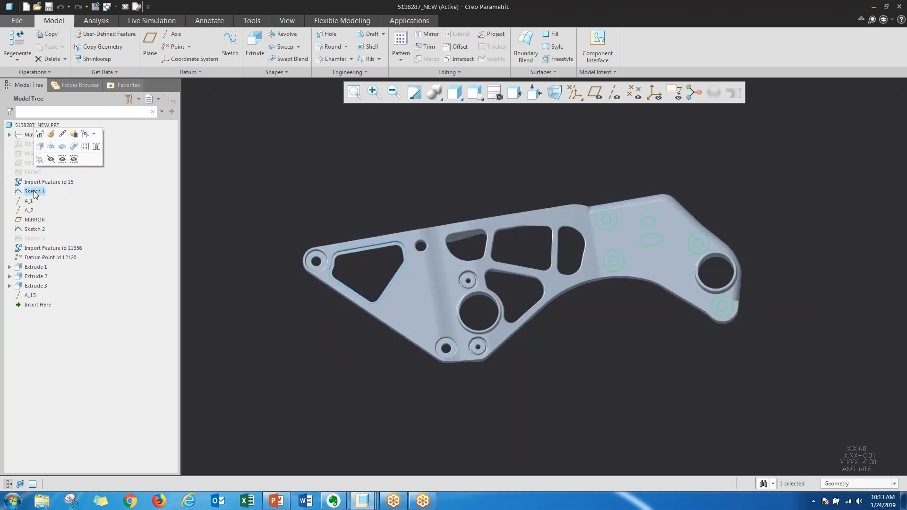
pyautogui.click(51, 134)
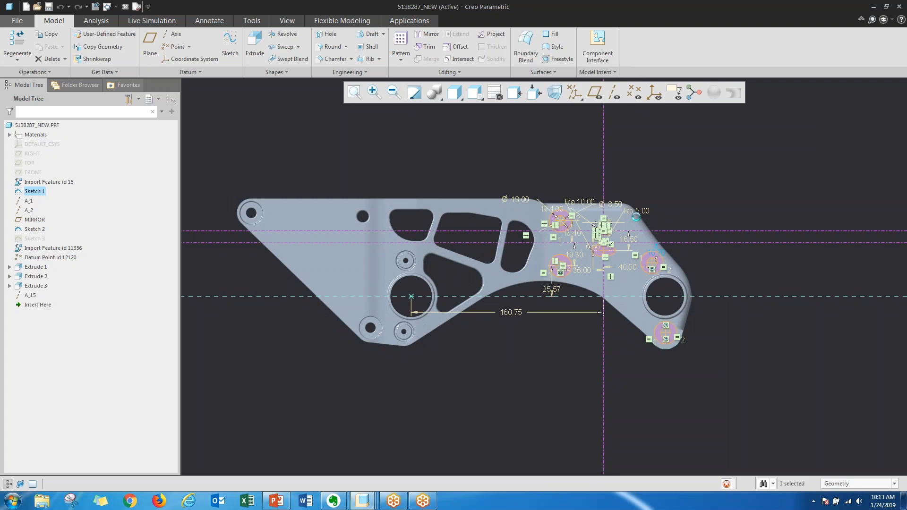
pyautogui.scroll(-2, 609, 203)
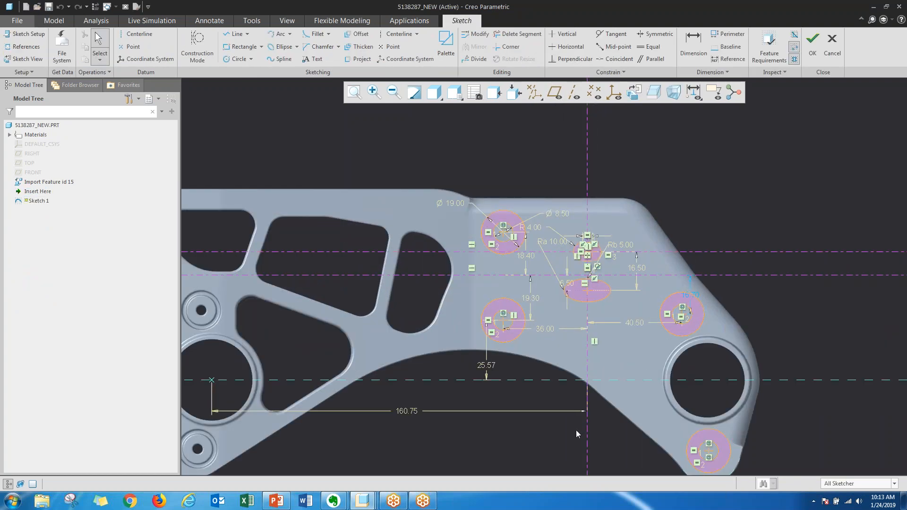
pyautogui.moveTo(604, 427)
pyautogui.keyDown('ctrl'); pyautogui.mouseDown(button='middle')
pyautogui.moveTo(604, 389)
pyautogui.moveTo(594, 395)
pyautogui.mouseUp(button='middle'); pyautogui.keyUp('ctrl')
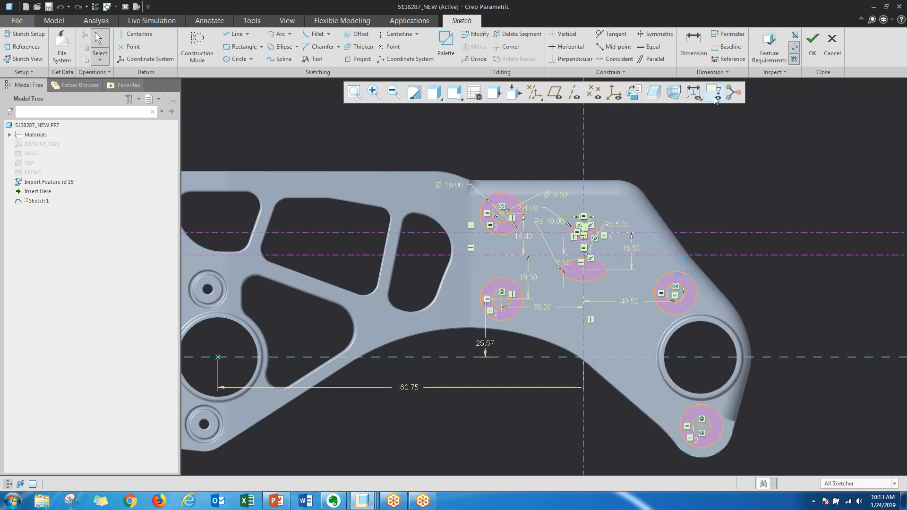
# Hide the dimensions and constraint symbols in the sketch display, and leave Sketch 1 without saving changes
pyautogui.click(693, 92)
pyautogui.click(691, 118)
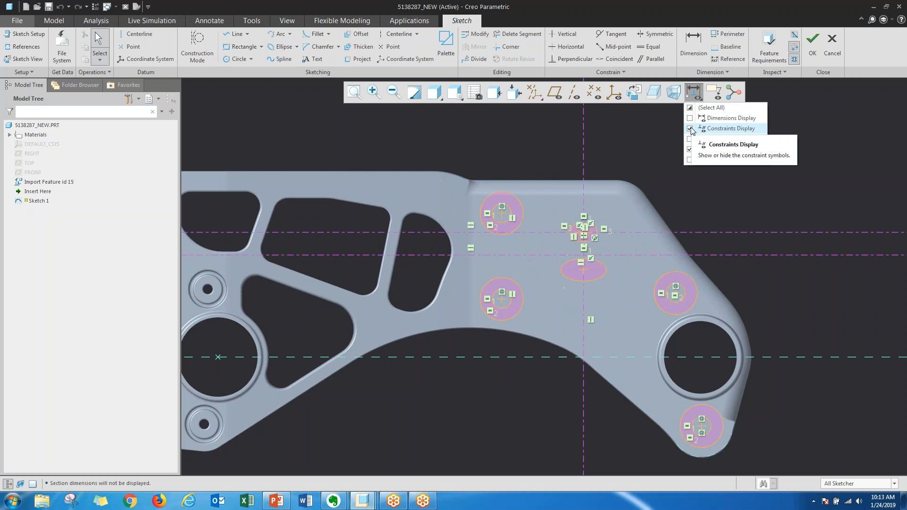
pyautogui.click(690, 129)
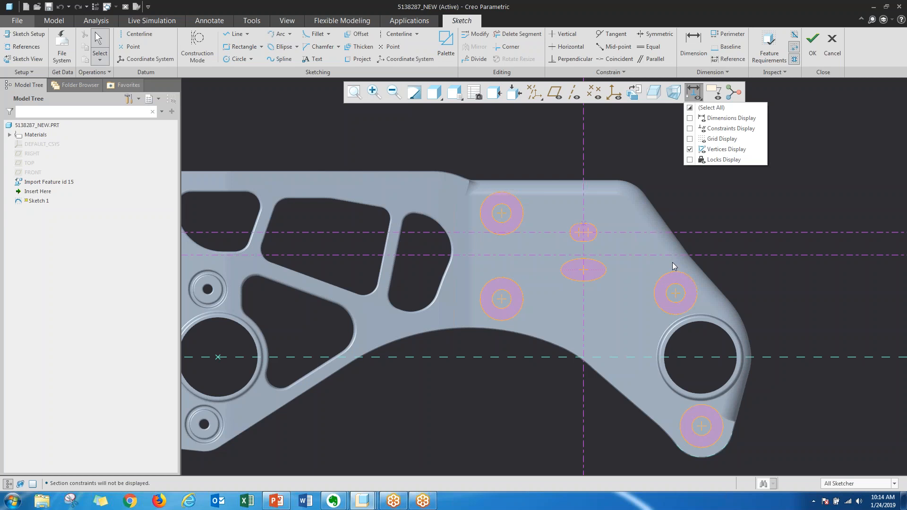
pyautogui.click(839, 53)
pyautogui.click(485, 268)
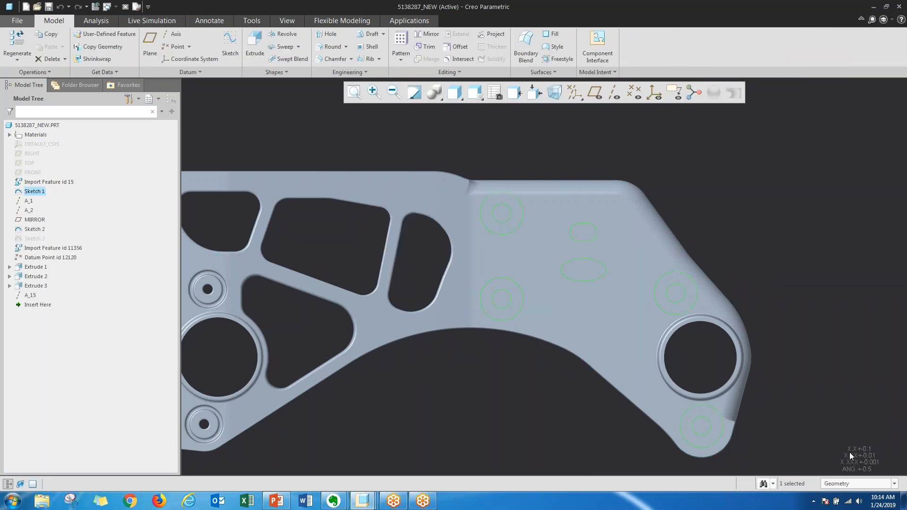
# Set the selection filter to Sketch Region and select only the four ring-shaped regions, excluding the inner circles, slot and ellipse
pyautogui.click(856, 484)
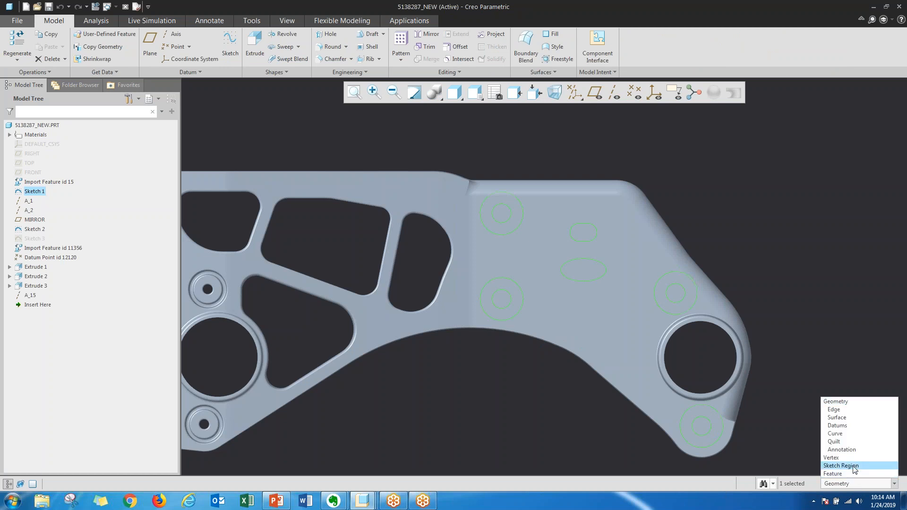
pyautogui.click(853, 466)
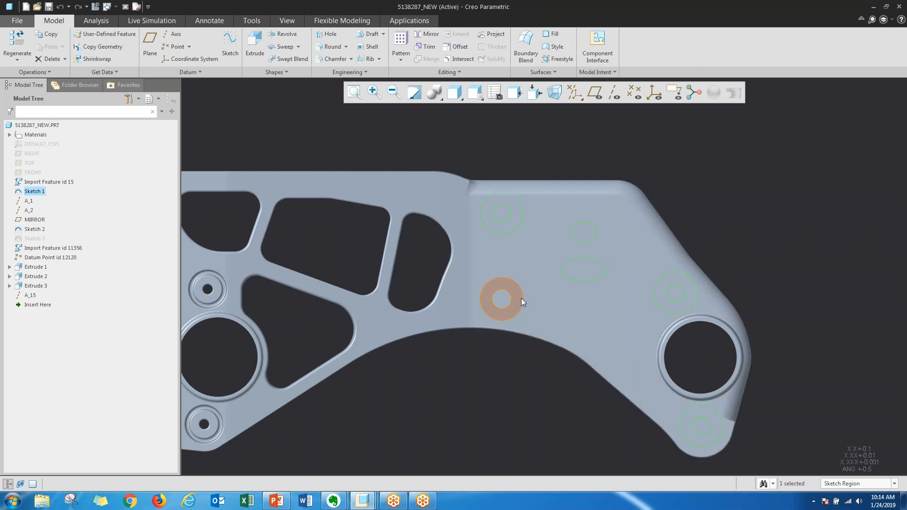
pyautogui.moveTo(466, 168)
pyautogui.mouseDown()
pyautogui.moveTo(540, 283)
pyautogui.moveTo(743, 455)
pyautogui.mouseUp()
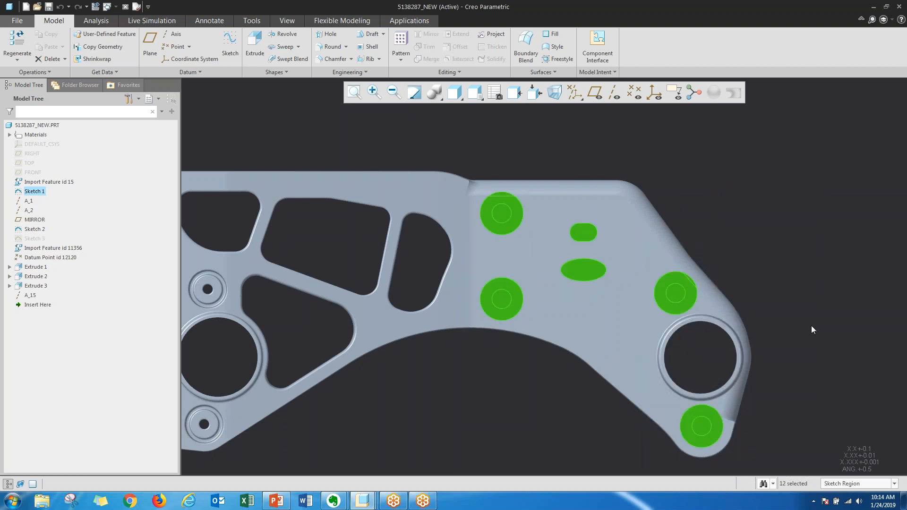
pyautogui.keyDown('ctrl'); pyautogui.click(503, 299); pyautogui.keyUp('ctrl')
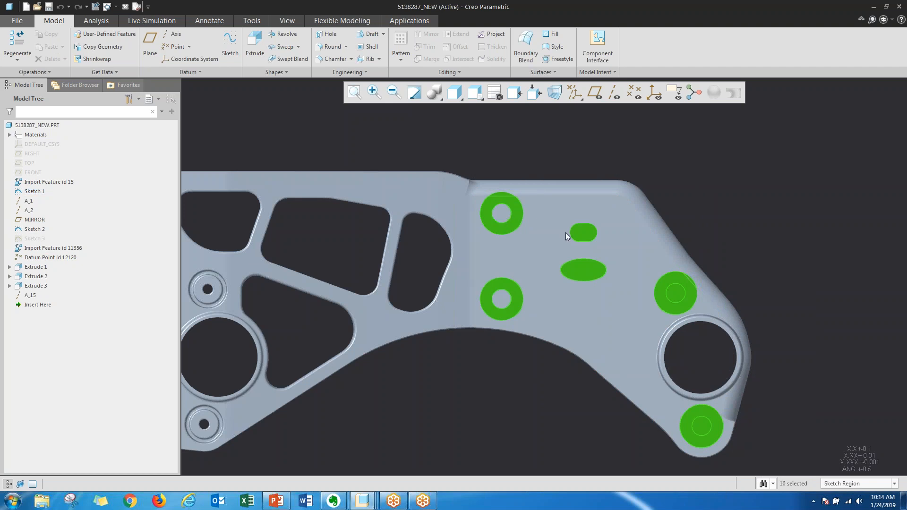
pyautogui.keyDown('ctrl'); pyautogui.click(584, 234); pyautogui.keyUp('ctrl')
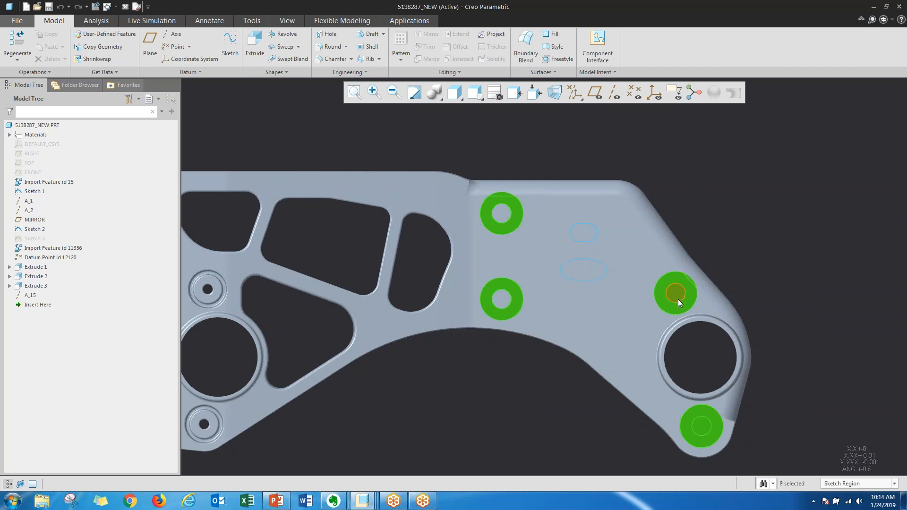
# Extrude the four selected ring regions about 32.30 mm into the bracket and set the extrusion to remove material
pyautogui.rightClick(561, 423)
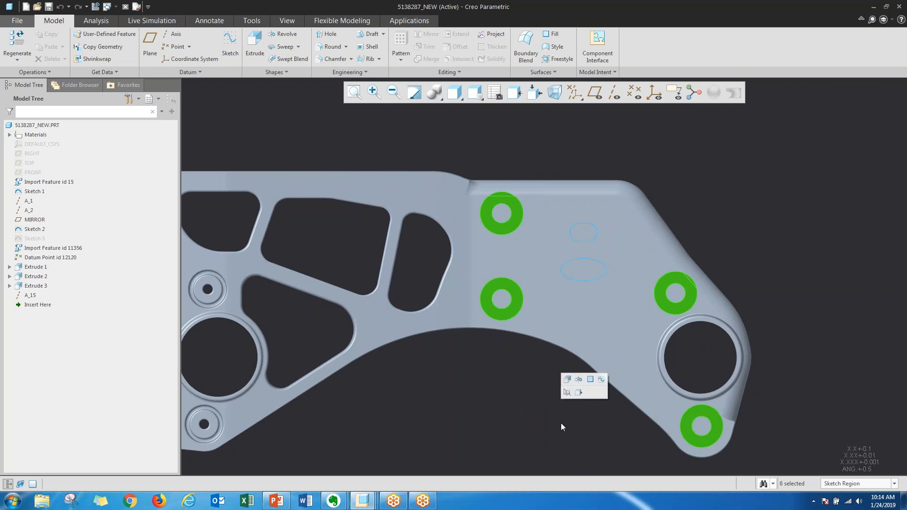
pyautogui.click(568, 380)
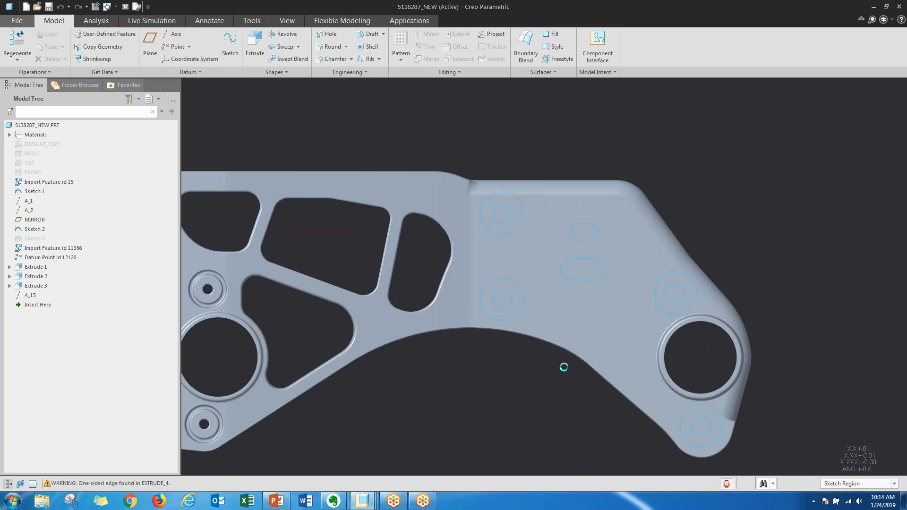
pyautogui.moveTo(569, 351); pyautogui.dragTo(569, 302, button='middle')
pyautogui.click(597, 306)
pyautogui.moveTo(573, 339); pyautogui.dragTo(553, 340, button='middle')
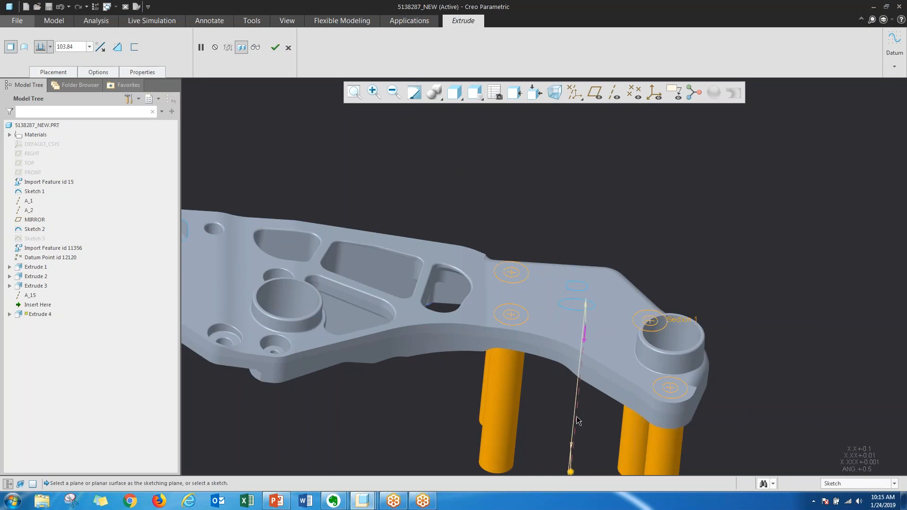
pyautogui.scroll(-3, 582, 382)
pyautogui.moveTo(574, 428); pyautogui.dragTo(572, 358)
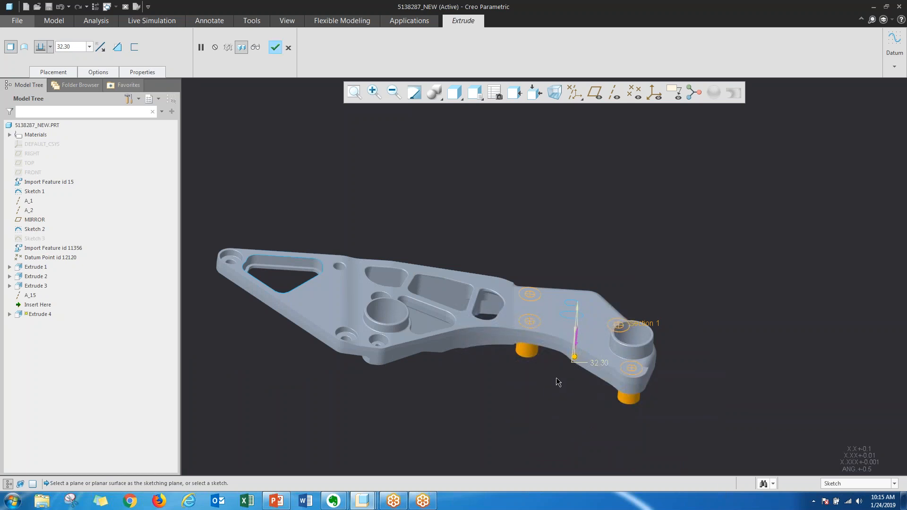
pyautogui.rightClick(558, 373)
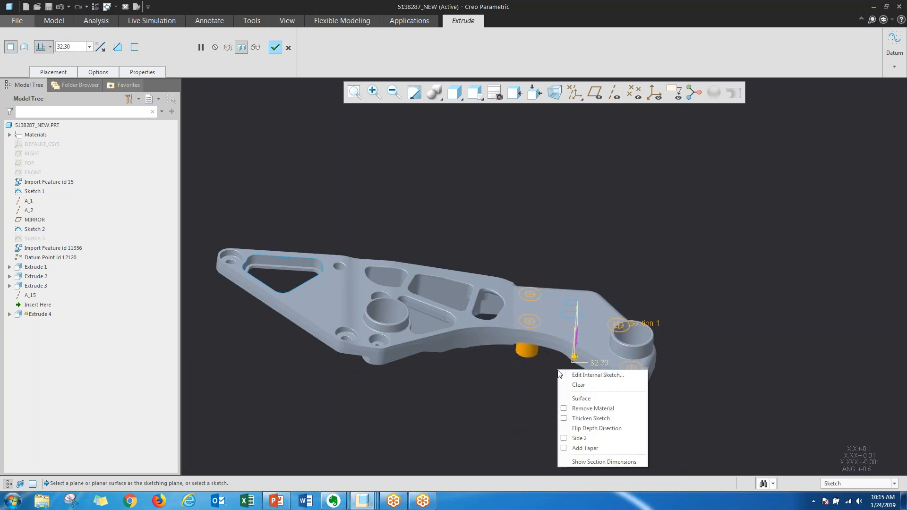
pyautogui.click(572, 408)
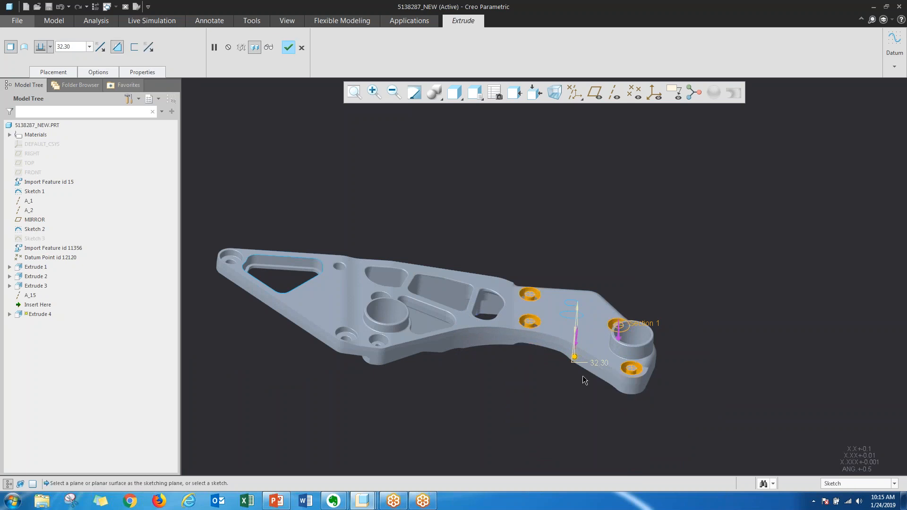
# Set the depth of the ring-shaped cuts to 4 mm and complete the extrusion
pyautogui.scroll(4, 572, 358)
pyautogui.doubleClick(595, 366)
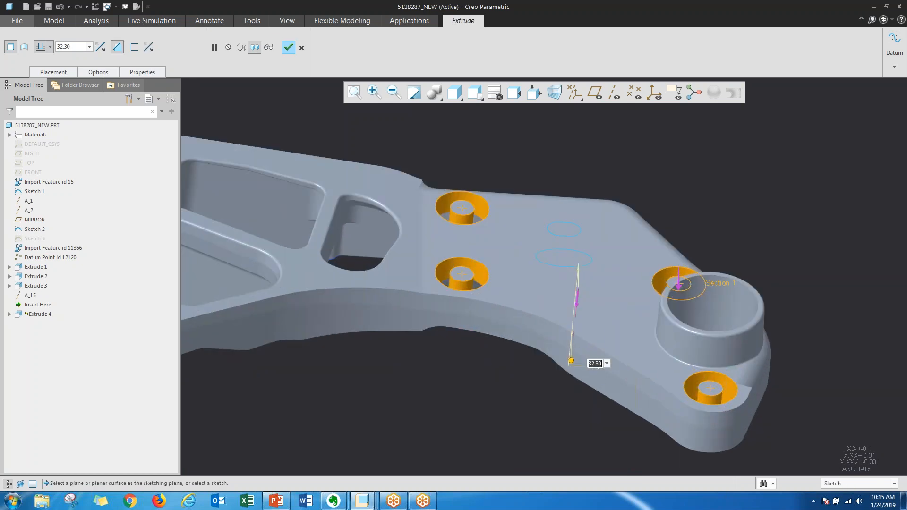
pyautogui.write('4')
pyautogui.press('Return')
pyautogui.moveTo(505, 274); pyautogui.dragTo(533, 376, button='middle')
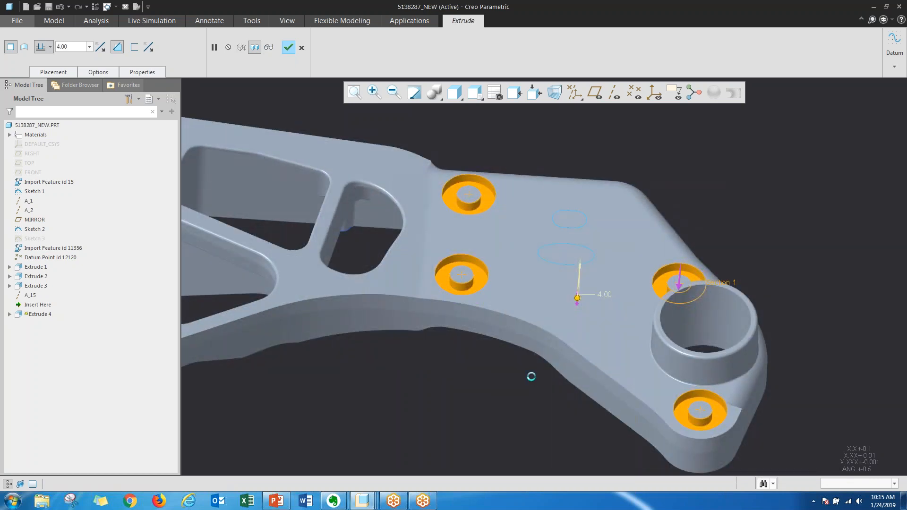
pyautogui.middleClick(534, 403)
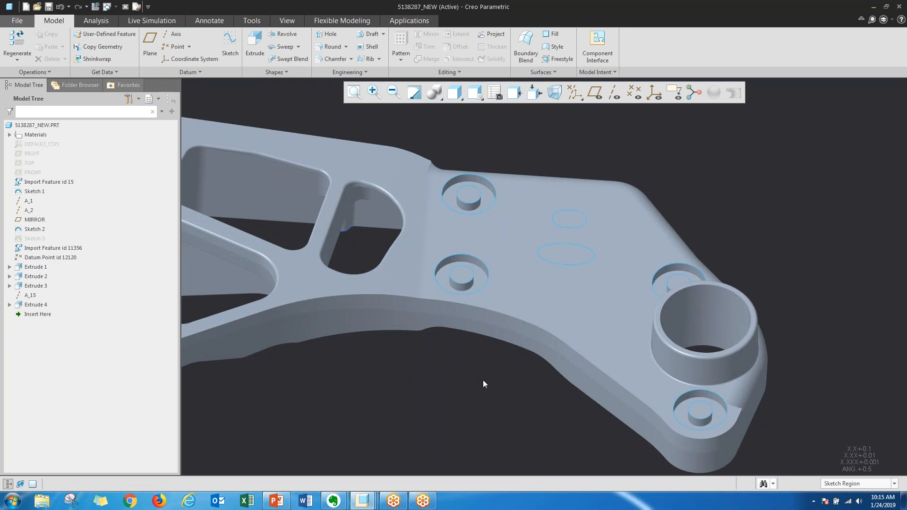
# Extrude the four inner circle regions, the slot and the ellipse as a cut completely through the bracket
pyautogui.click(461, 275)
pyautogui.keyDown('ctrl'); pyautogui.click(469, 195); pyautogui.keyUp('ctrl')
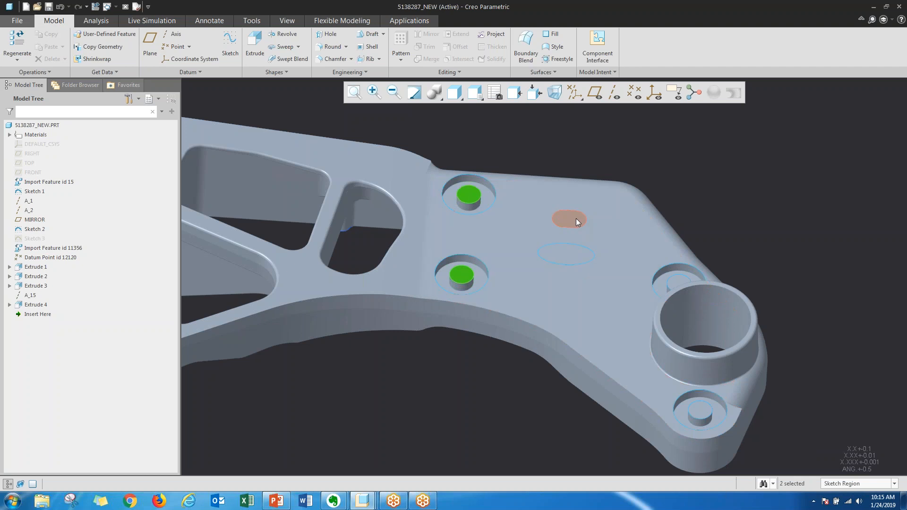
pyautogui.keyDown('ctrl'); pyautogui.click(566, 259); pyautogui.keyUp('ctrl')
pyautogui.keyDown('ctrl'); pyautogui.click(679, 281); pyautogui.keyUp('ctrl')
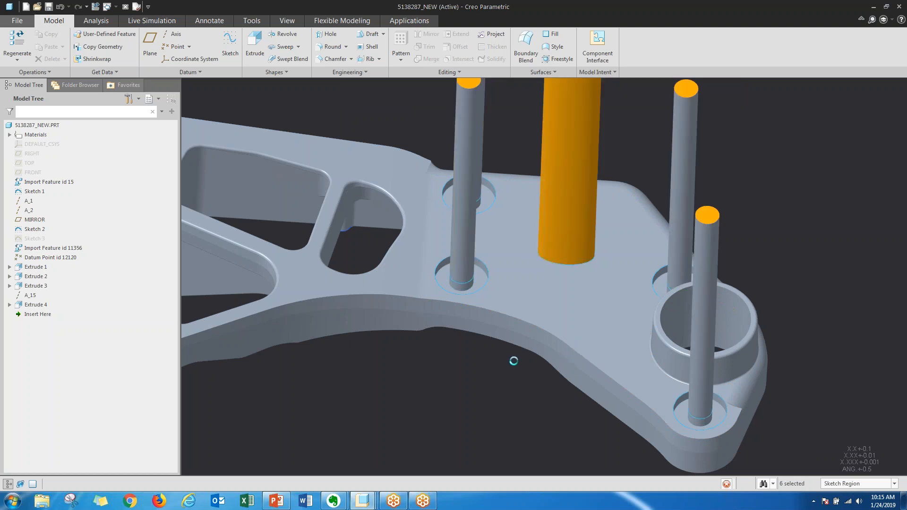
pyautogui.click(571, 243)
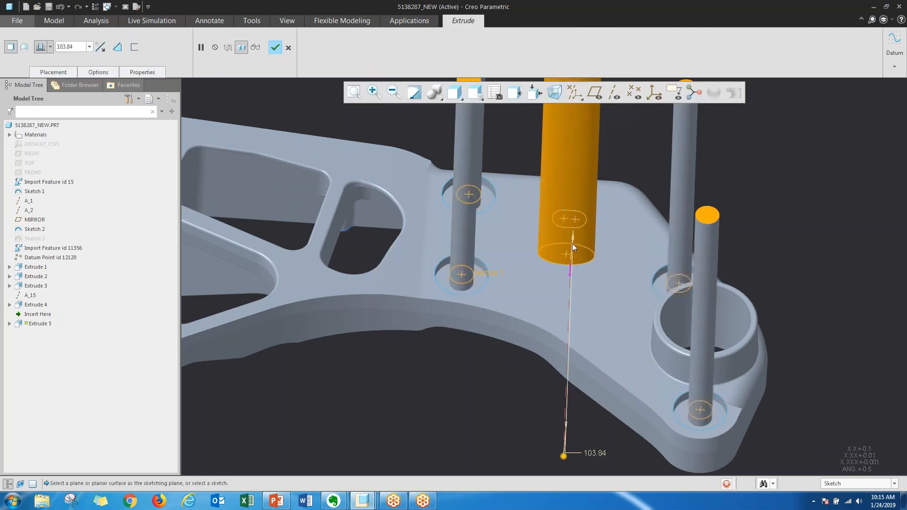
pyautogui.rightClick(563, 456)
pyautogui.click(594, 402)
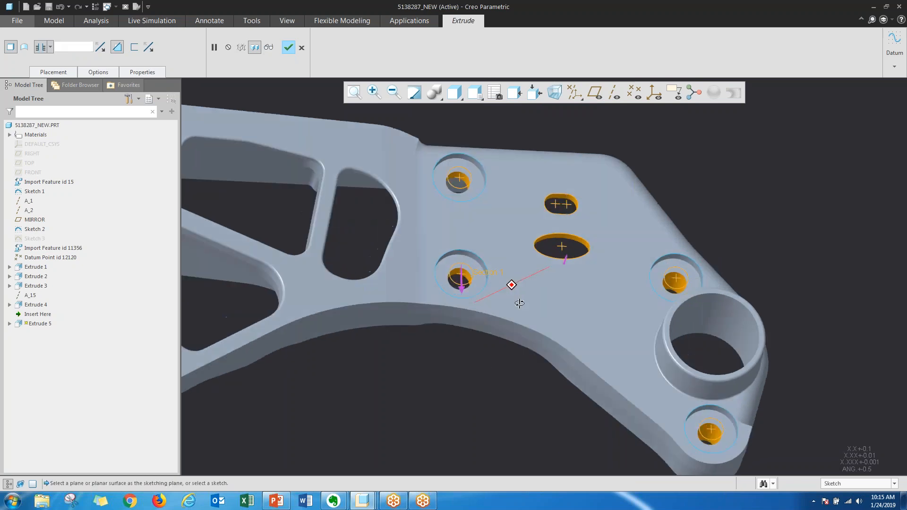
pyautogui.moveTo(512, 285); pyautogui.dragTo(517, 374, button='middle')
pyautogui.middleClick(518, 373)
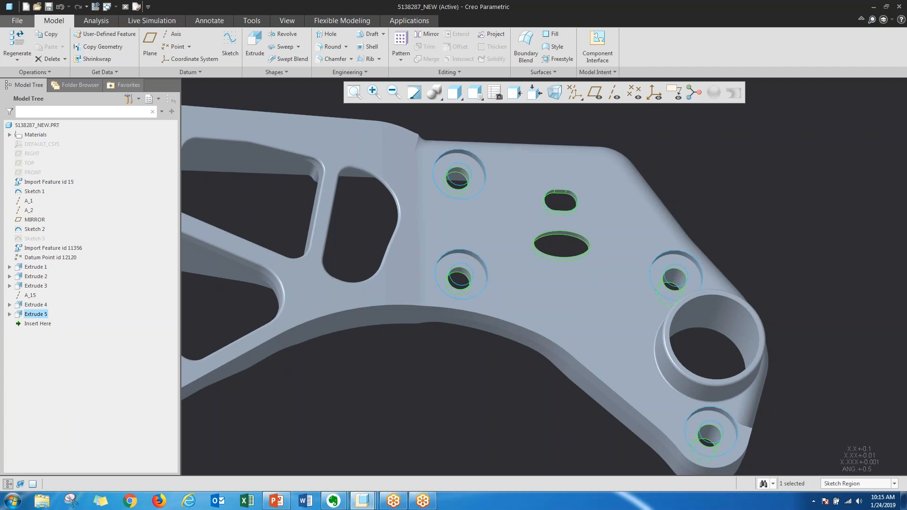
# Reopen Sketch 1 for editing and show its constraint symbols and dimensions
pyautogui.click(39, 192)
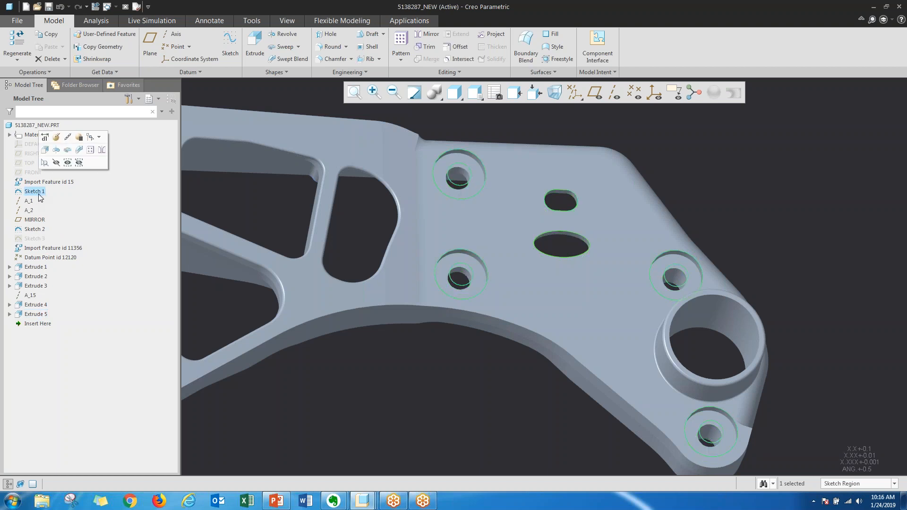
pyautogui.click(56, 136)
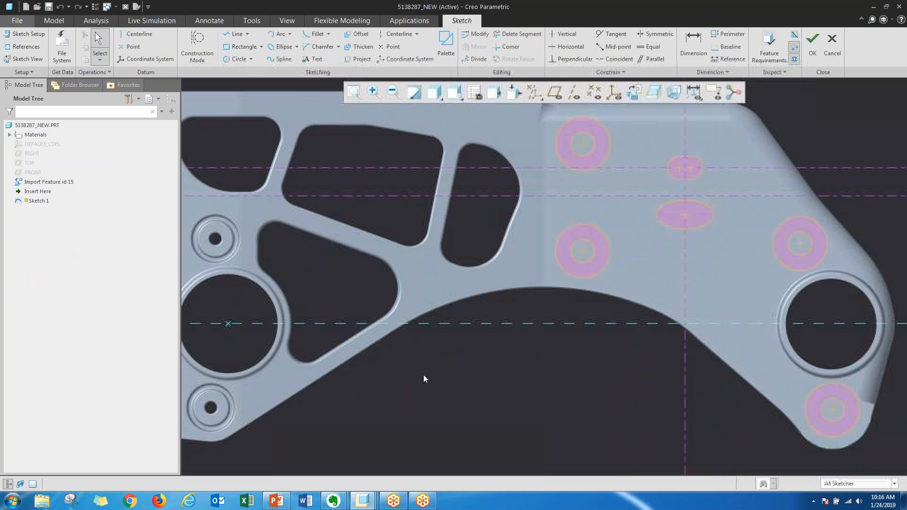
pyautogui.click(686, 98)
pyautogui.click(690, 129)
pyautogui.click(690, 118)
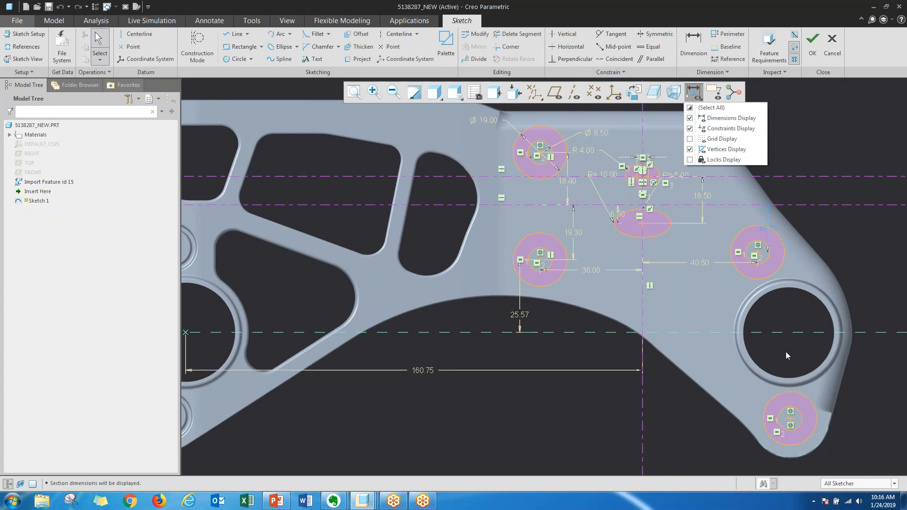
# Set the inner circles' diameter to 5 mm and accept the sketch so the bracket regenerates
pyautogui.click(599, 132)
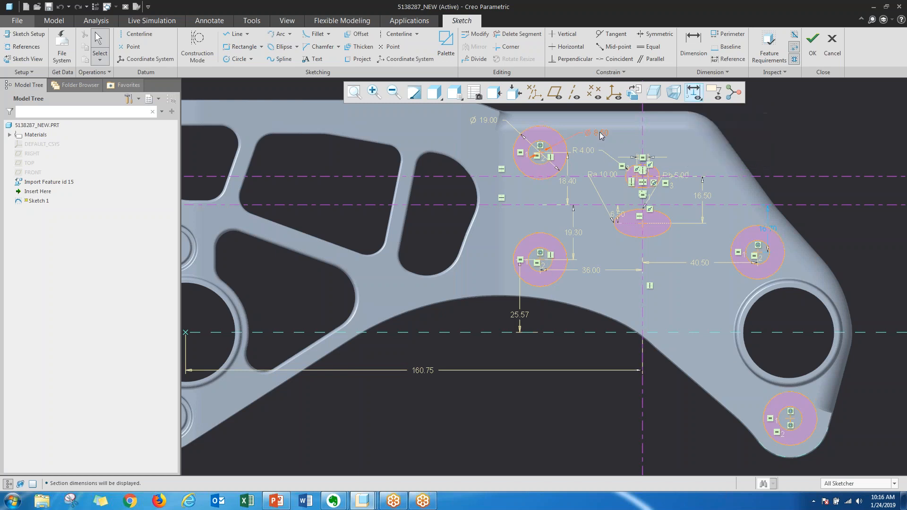
pyautogui.scroll(-1, 543, 399)
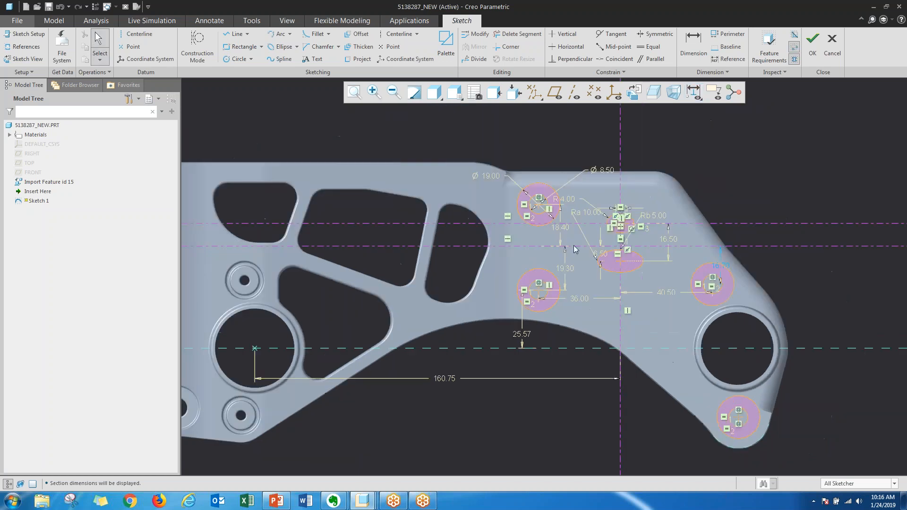
pyautogui.moveTo(594, 171); pyautogui.dragTo(596, 160)
pyautogui.doubleClick(596, 161)
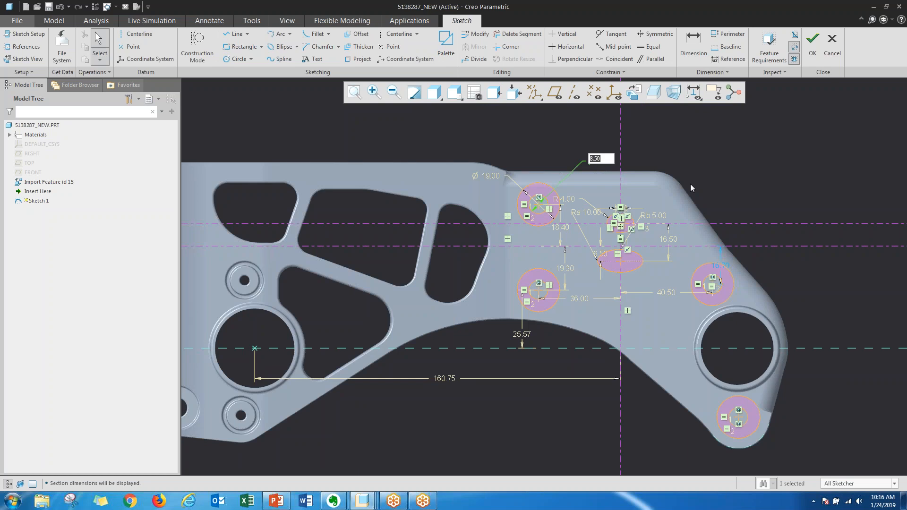
pyautogui.write('5')
pyautogui.press('Return')
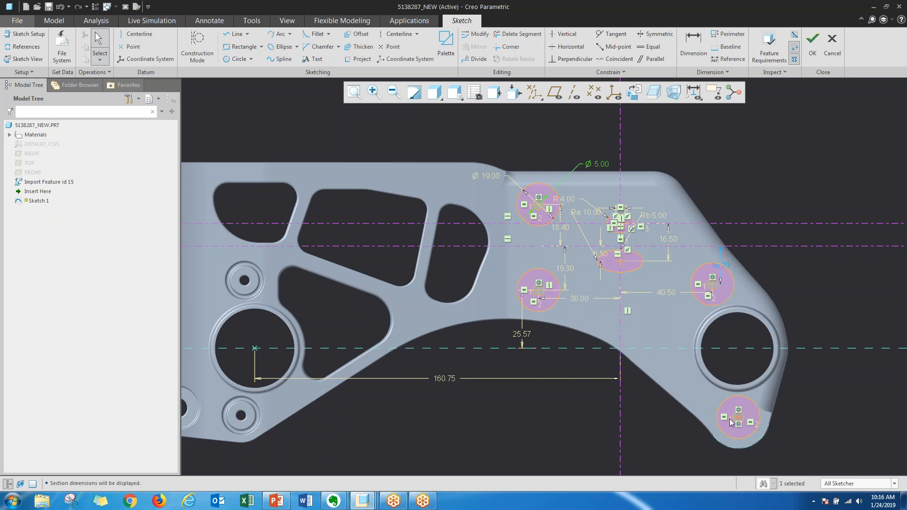
pyautogui.click(813, 44)
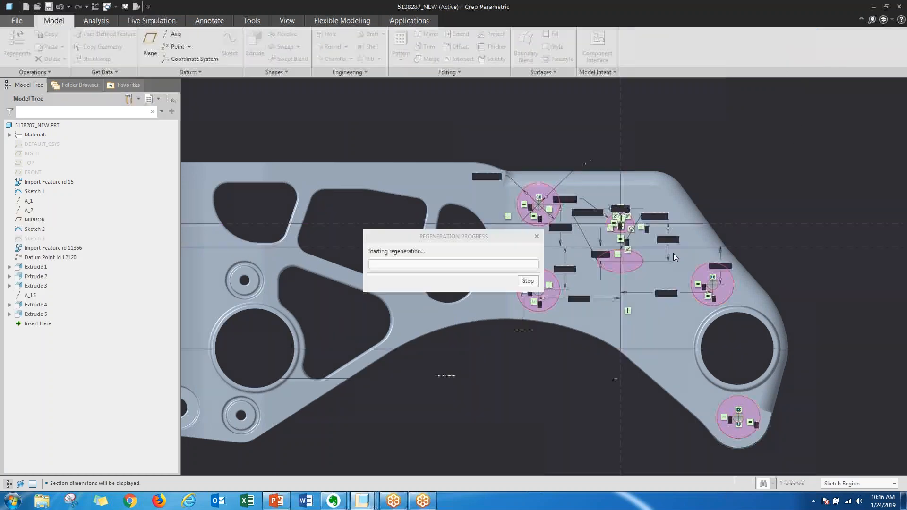
# Set the selection filter to Geometry and start an extrusion sketched on the flat inner wall of the middle pocket
pyautogui.moveTo(563, 349); pyautogui.dragTo(569, 316, button='middle')
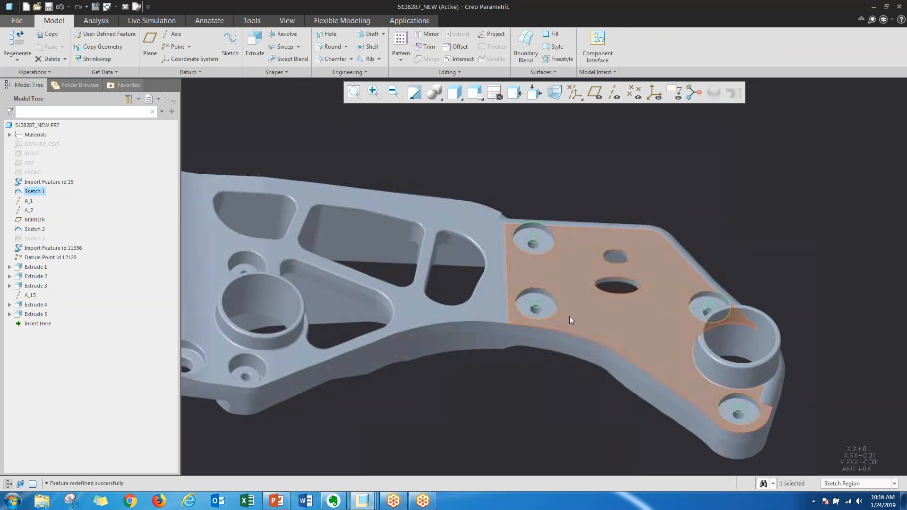
pyautogui.click(574, 401)
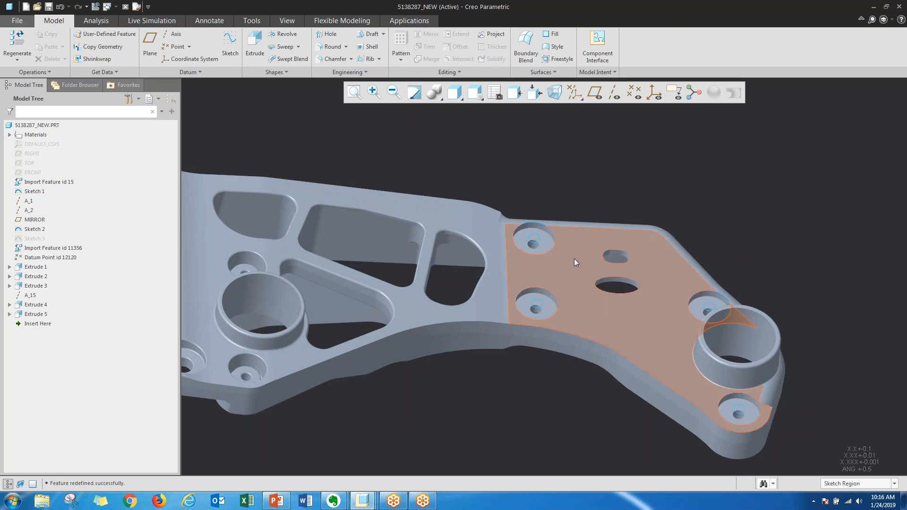
pyautogui.keyDown('shift'); pyautogui.moveTo(504, 264); pyautogui.dragTo(650, 280, button='middle'); pyautogui.keyUp('shift')
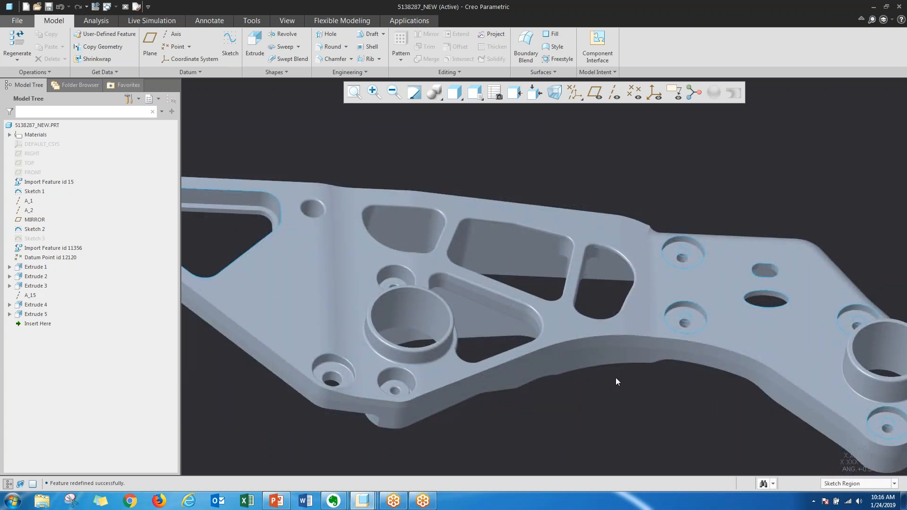
pyautogui.moveTo(543, 277); pyautogui.dragTo(515, 261, button='middle')
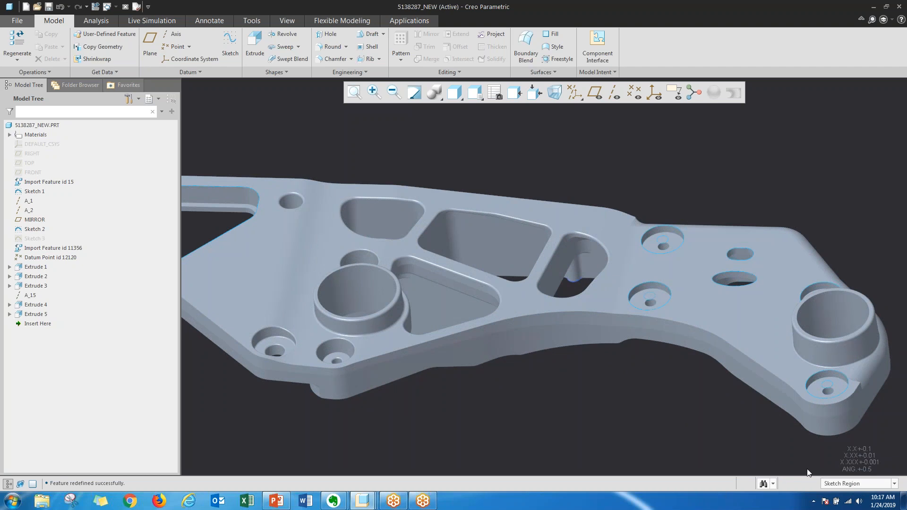
pyautogui.click(851, 484)
pyautogui.click(836, 402)
pyautogui.click(502, 245)
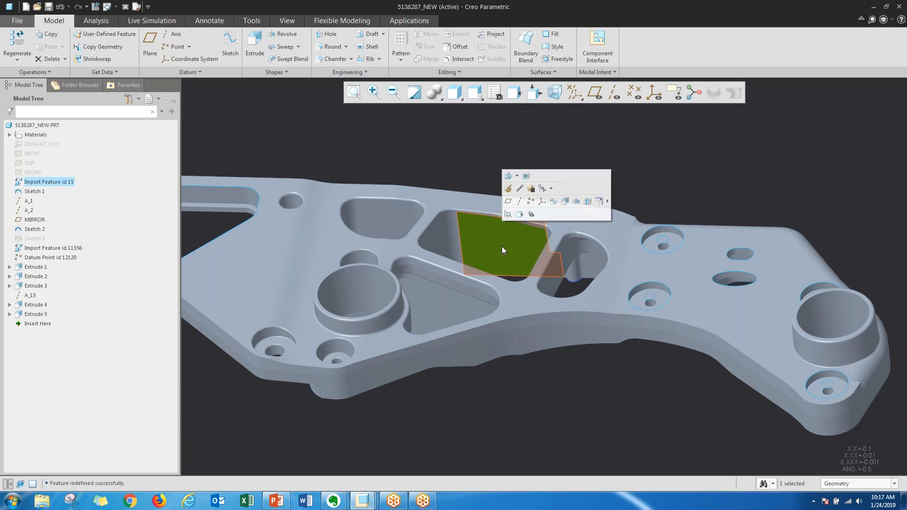
pyautogui.click(566, 202)
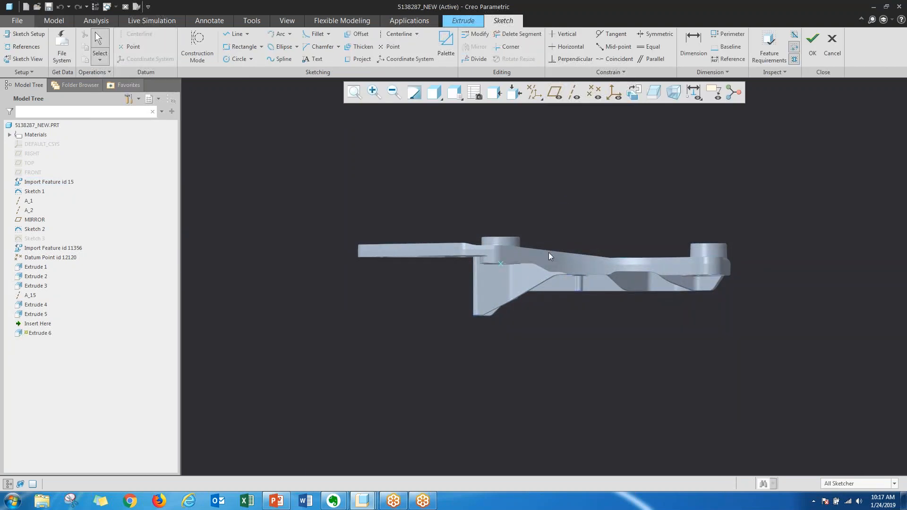
# Orient the view to the sketching plane and clip the model geometry in front of it
pyautogui.scroll(-3, 548, 251)
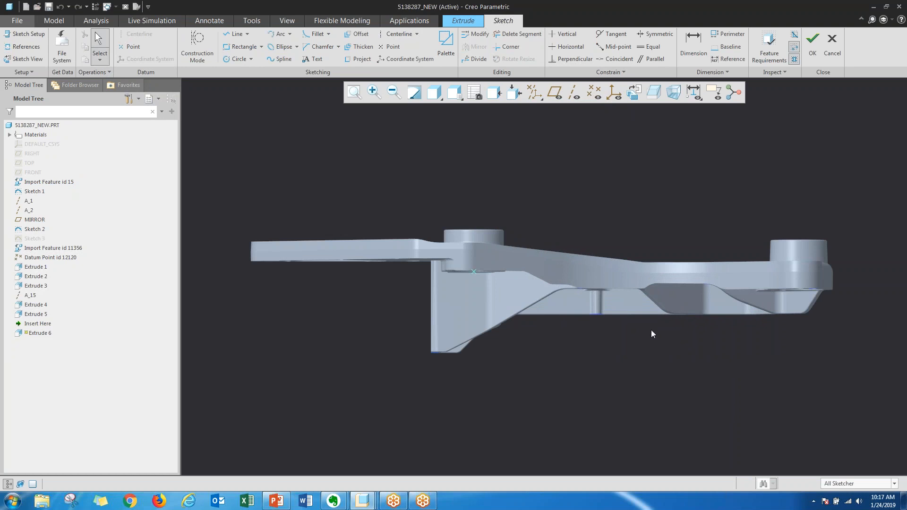
pyautogui.moveTo(571, 266); pyautogui.dragTo(556, 298, button='middle')
pyautogui.scroll(3, 610, 195)
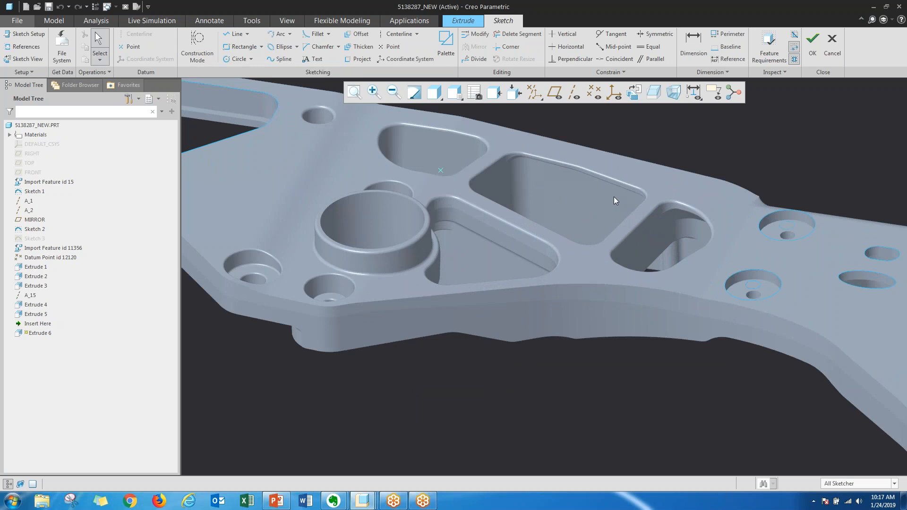
pyautogui.click(633, 92)
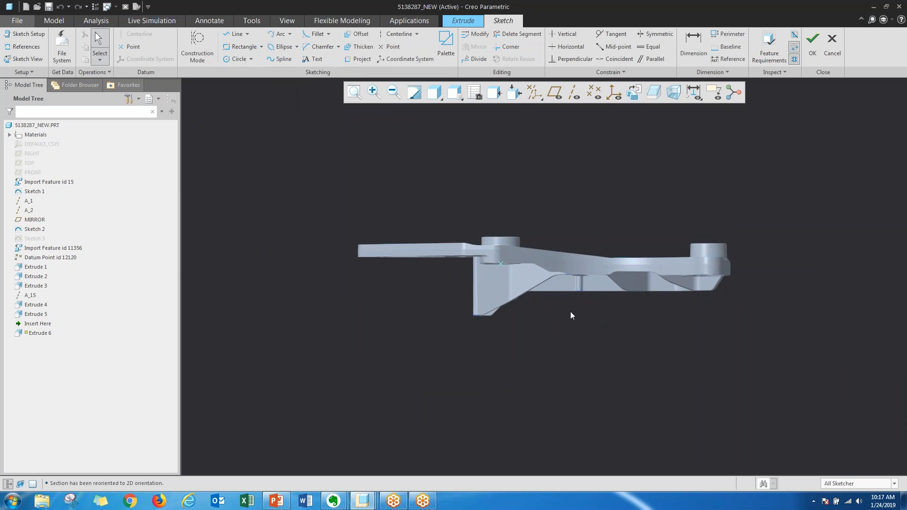
pyautogui.scroll(3, 571, 316)
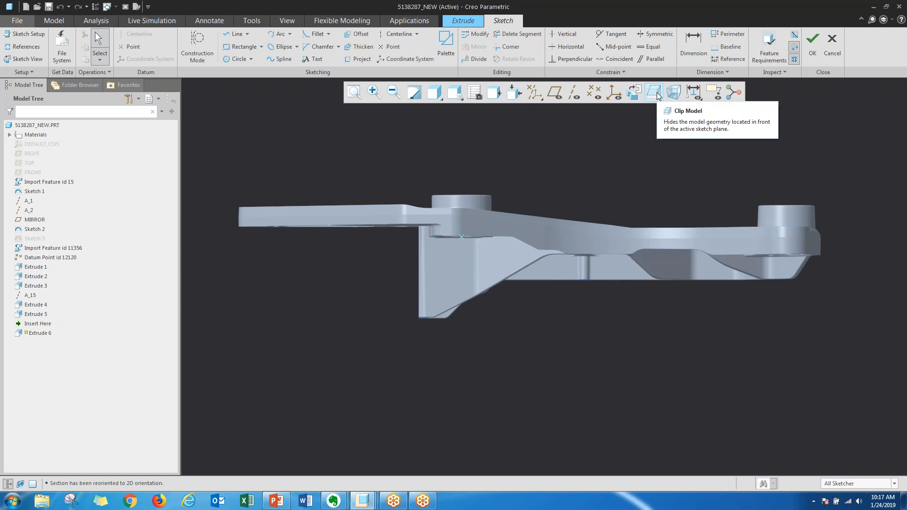
pyautogui.click(658, 96)
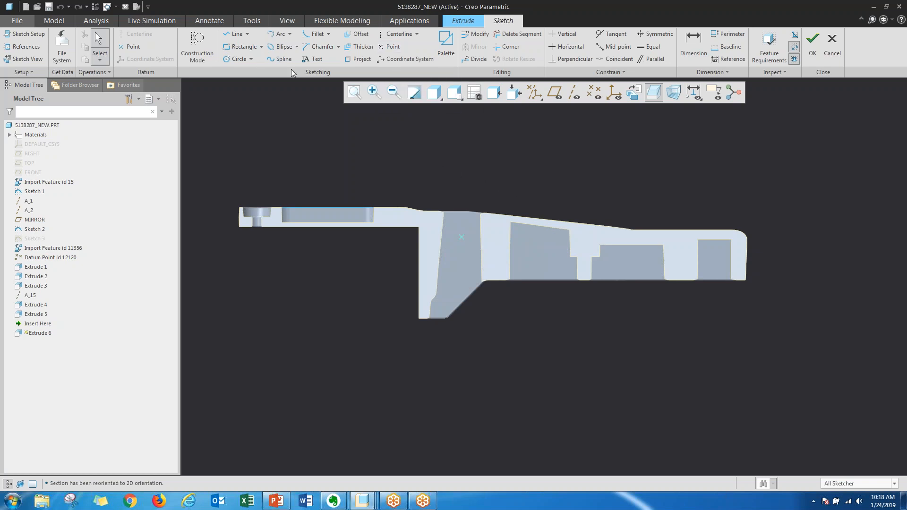
# Insert a Racetrack shape from the Sketcher Palette onto the pocket wall just right of the bracket's downward leg, and close the palette
pyautogui.click(443, 46)
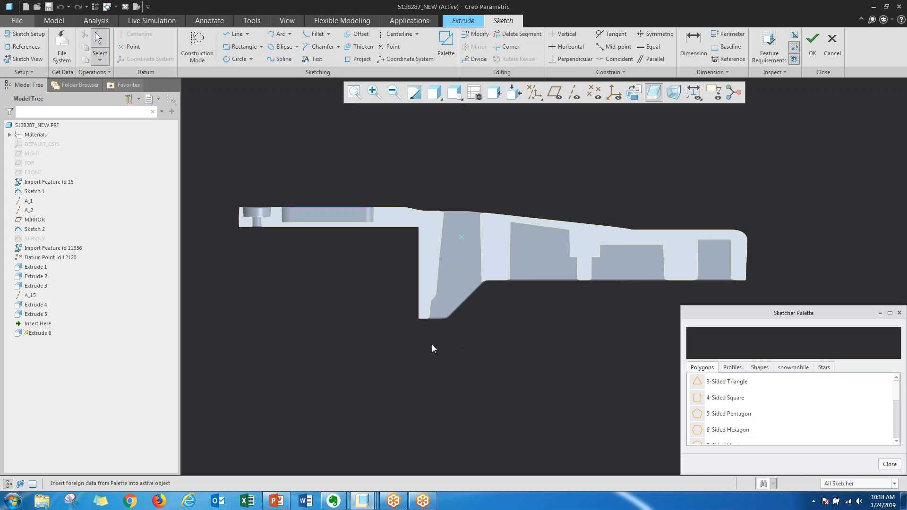
pyautogui.scroll(-1, 429, 346)
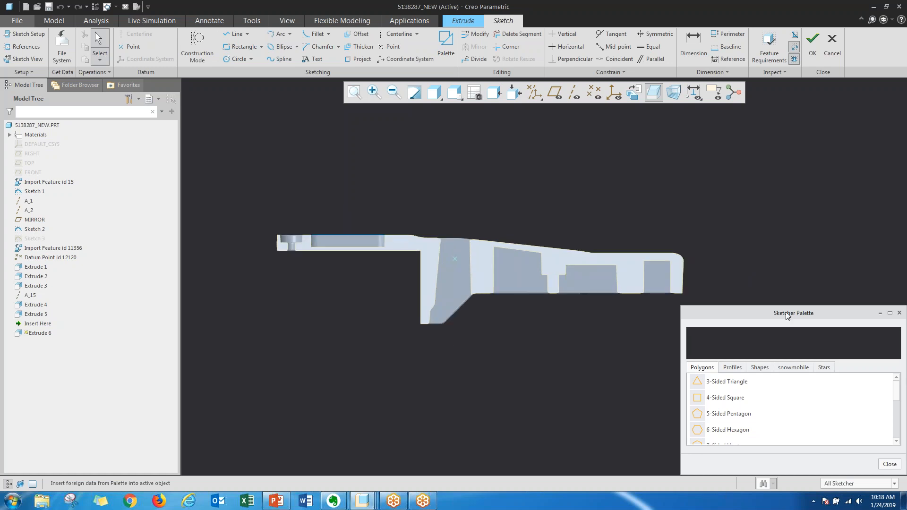
pyautogui.moveTo(786, 315); pyautogui.dragTo(782, 181)
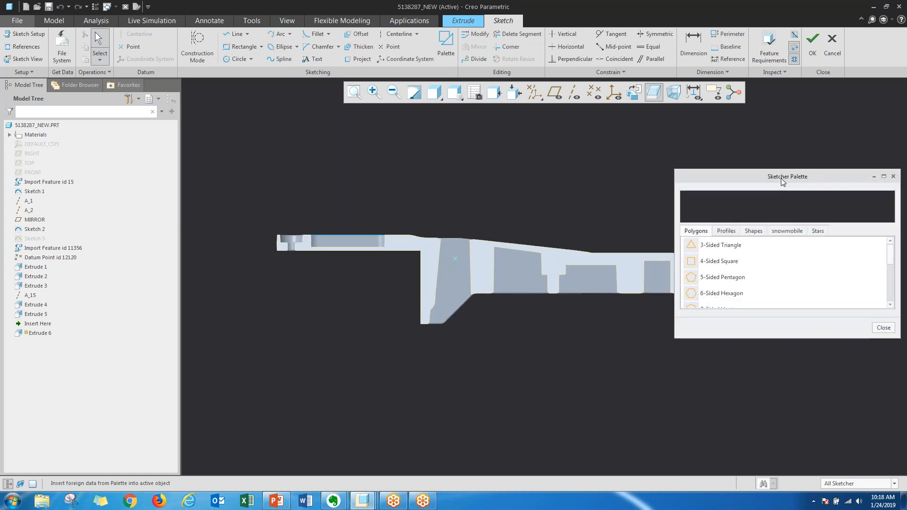
pyautogui.scroll(-3, 731, 249)
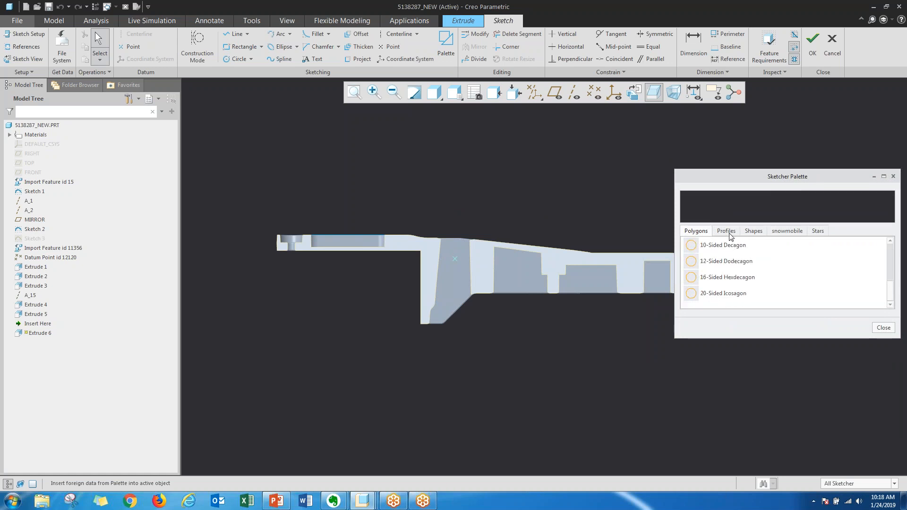
pyautogui.click(729, 233)
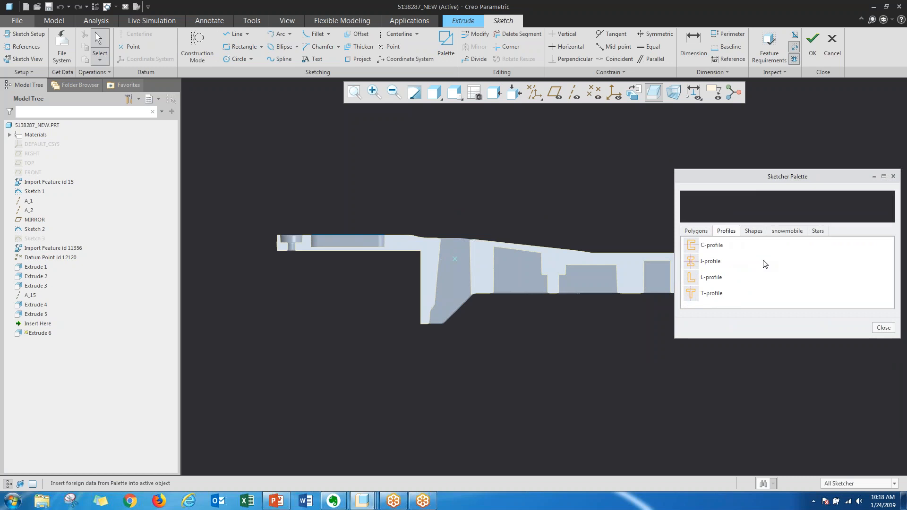
pyautogui.click(755, 231)
pyautogui.scroll(-2, 735, 257)
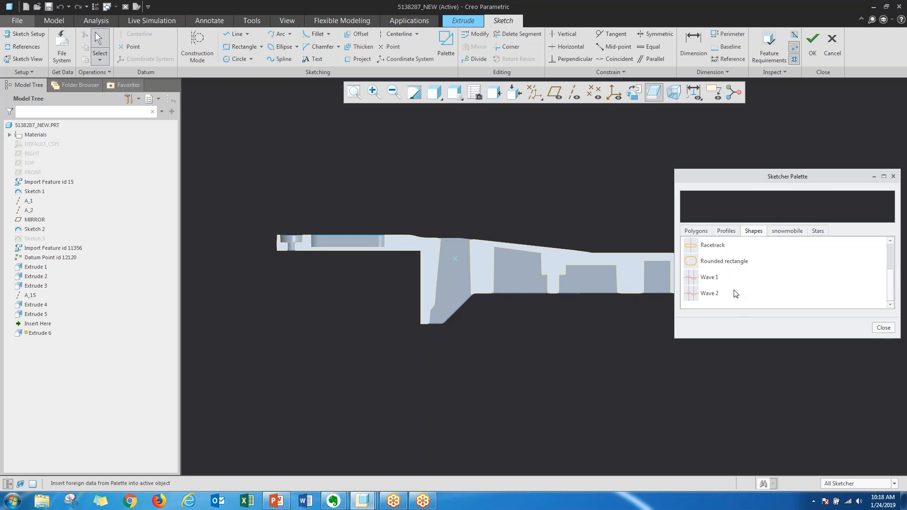
pyautogui.click(714, 250)
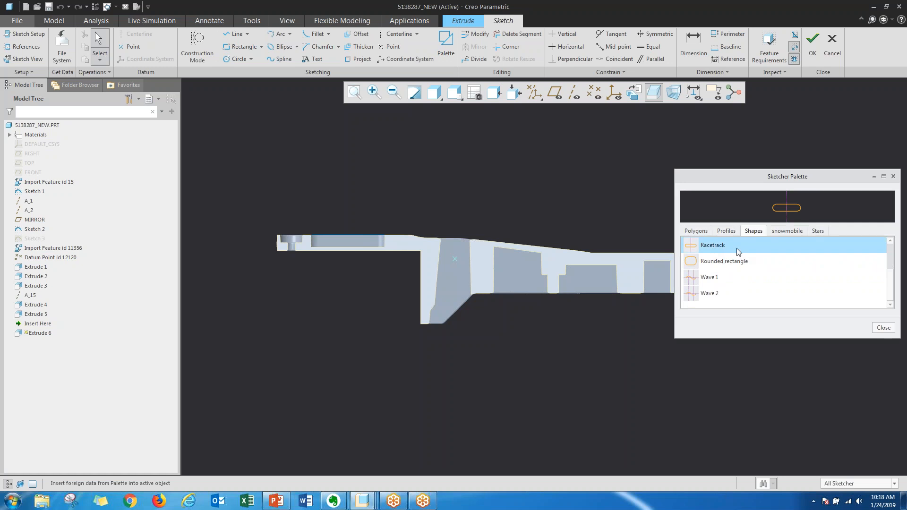
pyautogui.moveTo(727, 245)
pyautogui.mouseDown()
pyautogui.moveTo(745, 251)
pyautogui.moveTo(675, 195)
pyautogui.moveTo(516, 243)
pyautogui.moveTo(517, 268)
pyautogui.mouseUp()
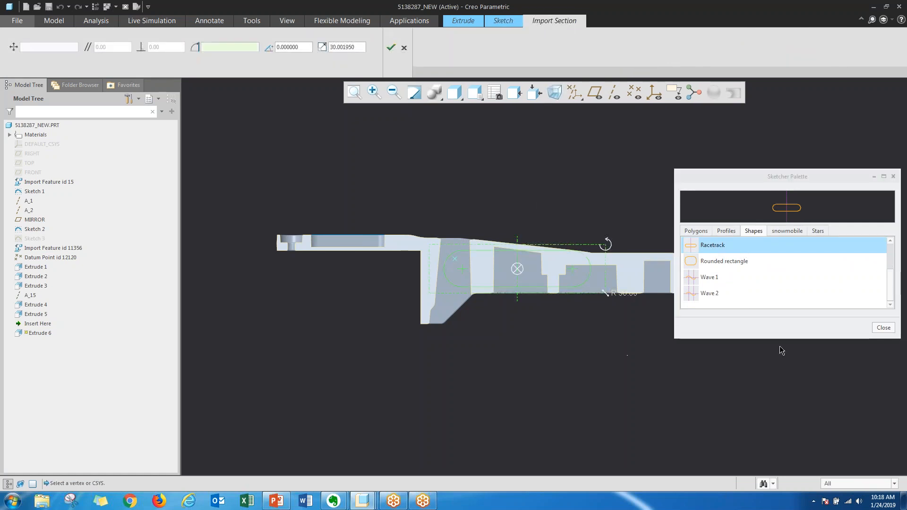
pyautogui.click(882, 327)
# Set the racetrack section's scale to 8 and accept the sketch
pyautogui.moveTo(605, 293); pyautogui.dragTo(548, 279)
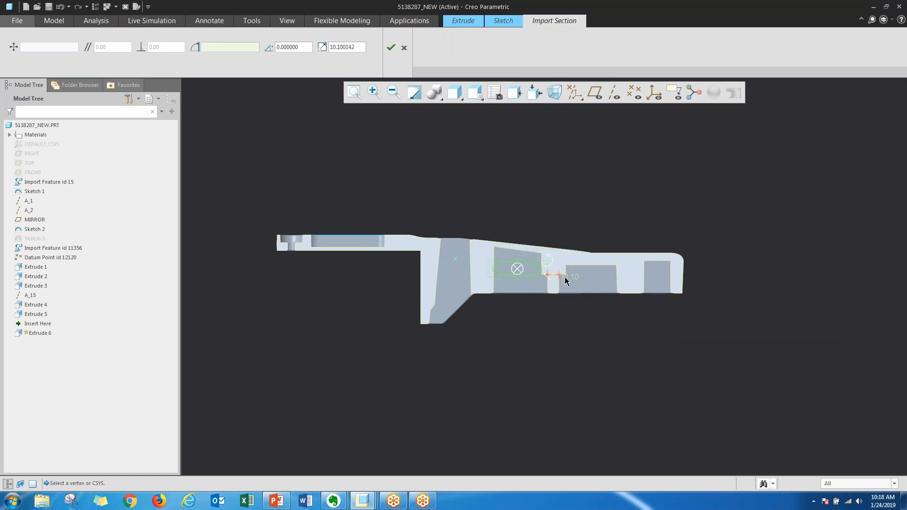
pyautogui.write('8')
pyautogui.press('Return')
pyautogui.scroll(-3, 538, 263)
pyautogui.middleClick(550, 185)
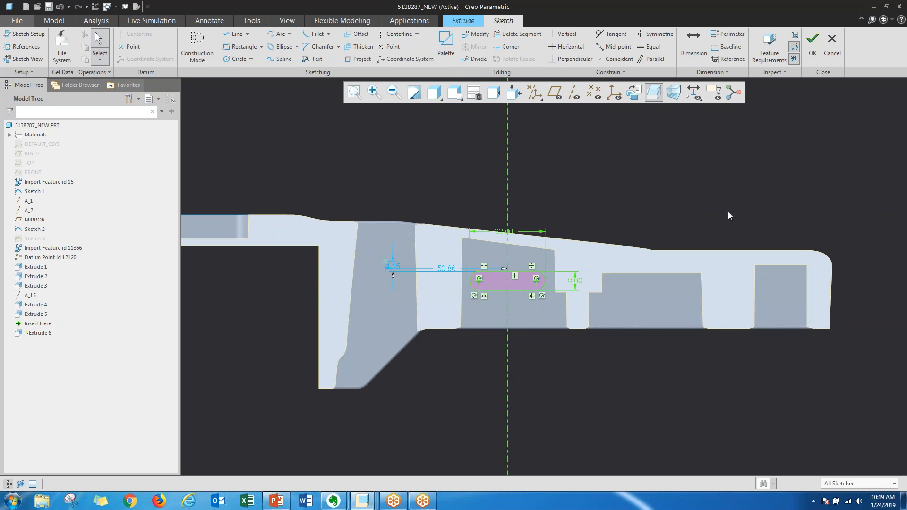
pyautogui.click(812, 45)
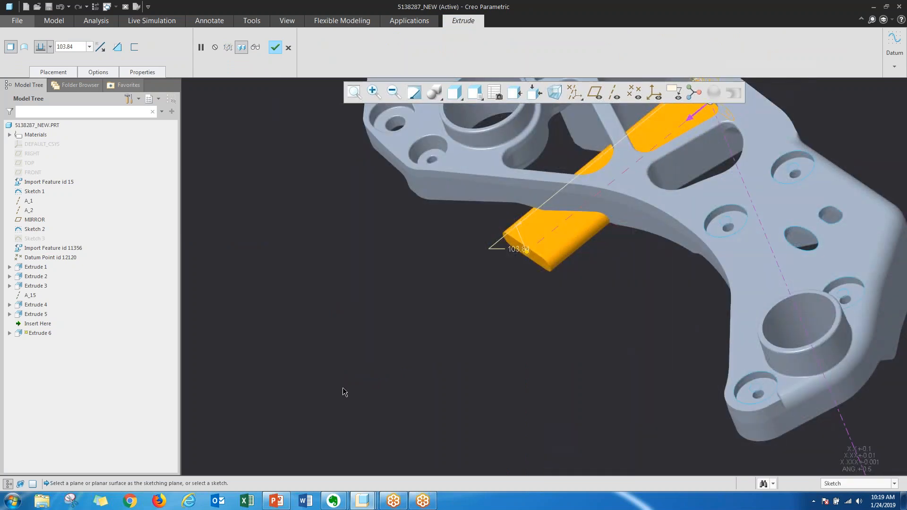
# Flip the extrusion's direction into the side wall so that it removes material
pyautogui.moveTo(732, 177); pyautogui.dragTo(676, 197, button='middle')
pyautogui.scroll(2, 451, 353)
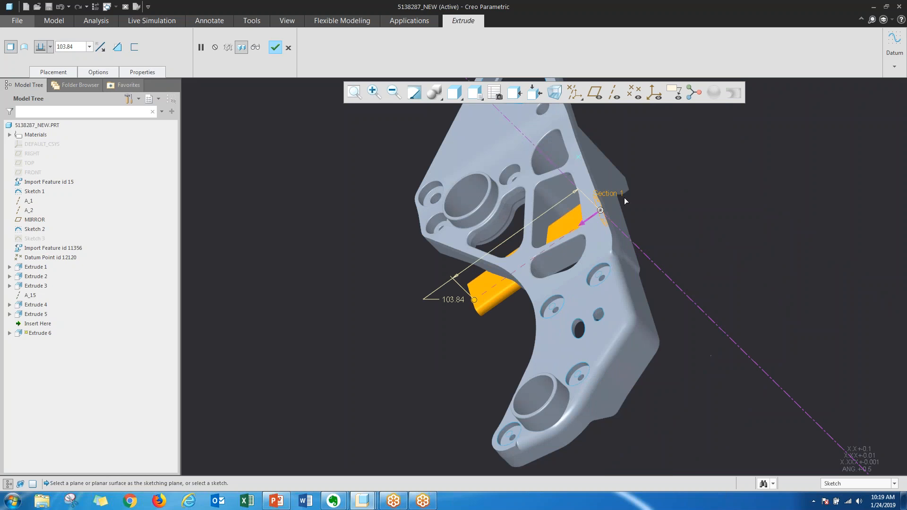
pyautogui.moveTo(606, 273); pyautogui.dragTo(595, 263, button='middle')
pyautogui.scroll(-2, 595, 263)
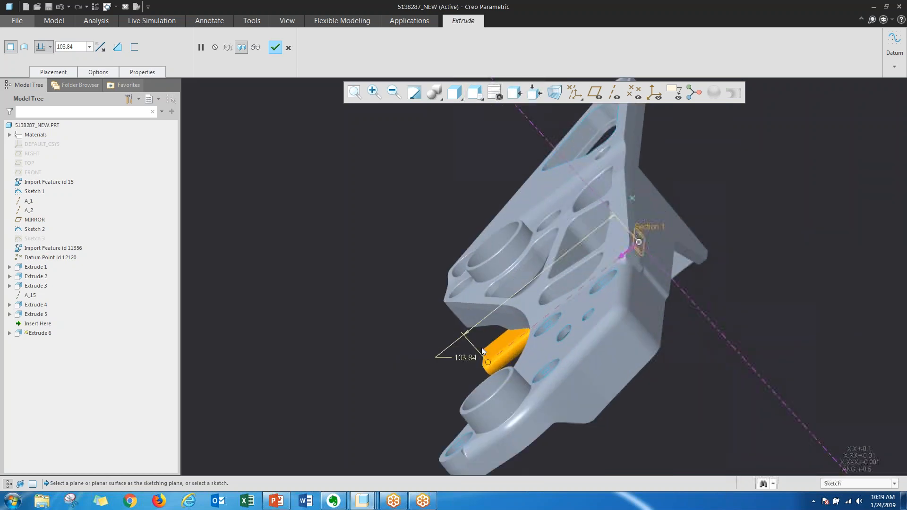
pyautogui.click(623, 254)
pyautogui.moveTo(575, 285); pyautogui.dragTo(420, 292, button='middle')
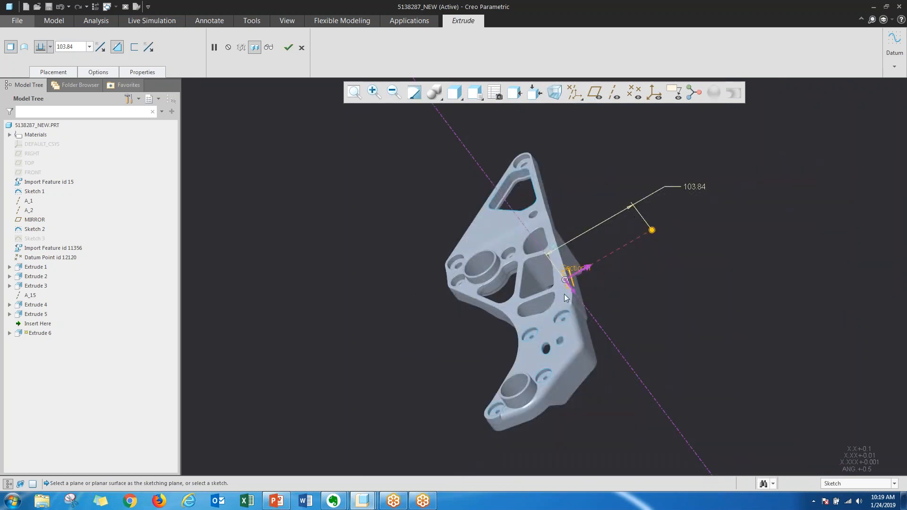
pyautogui.scroll(6, 583, 280)
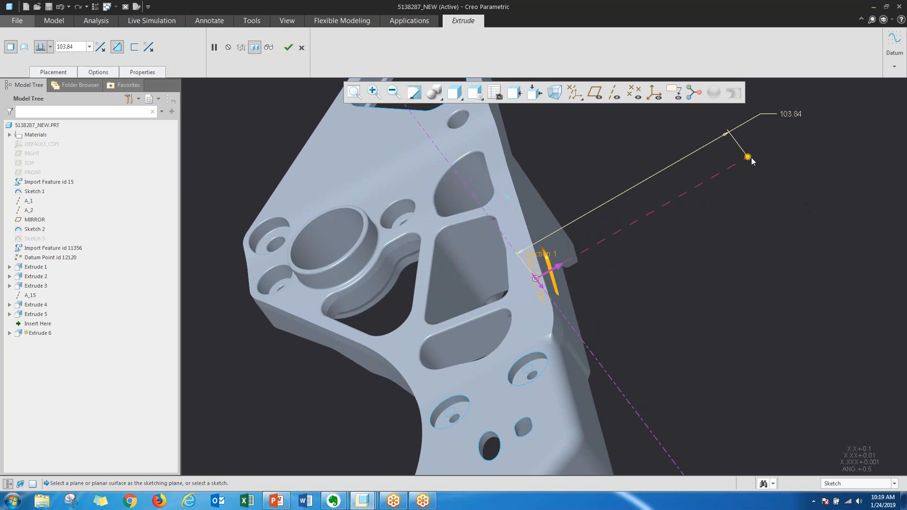
# Set the racetrack cut's depth up to the bracket's outer side surface as the selected reference
pyautogui.moveTo(748, 158); pyautogui.dragTo(560, 246)
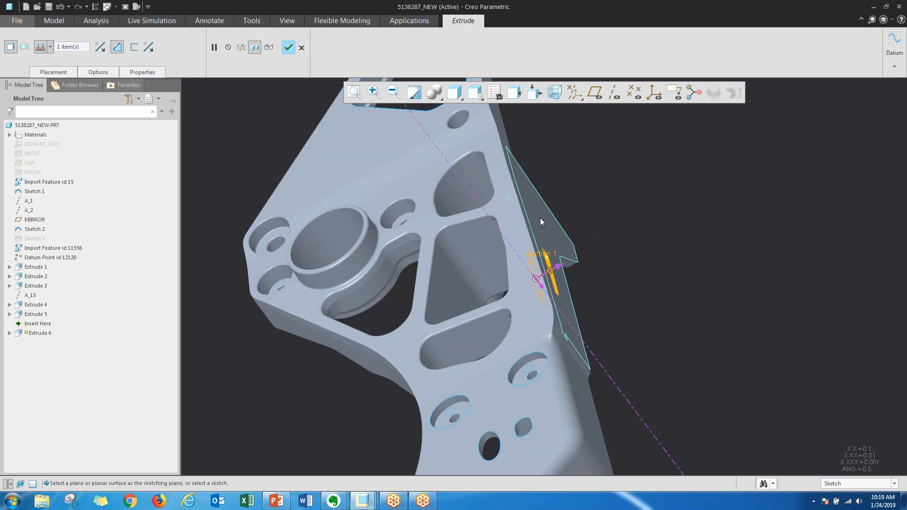
pyautogui.scroll(-3, 520, 245)
pyautogui.moveTo(471, 282); pyautogui.dragTo(492, 276, button='middle')
pyautogui.scroll(-2, 569, 307)
pyautogui.scroll(3, 612, 338)
pyautogui.moveTo(608, 334); pyautogui.dragTo(644, 336, button='middle')
pyautogui.moveTo(784, 358); pyautogui.dragTo(762, 313, button='middle')
pyautogui.scroll(-2, 761, 313)
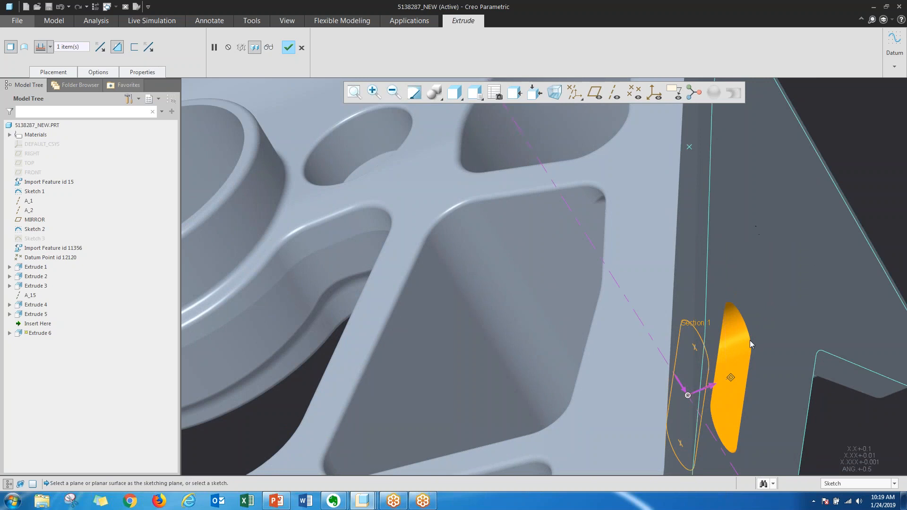
pyautogui.scroll(3, 705, 239)
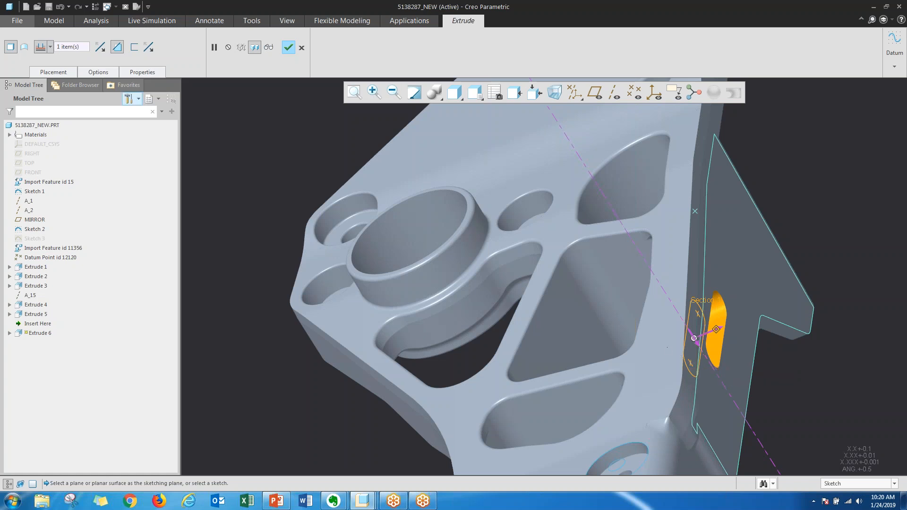
# Apply an offset of 2 to the cut's end from the selected outer surface
pyautogui.click(107, 75)
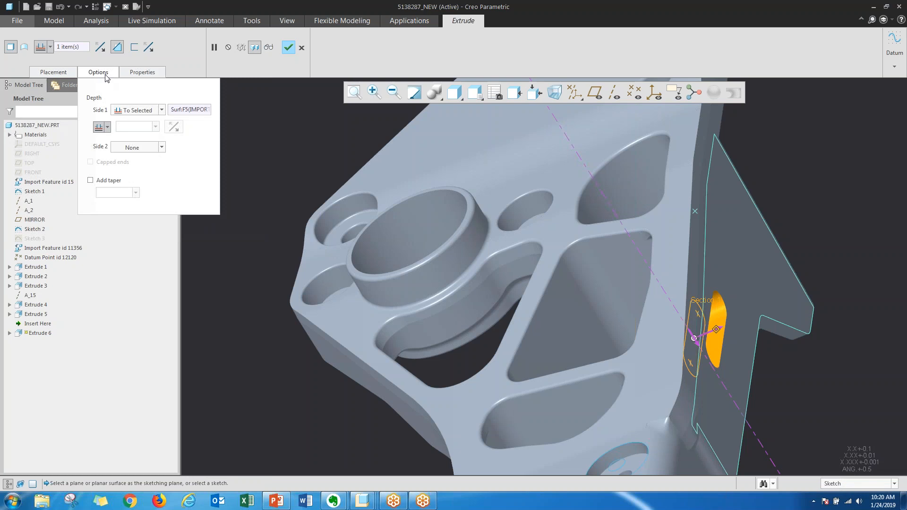
pyautogui.click(107, 127)
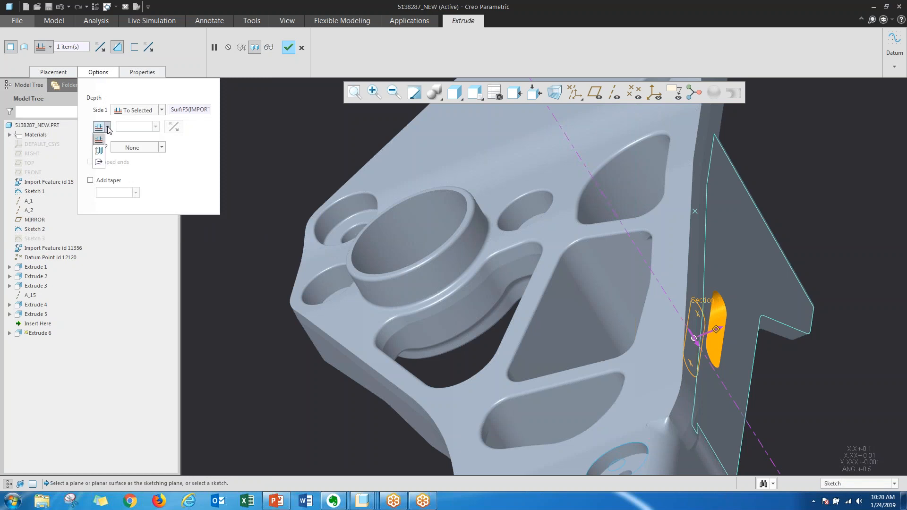
pyautogui.click(101, 151)
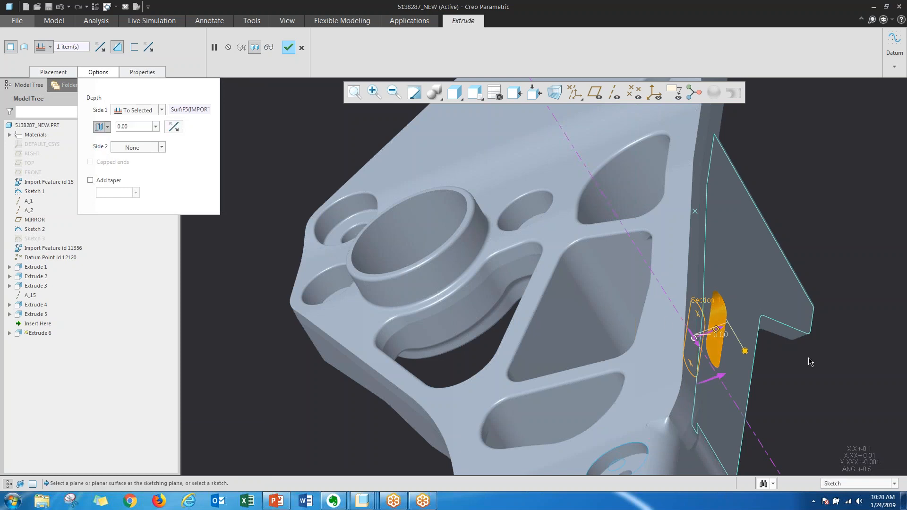
pyautogui.moveTo(810, 356); pyautogui.dragTo(824, 360, button='middle')
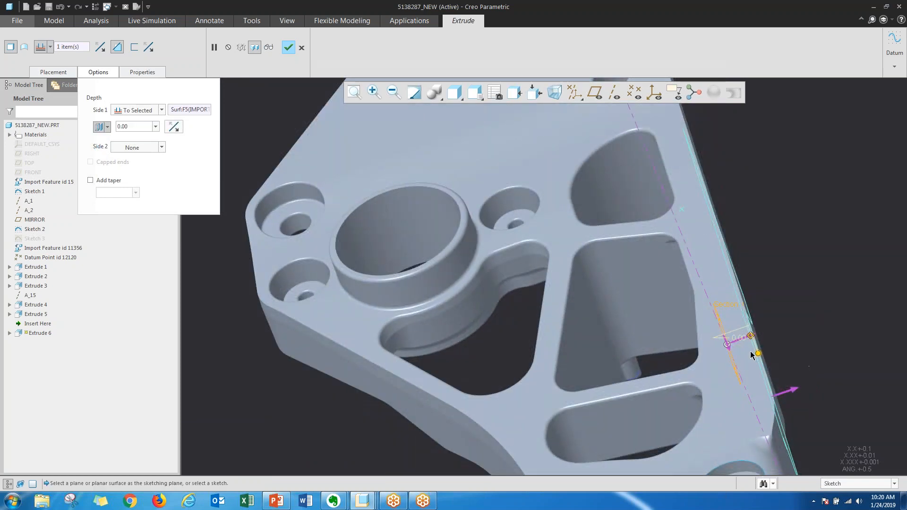
pyautogui.scroll(3, 742, 347)
pyautogui.moveTo(789, 353); pyautogui.dragTo(757, 357, button='middle')
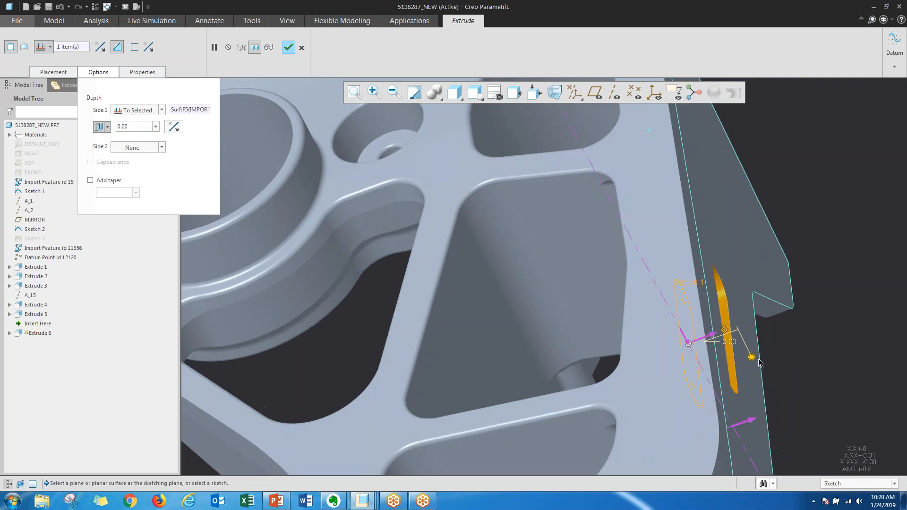
pyautogui.moveTo(751, 359); pyautogui.dragTo(745, 363)
pyautogui.doubleClick(725, 345)
pyautogui.write('2')
pyautogui.press('Return')
pyautogui.moveTo(678, 263); pyautogui.dragTo(653, 326, button='middle')
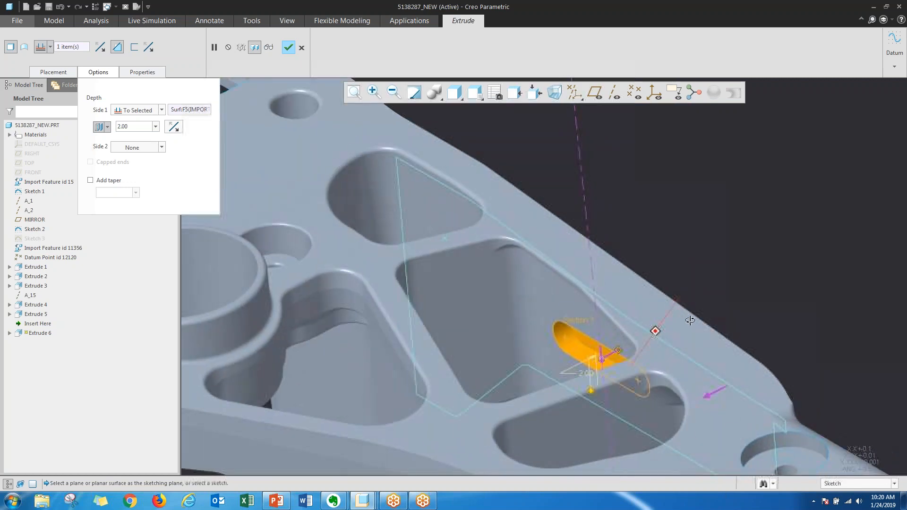
# Complete the racetrack cut in the pocket's side wall with its offset depth
pyautogui.scroll(-3, 559, 370)
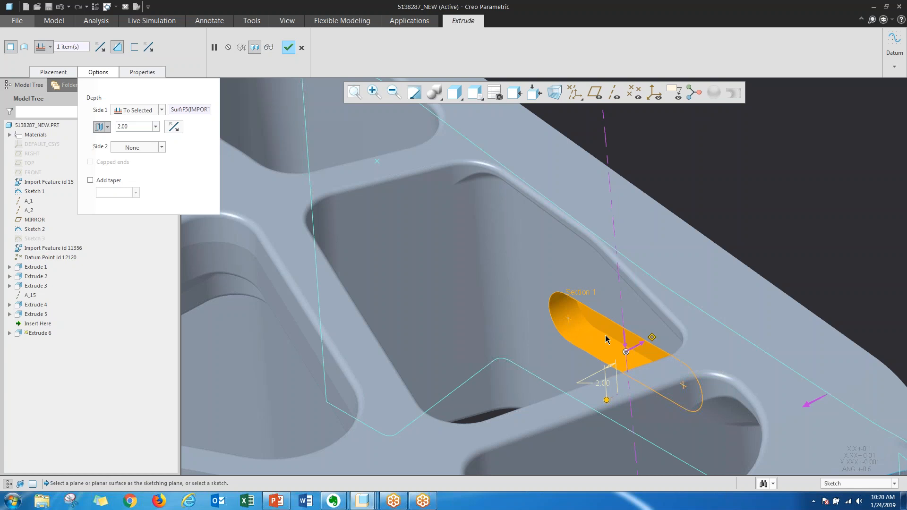
pyautogui.scroll(-2, 598, 337)
pyautogui.middleClick(705, 216)
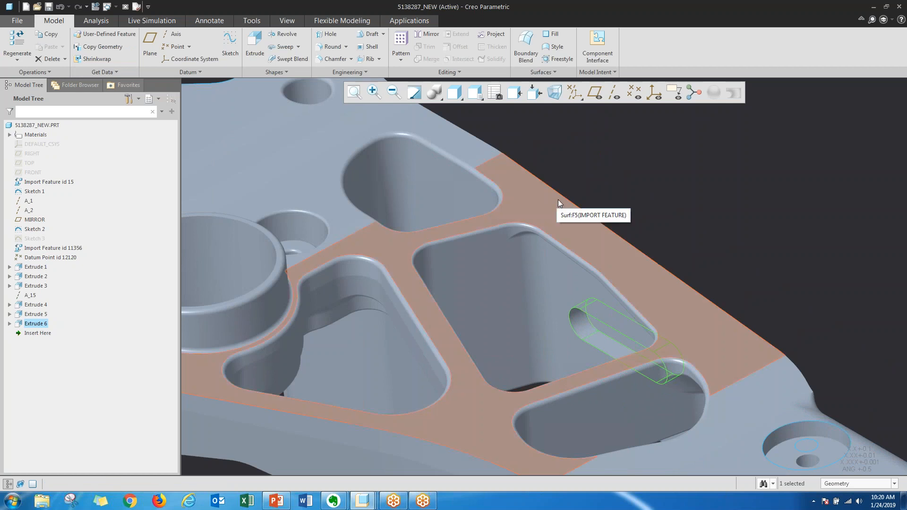
# Show the datum planes around the triangular pocket at the bracket's pointed end
pyautogui.scroll(-3, 558, 199)
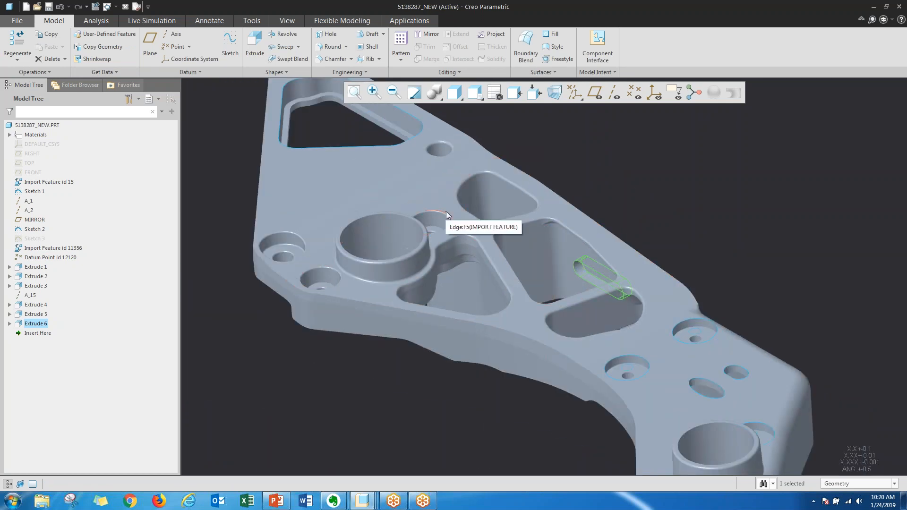
pyautogui.moveTo(472, 245)
pyautogui.mouseDown(button='middle')
pyautogui.moveTo(390, 245)
pyautogui.moveTo(401, 234)
pyautogui.moveTo(469, 240)
pyautogui.moveTo(459, 263)
pyautogui.moveTo(477, 286)
pyautogui.mouseUp(button='middle')
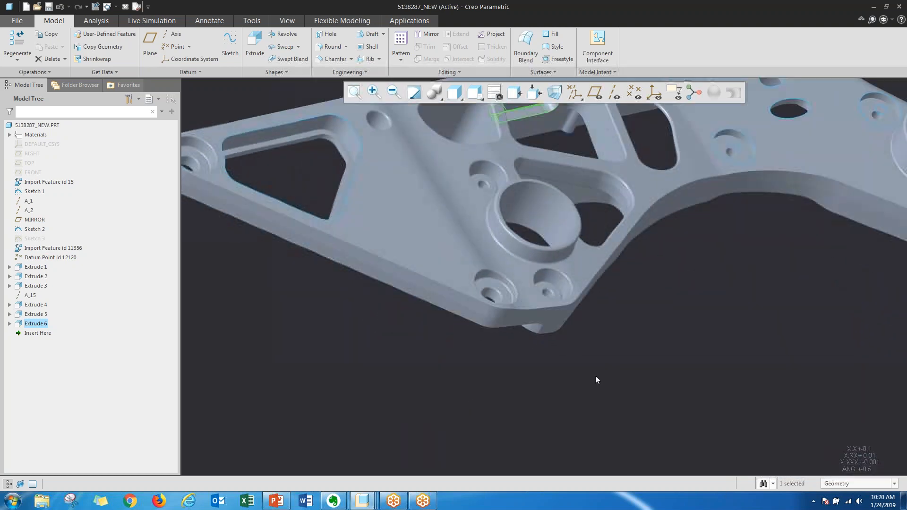
pyautogui.scroll(2, 595, 376)
pyautogui.scroll(-4, 409, 265)
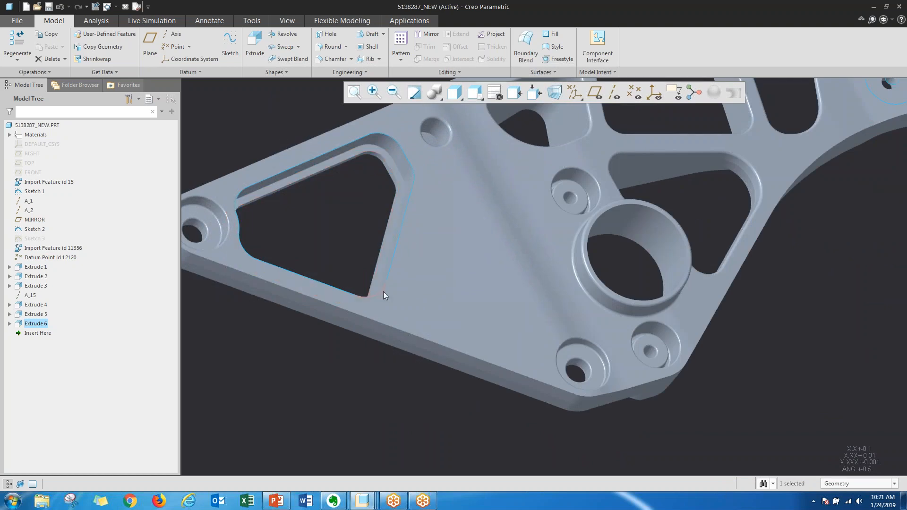
pyautogui.click(595, 93)
pyautogui.moveTo(590, 399); pyautogui.dragTo(447, 285, button='middle')
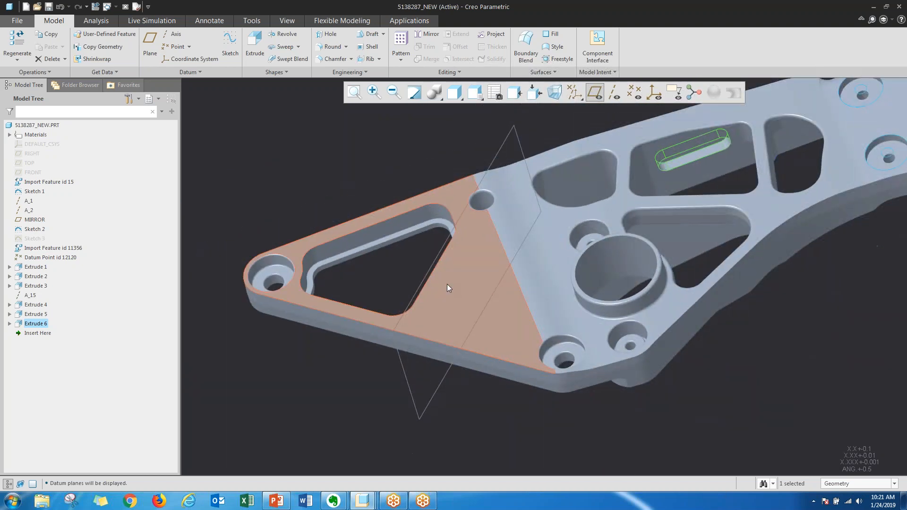
# Mirror the triangular pocket's two cuts, Extrude 2 and Extrude 3, about the MIRROR datum plane
pyautogui.click(383, 230)
pyautogui.click(453, 171)
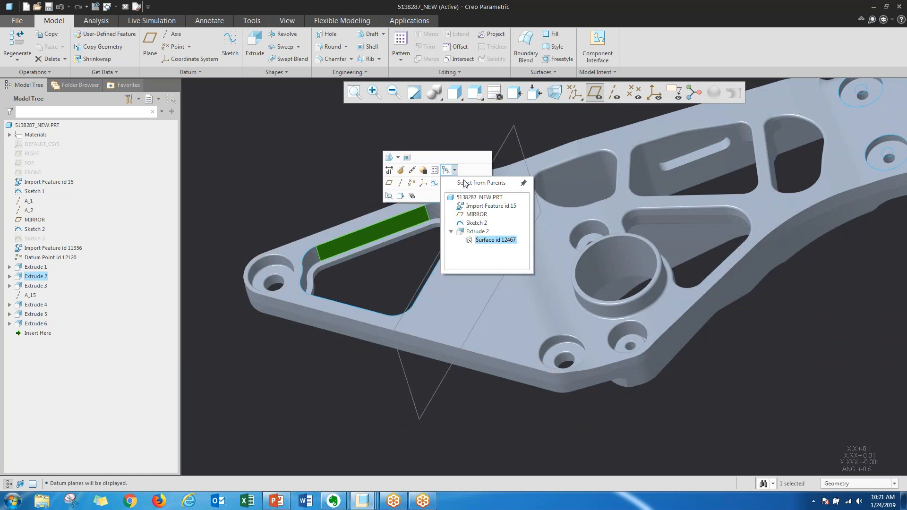
pyautogui.click(477, 231)
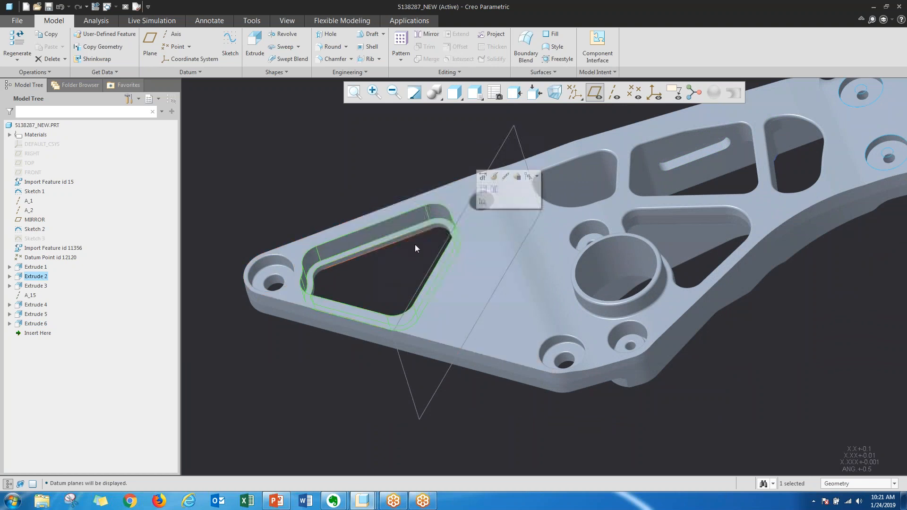
pyautogui.keyDown('ctrl'); pyautogui.click(43, 286); pyautogui.keyUp('ctrl')
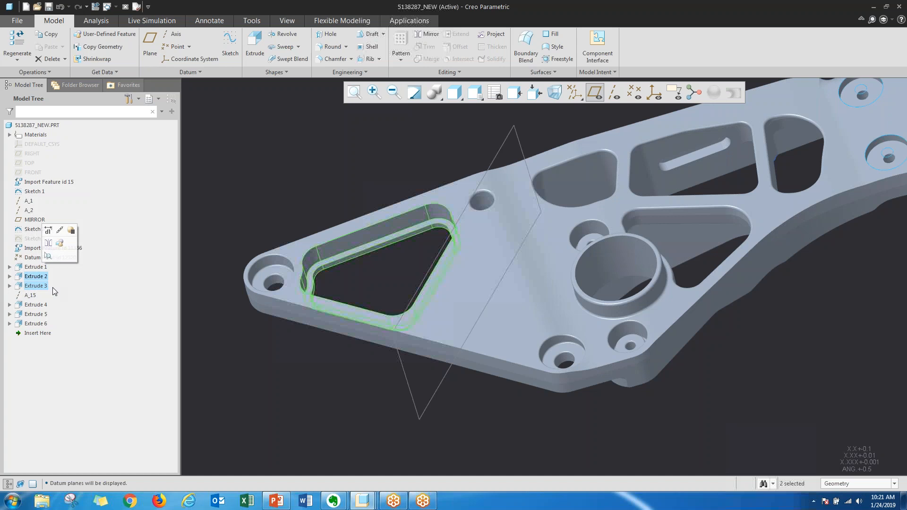
pyautogui.rightClick(243, 302)
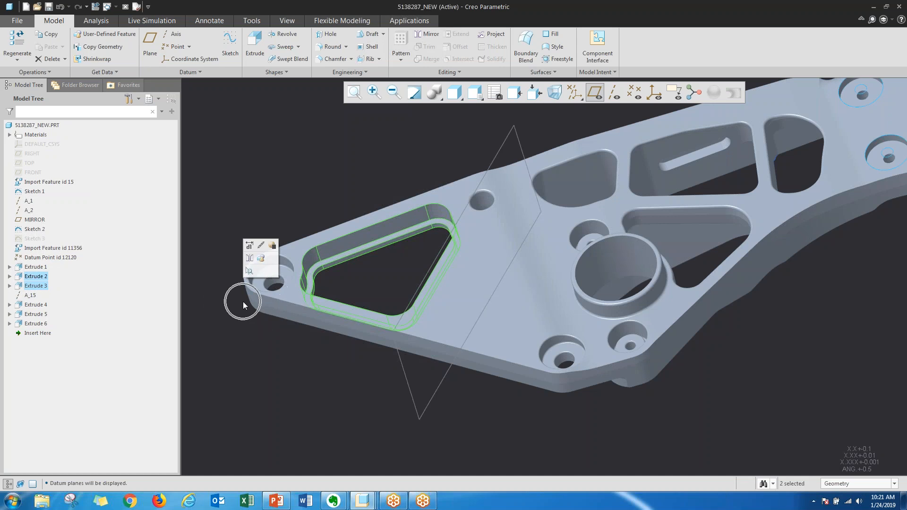
pyautogui.click(249, 258)
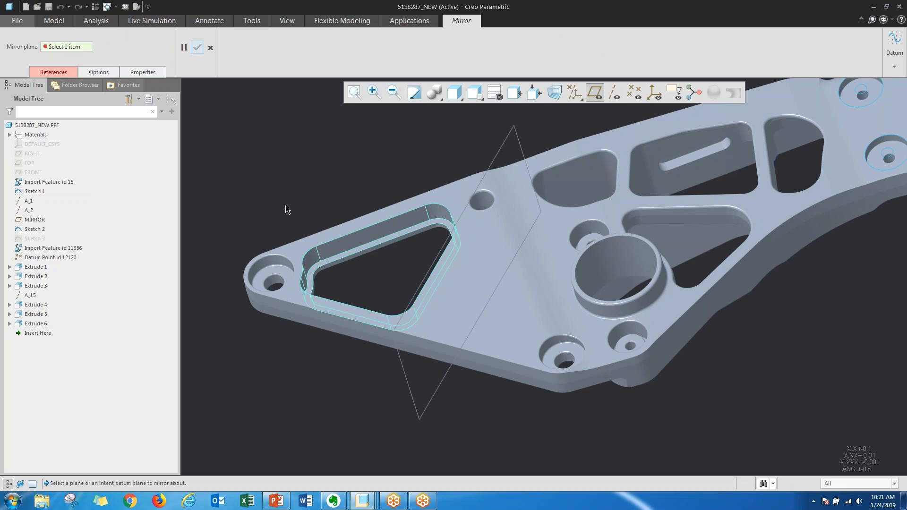
pyautogui.click(510, 140)
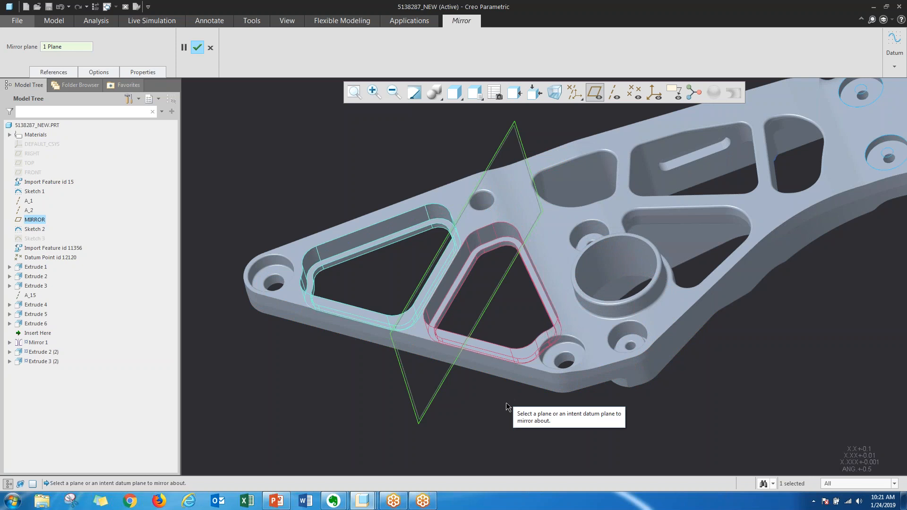
pyautogui.moveTo(472, 404); pyautogui.dragTo(479, 424, button='middle')
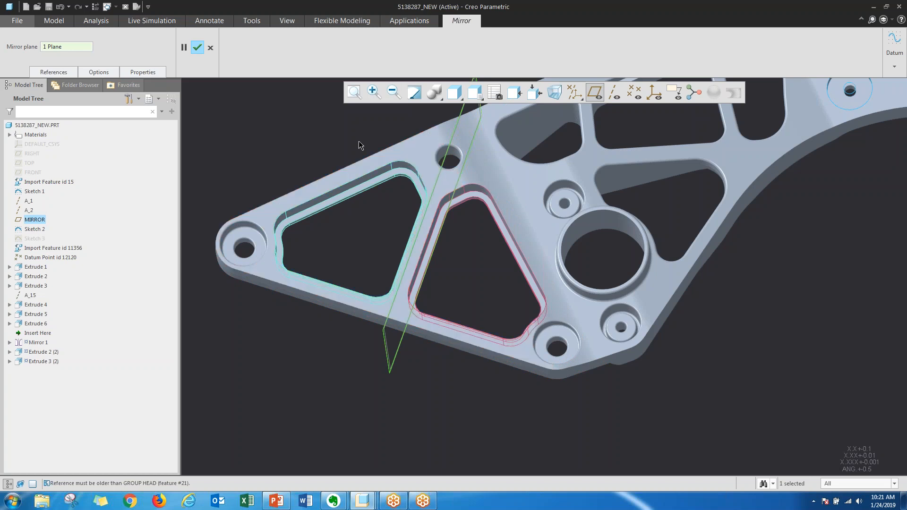
pyautogui.scroll(-2, 358, 140)
pyautogui.middleClick(489, 366)
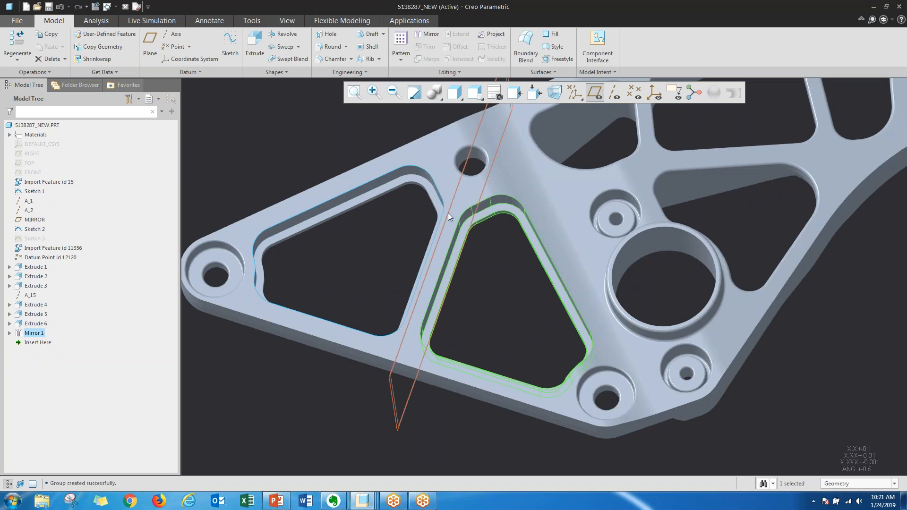
# Round the rim edge and the inner ledge edge of the original triangular pocket with a radius of 1
pyautogui.scroll(-2, 413, 195)
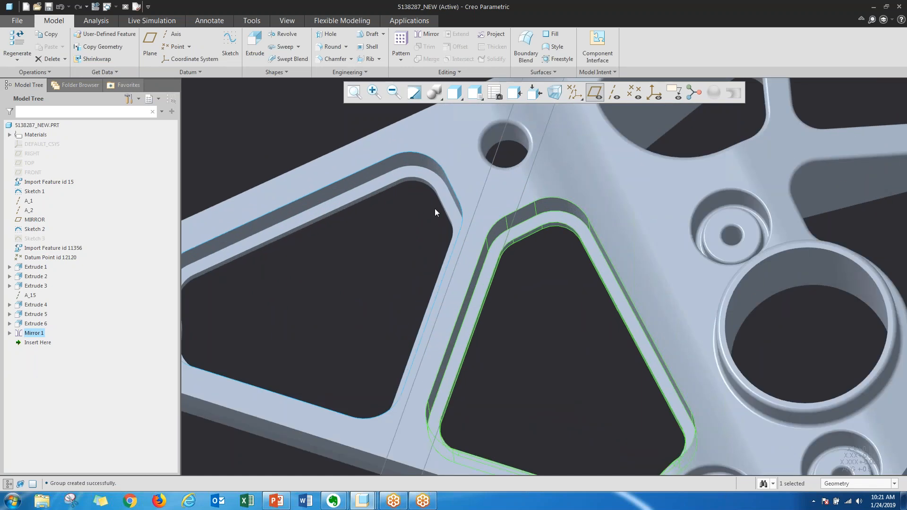
pyautogui.moveTo(450, 203); pyautogui.dragTo(429, 213, button='middle')
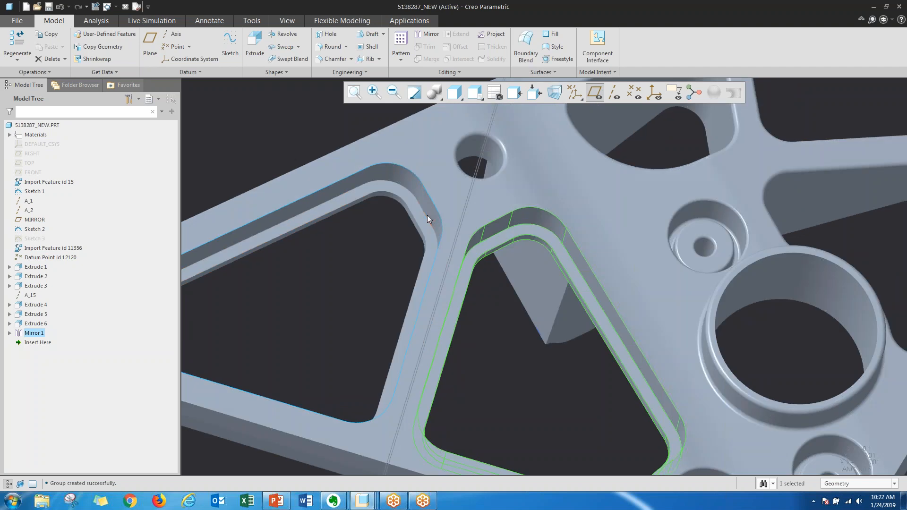
pyautogui.click(427, 215)
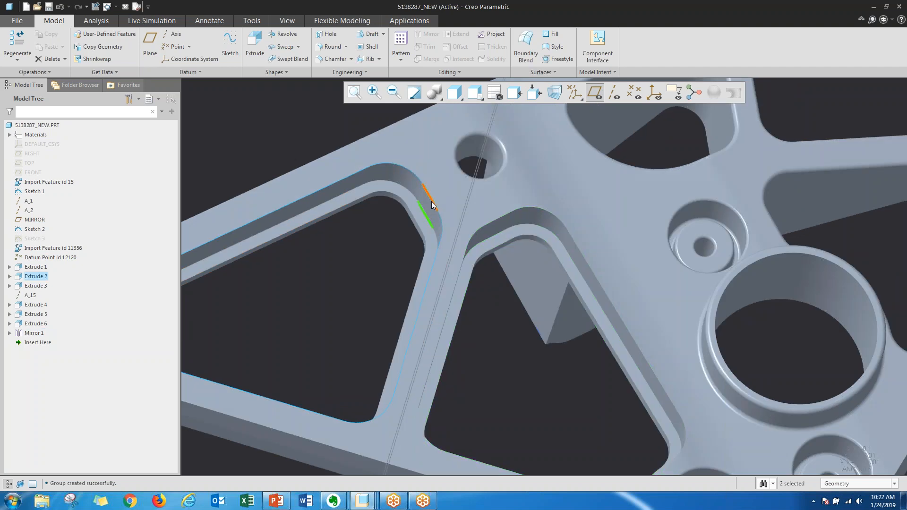
pyautogui.keyDown('ctrl'); pyautogui.click(432, 201); pyautogui.keyUp('ctrl')
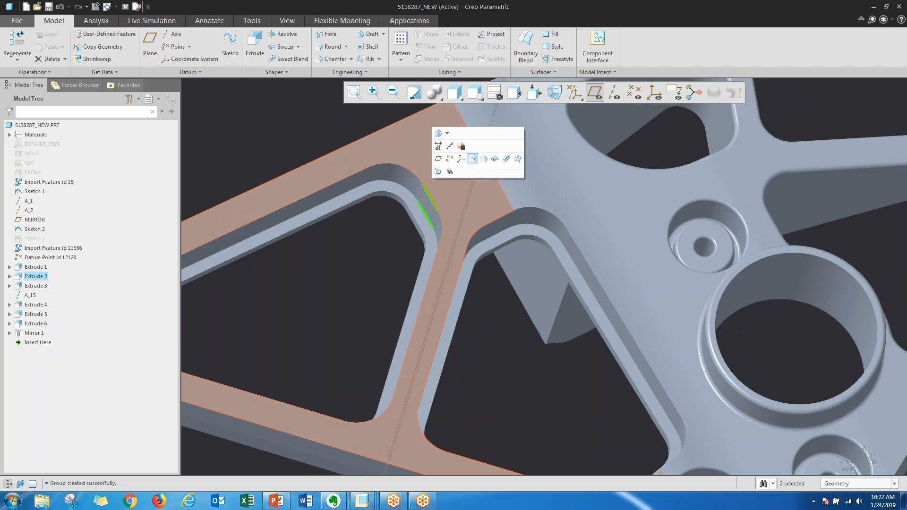
pyautogui.click(472, 159)
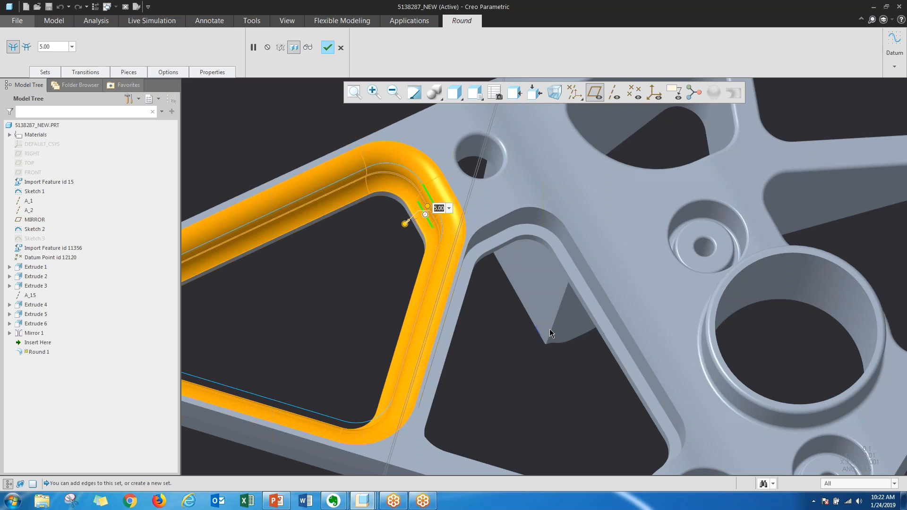
pyautogui.write('1')
pyautogui.press('Return')
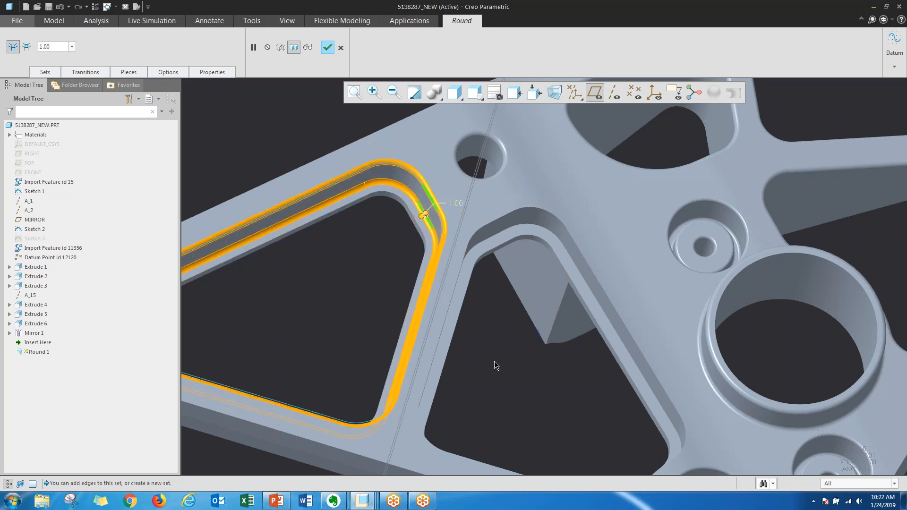
pyautogui.middleClick(474, 340)
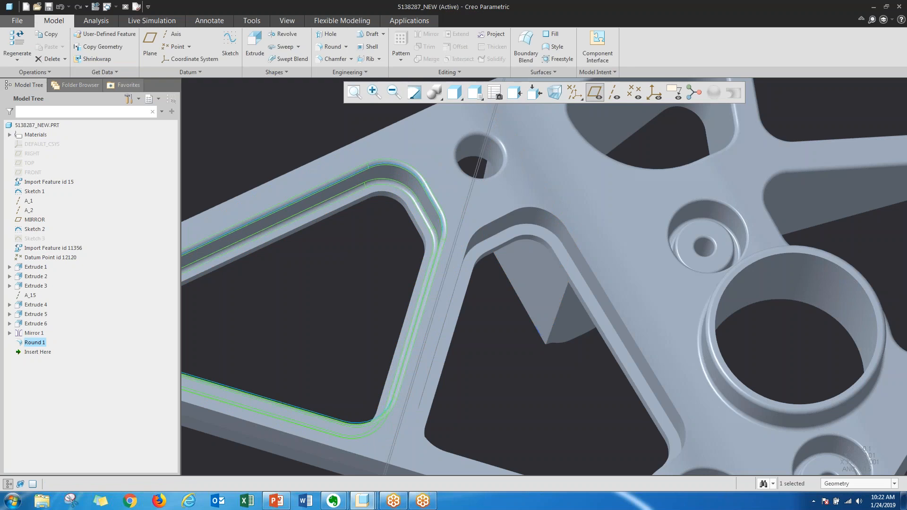
pyautogui.click(393, 275)
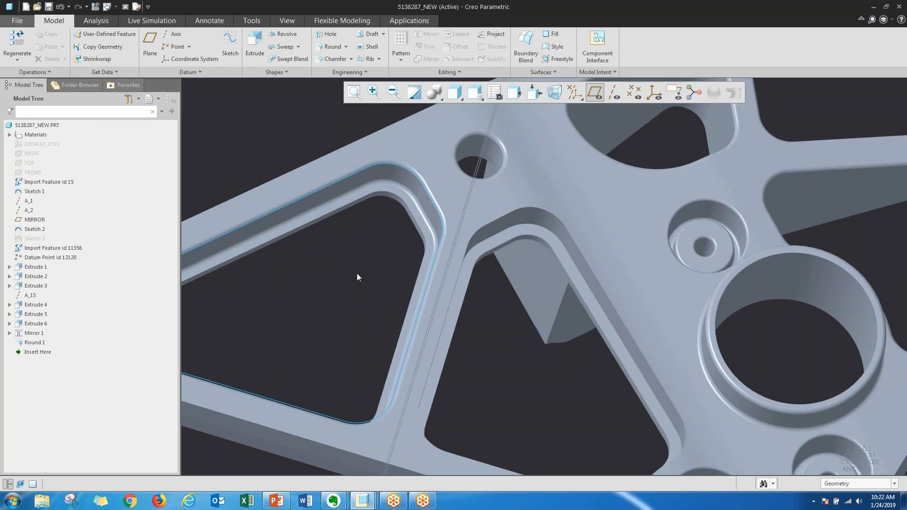
# Reorder the model's features so that Round 1 comes before Mirror 1
pyautogui.scroll(-3, 525, 302)
pyautogui.scroll(2, 510, 349)
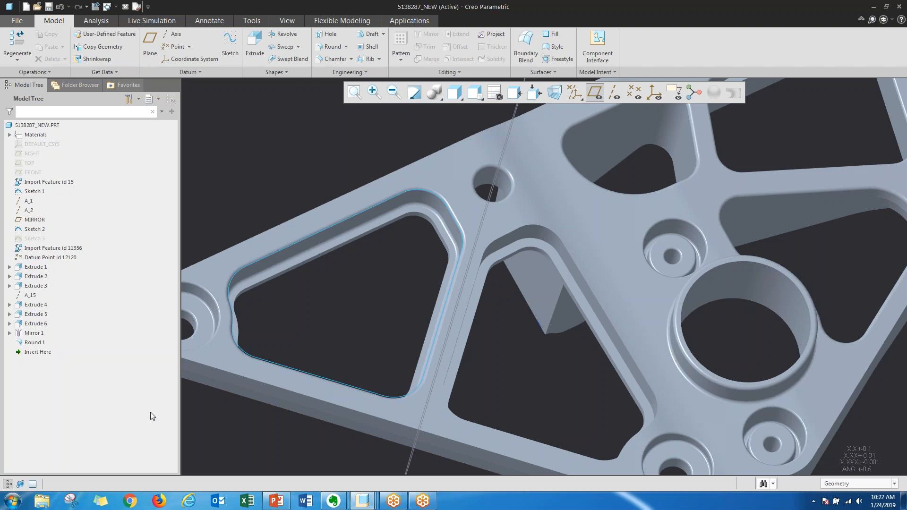
pyautogui.click(35, 344)
pyautogui.click(34, 342)
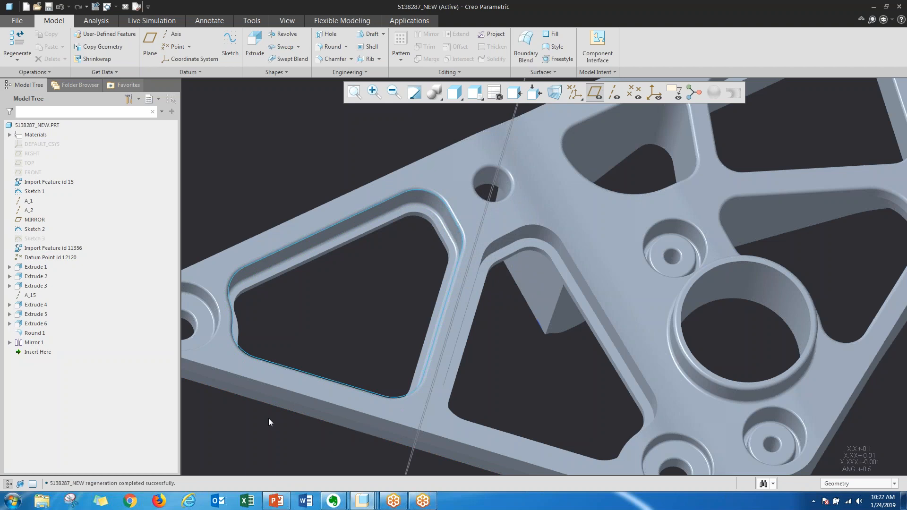
# Redefine Mirror 1 with Reapply Mirror enabled and add Round 1 to its mirrored features
pyautogui.click(32, 343)
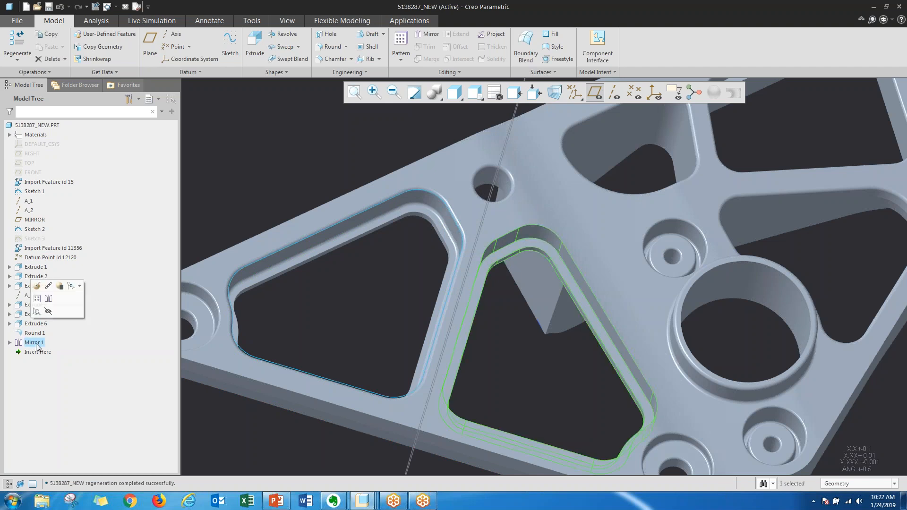
pyautogui.click(37, 286)
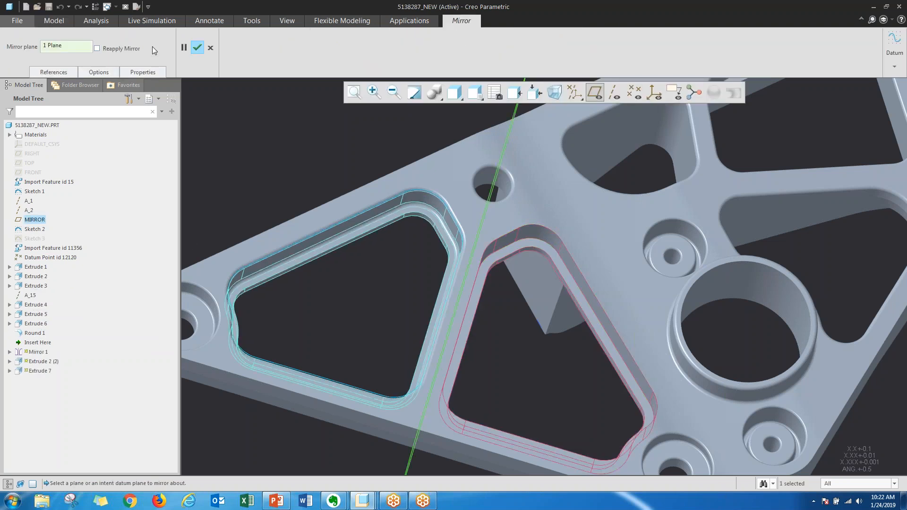
pyautogui.click(105, 49)
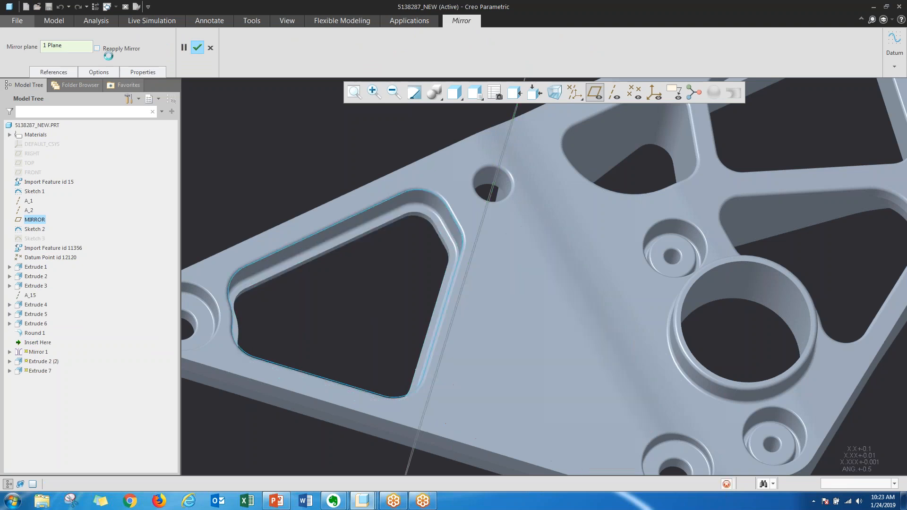
pyautogui.click(58, 73)
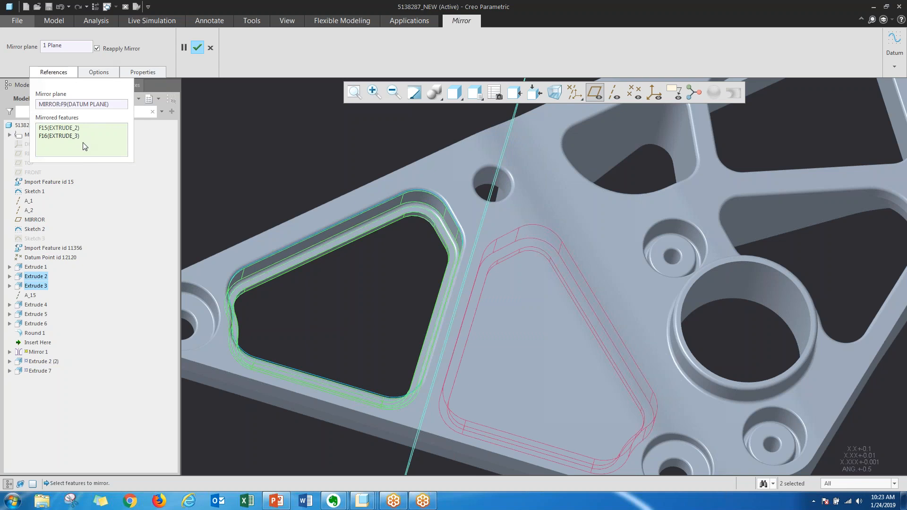
pyautogui.keyDown('ctrl'); pyautogui.click(35, 334); pyautogui.keyUp('ctrl')
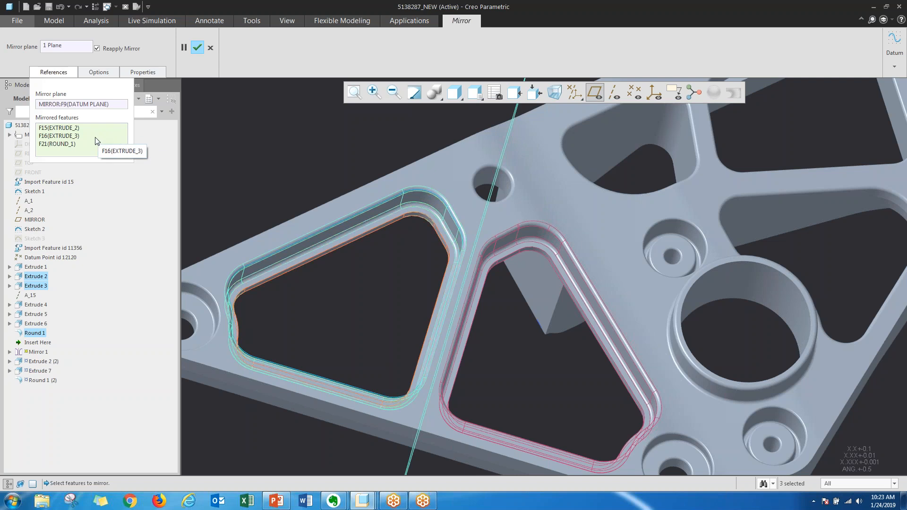
pyautogui.middleClick(242, 133)
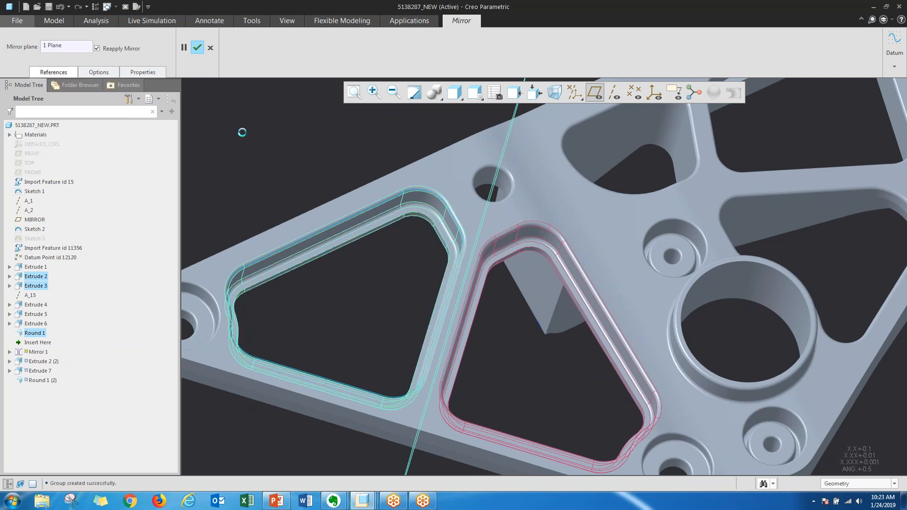
pyautogui.scroll(2, 534, 355)
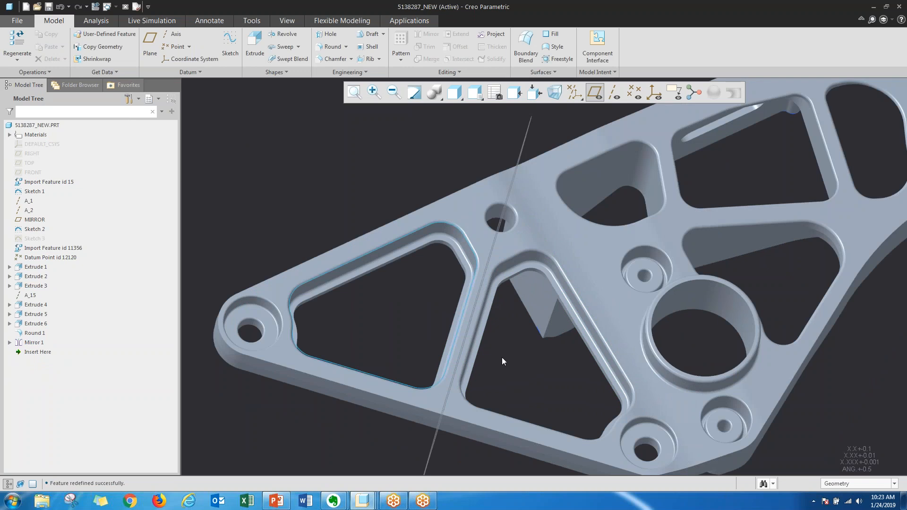
pyautogui.scroll(-4, 381, 259)
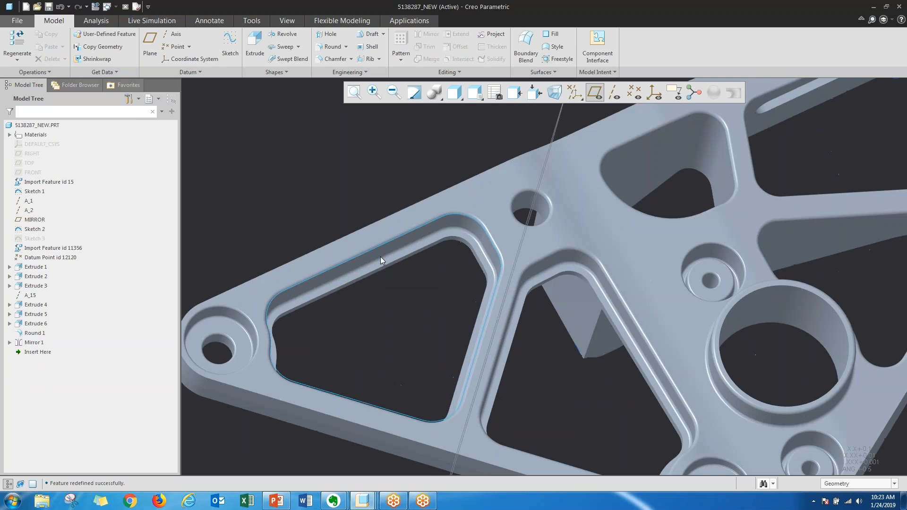
pyautogui.scroll(-3, 392, 262)
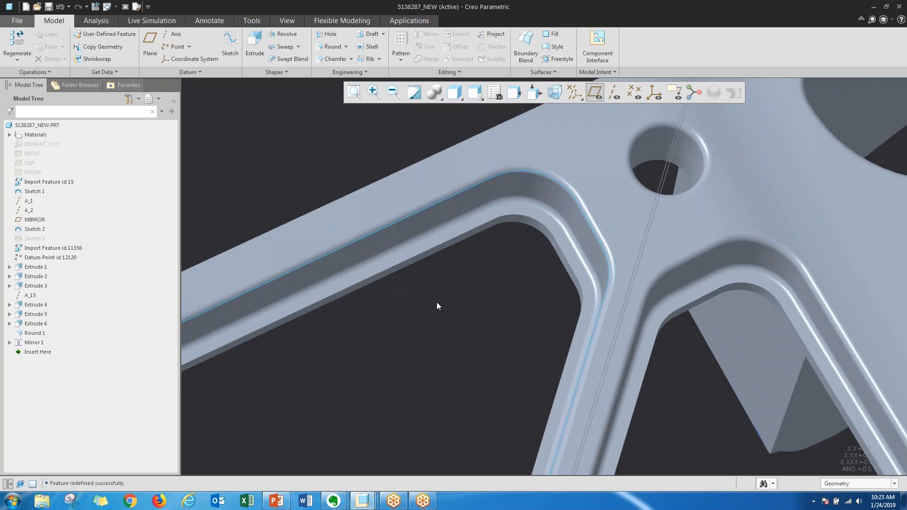
pyautogui.scroll(3, 477, 293)
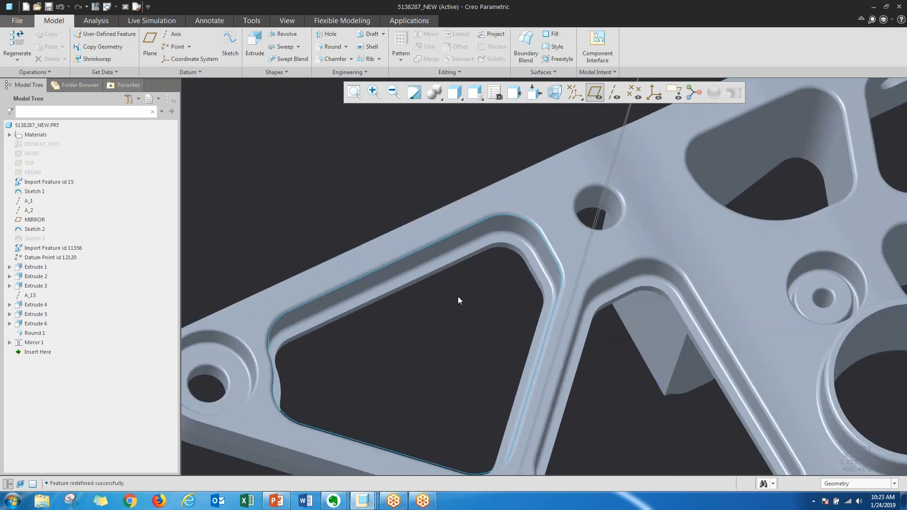
pyautogui.scroll(-1, 452, 308)
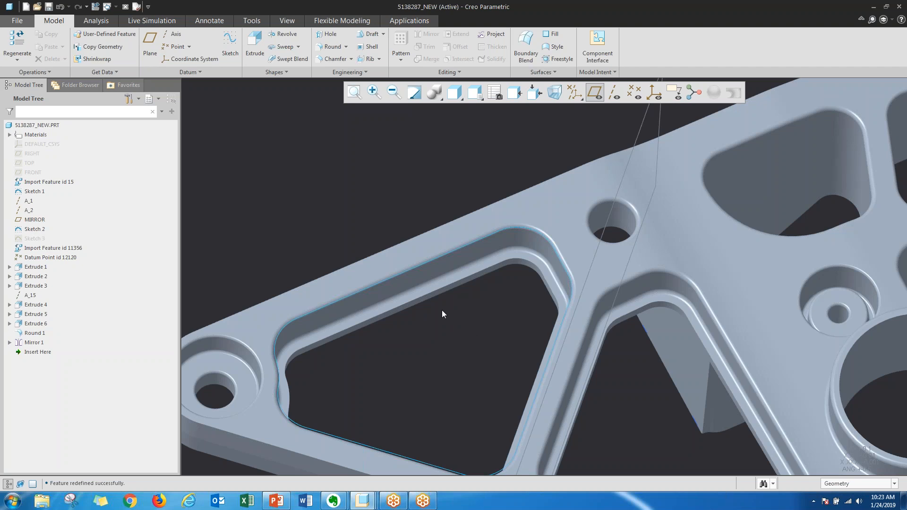
# Draft the original triangular pocket's upper side walls by 1 degree, using the bracket's flat top face as the draft hinge
pyautogui.click(420, 278)
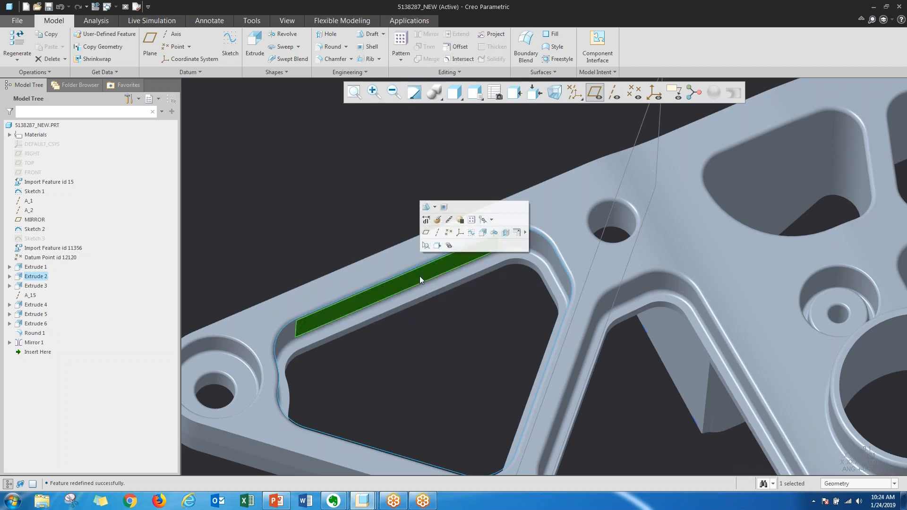
pyautogui.click(426, 207)
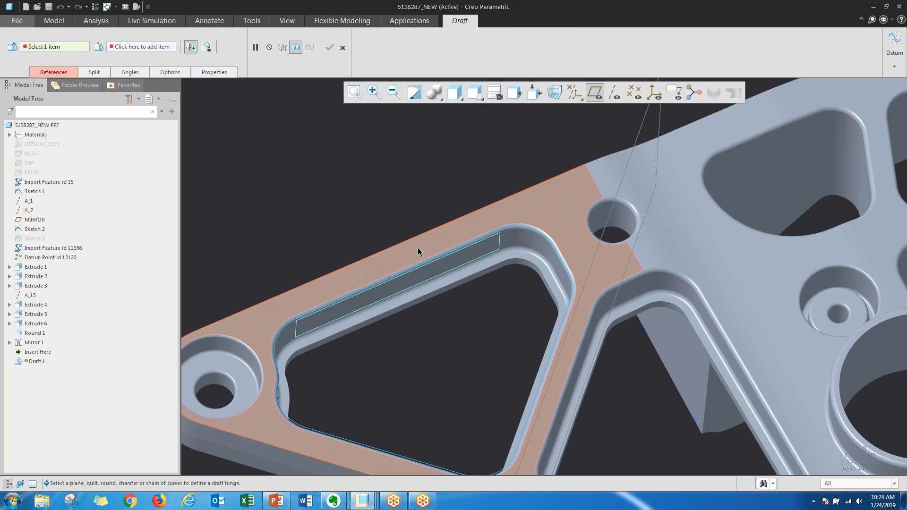
pyautogui.click(389, 259)
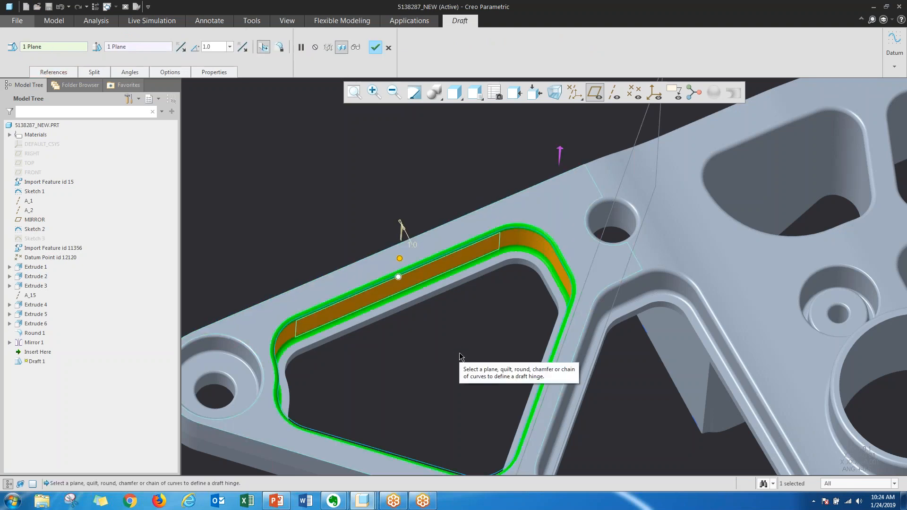
pyautogui.moveTo(443, 326); pyautogui.dragTo(442, 310, button='middle')
pyautogui.moveTo(397, 275); pyautogui.dragTo(396, 278)
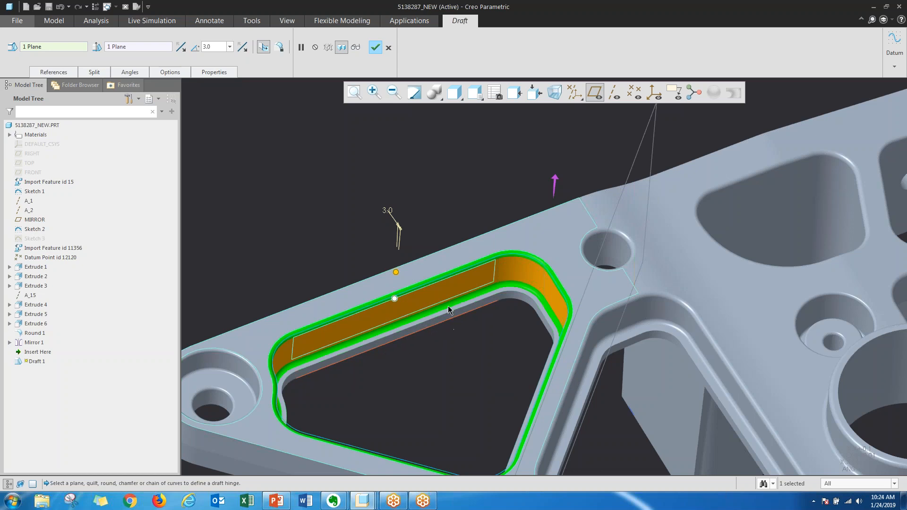
pyautogui.moveTo(394, 272); pyautogui.dragTo(394, 269)
pyautogui.doubleClick(392, 214)
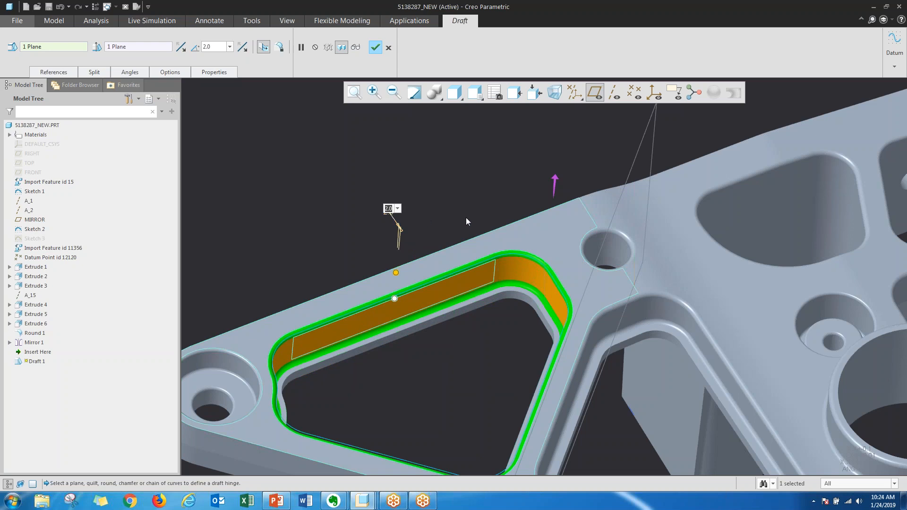
pyautogui.write('1')
pyautogui.press('Return')
pyautogui.middleClick(449, 391)
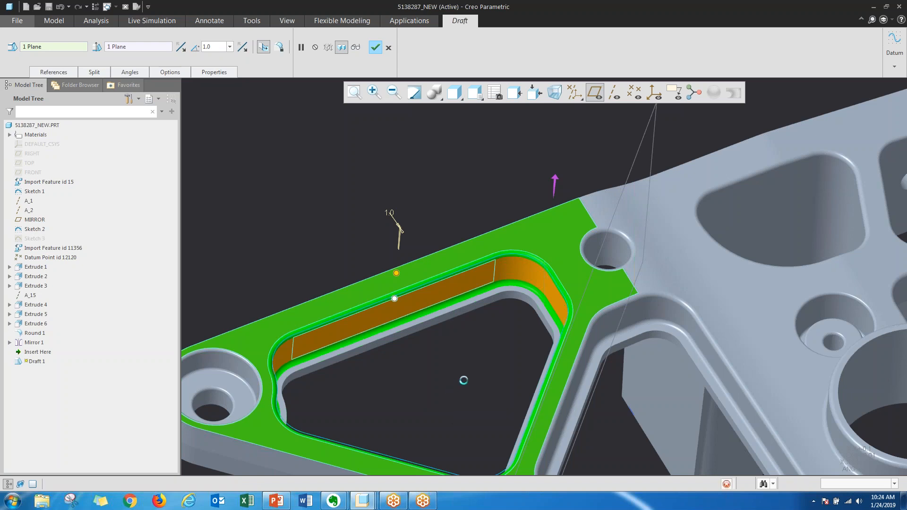
pyautogui.scroll(-2, 435, 309)
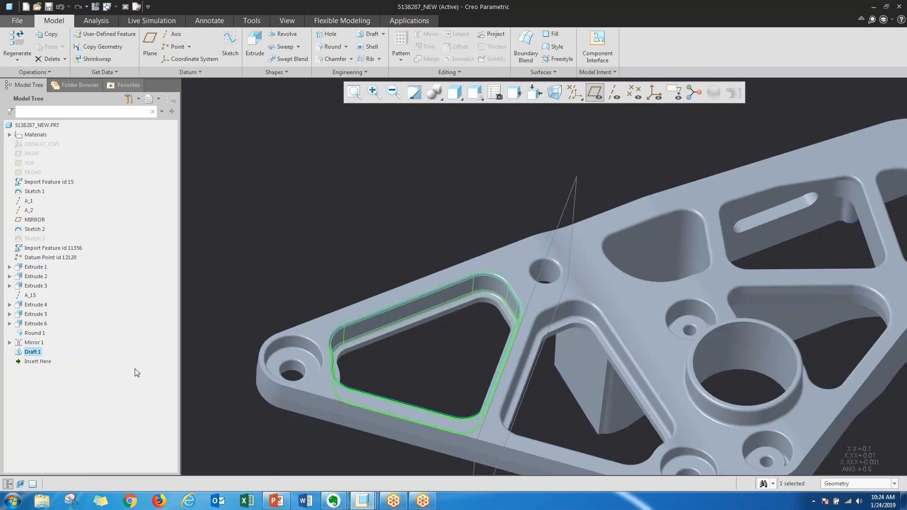
# Reorder Draft 1 before Mirror 1 and redefine Mirror 1 with Reapply Mirror enabled and Draft 1 among its mirrored features
pyautogui.moveTo(33, 355); pyautogui.dragTo(31, 339)
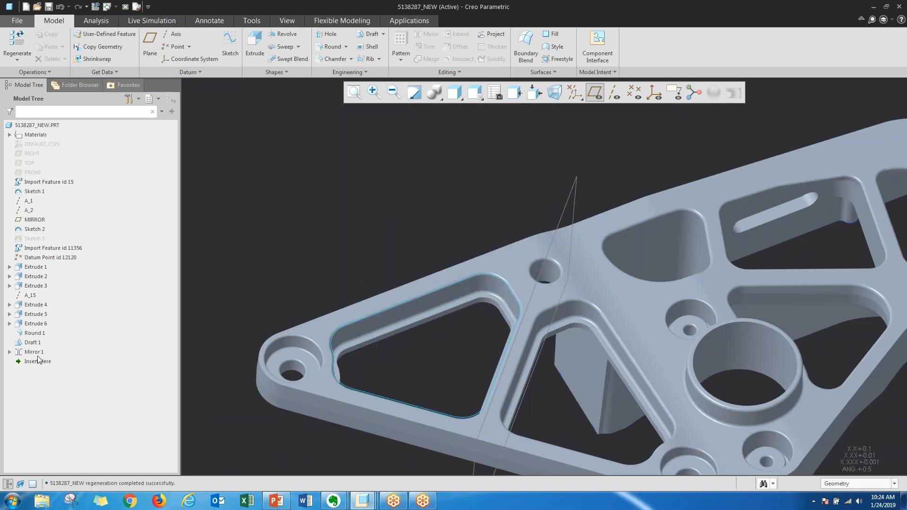
pyautogui.click(33, 354)
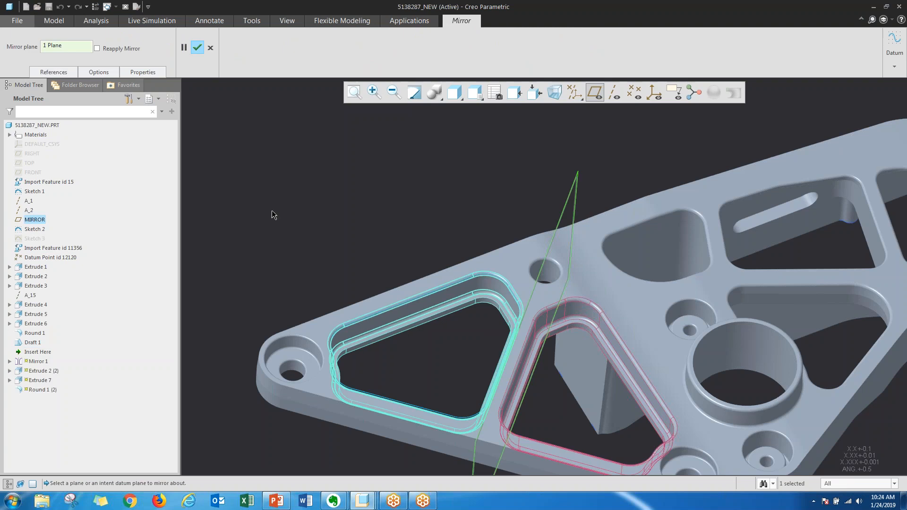
pyautogui.click(97, 48)
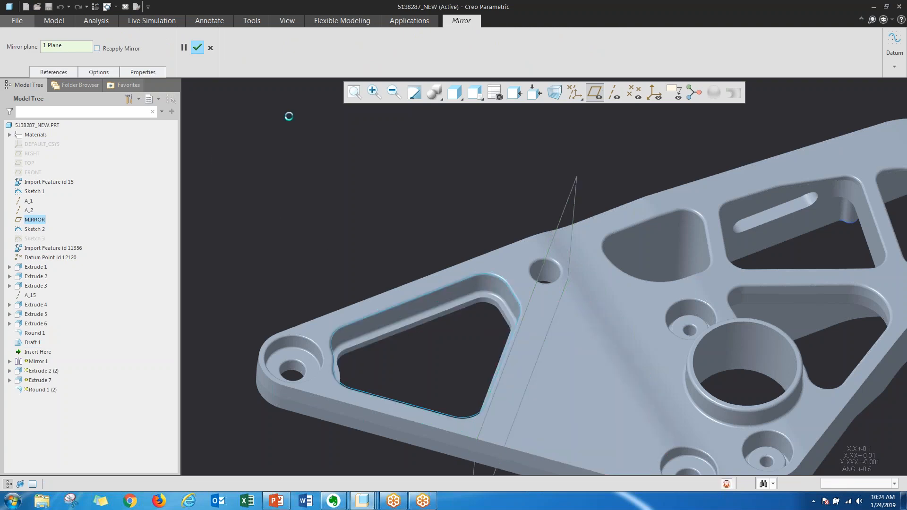
pyautogui.click(52, 73)
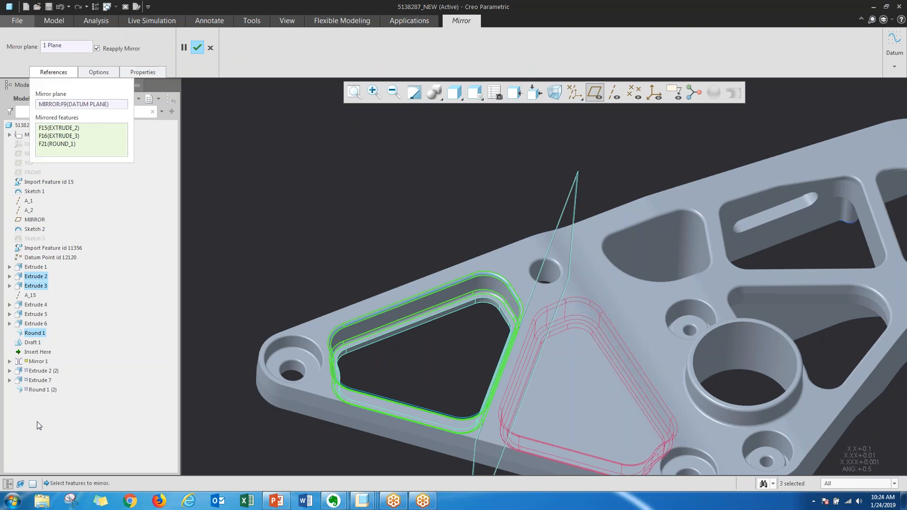
pyautogui.keyDown('ctrl'); pyautogui.click(33, 342); pyautogui.keyUp('ctrl')
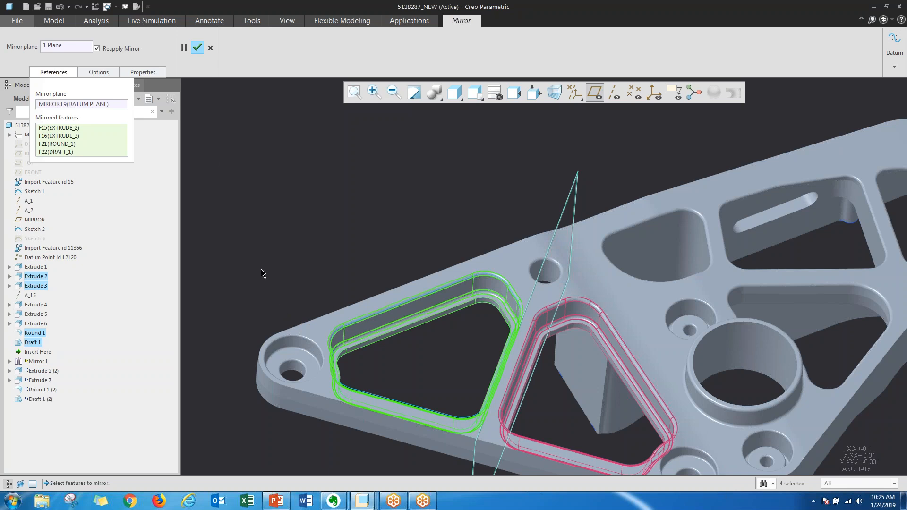
pyautogui.click(197, 47)
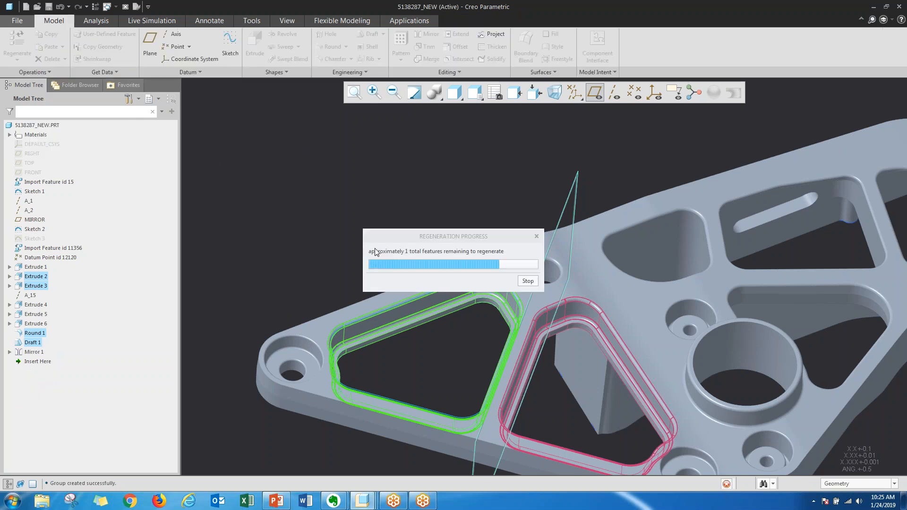
# Turn off the datum plane display and switch to the SNOWMOBILE_INDY_800 assembly to examine the bracket in place
pyautogui.click(595, 93)
pyautogui.scroll(2, 366, 205)
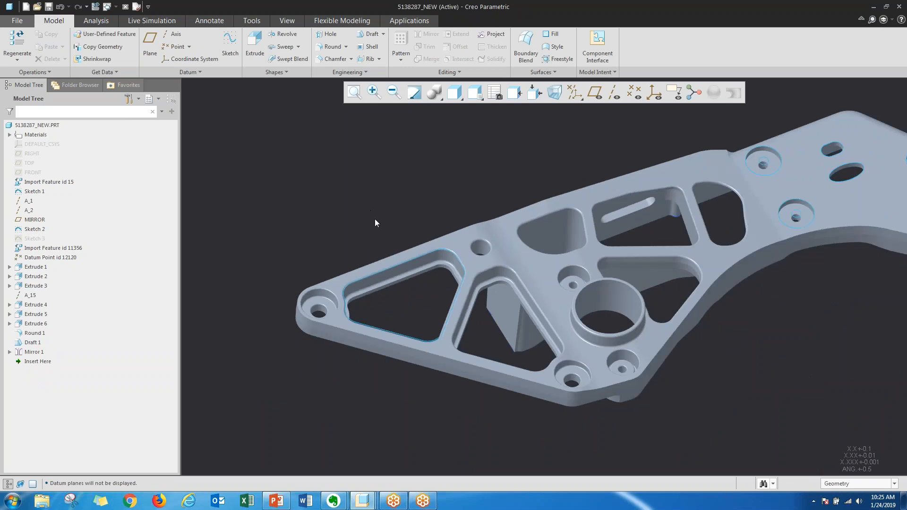
pyautogui.click(115, 7)
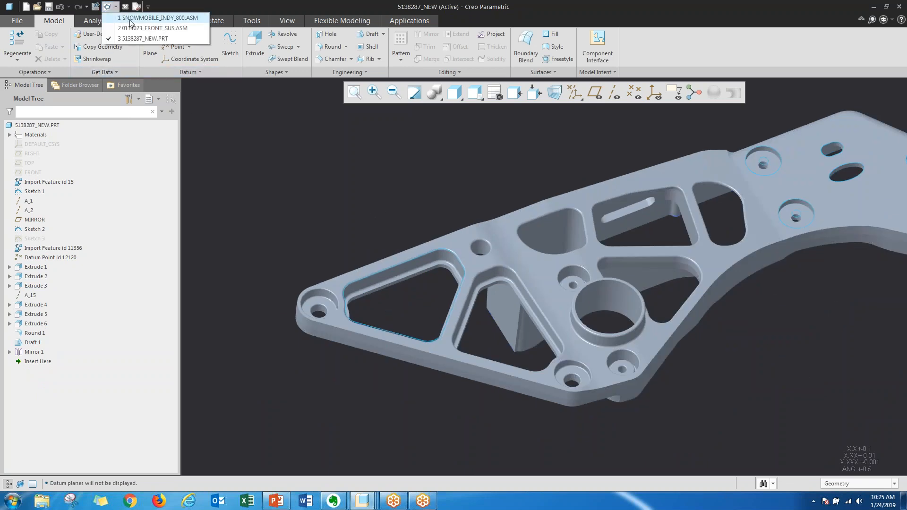
pyautogui.click(132, 18)
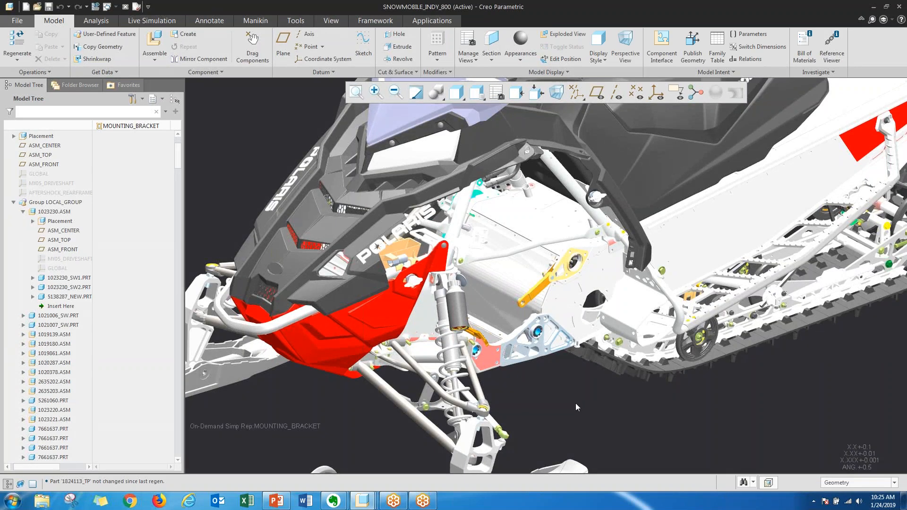
pyautogui.scroll(5, 538, 359)
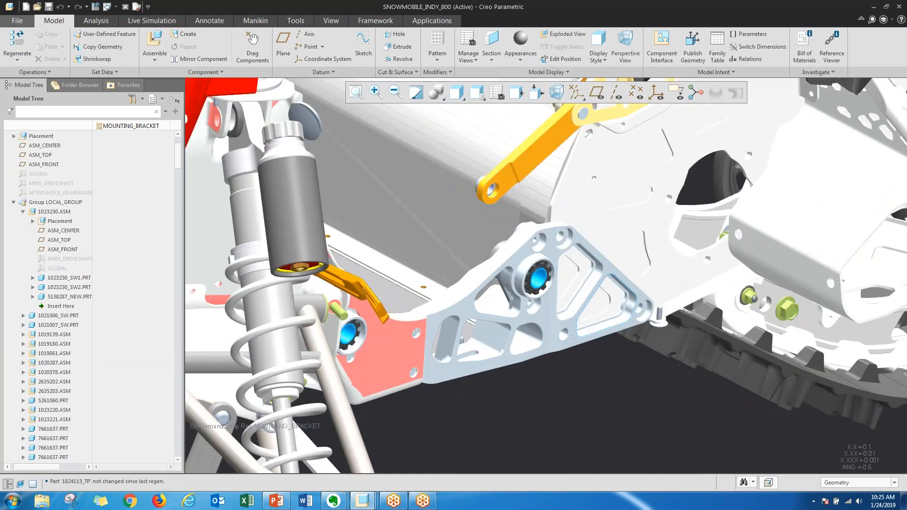
pyautogui.scroll(-1, 529, 352)
pyautogui.scroll(-2, 540, 340)
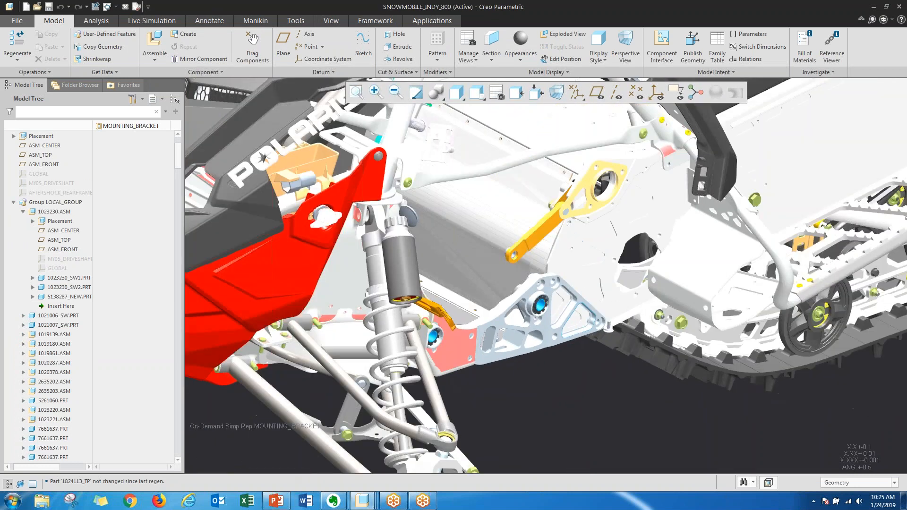
pyautogui.scroll(-2, 543, 329)
pyautogui.scroll(-3, 540, 342)
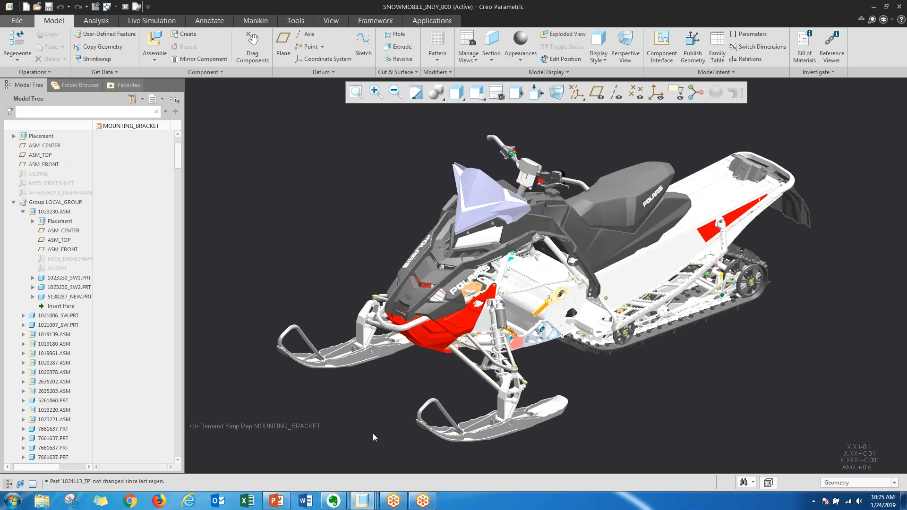
# Show the Design Exploration slide in PowerPoint and switch back to Creo Parametric with the SPACE_PILOT assembly
pyautogui.click(276, 501)
pyautogui.scroll(-1, 796, 350)
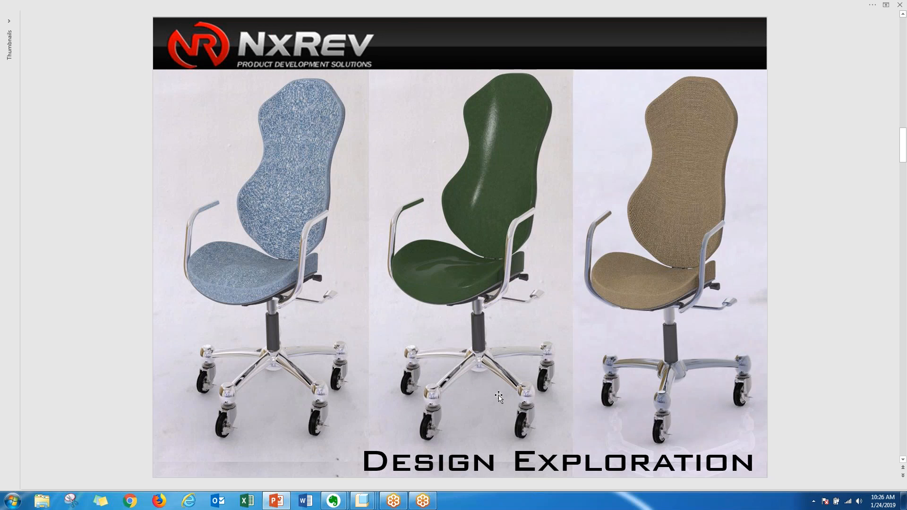
pyautogui.click(361, 500)
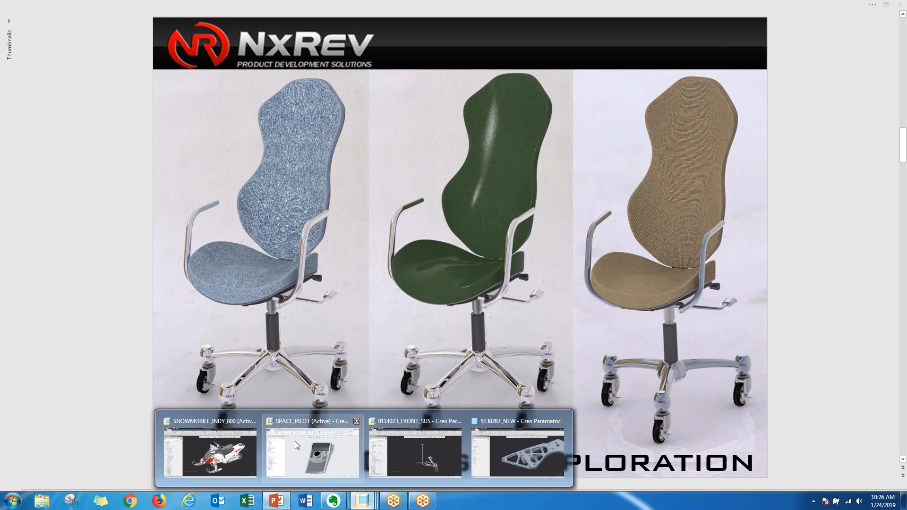
pyautogui.click(302, 465)
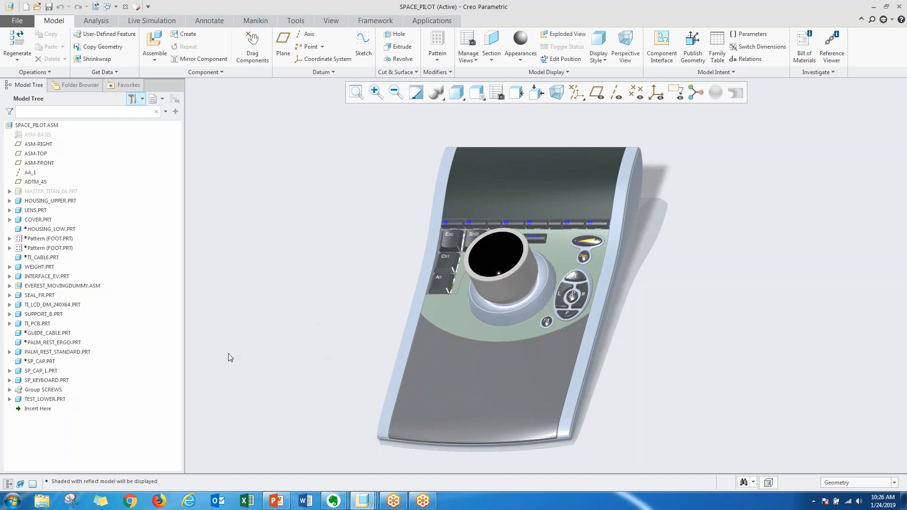
# Start a Design Exploration session named SPACE_PILOT_DESIGN for the assembly
pyautogui.click(24, 25)
pyautogui.moveTo(45, 197)
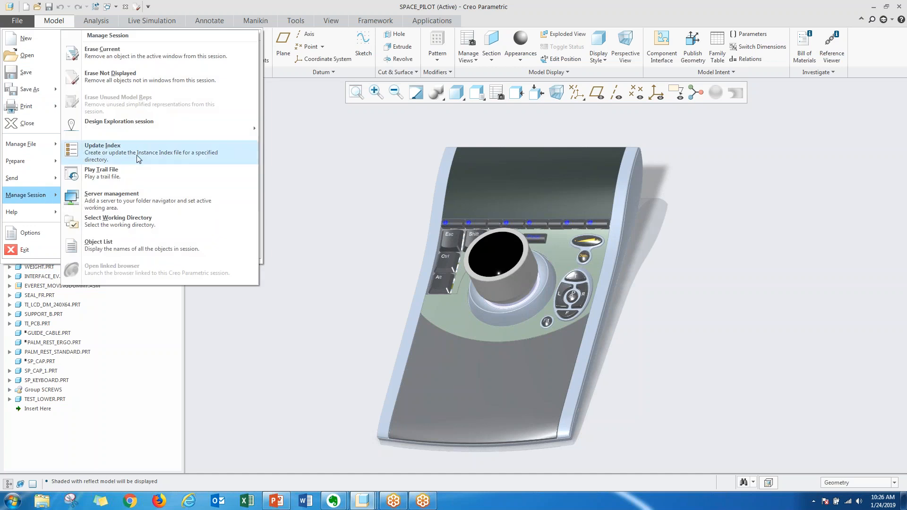
pyautogui.moveTo(144, 127)
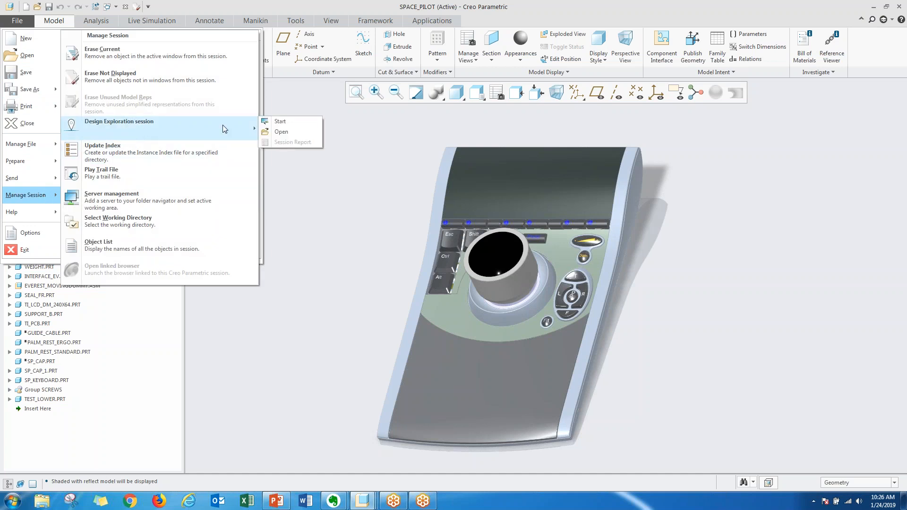
pyautogui.click(289, 123)
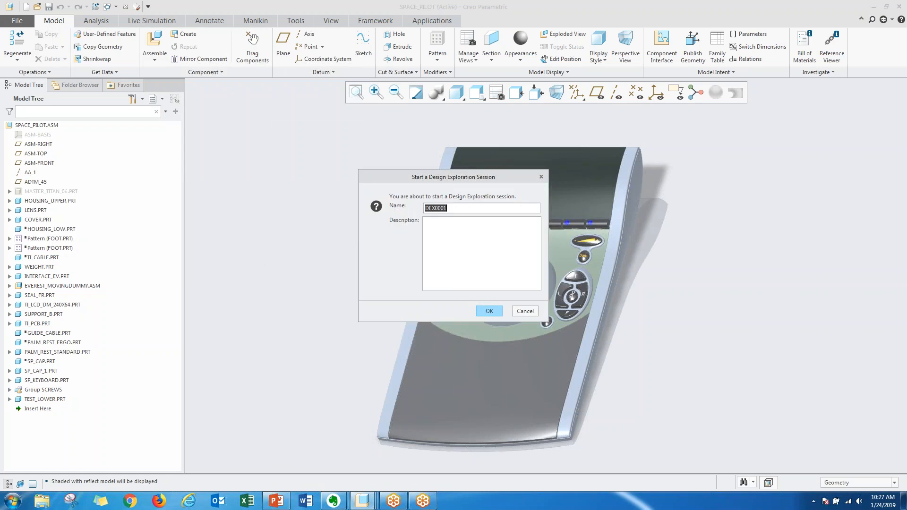
pyautogui.write('SPACE_PILOT_DESIGN')
pyautogui.click(488, 310)
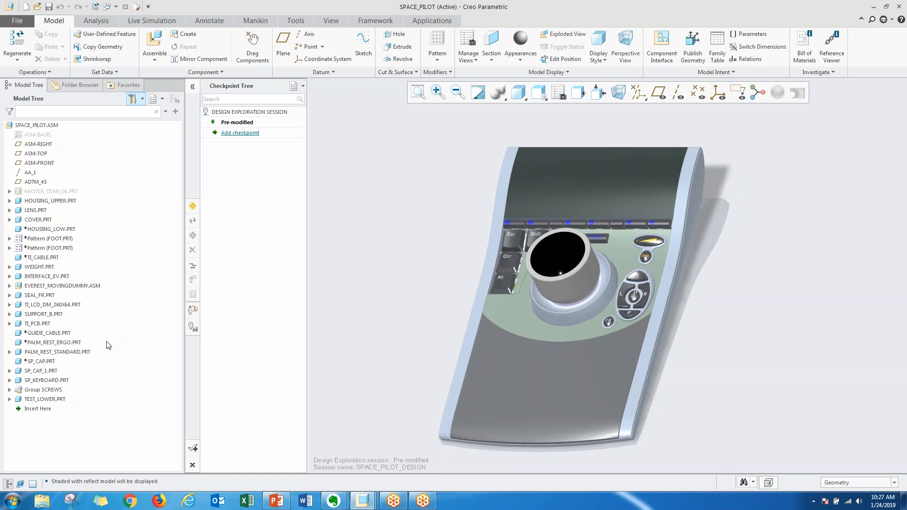
# Swap the controller cap by suppressing SP_CAP_1.PRT and resuming SP_CAP.PRT
pyautogui.click(49, 362)
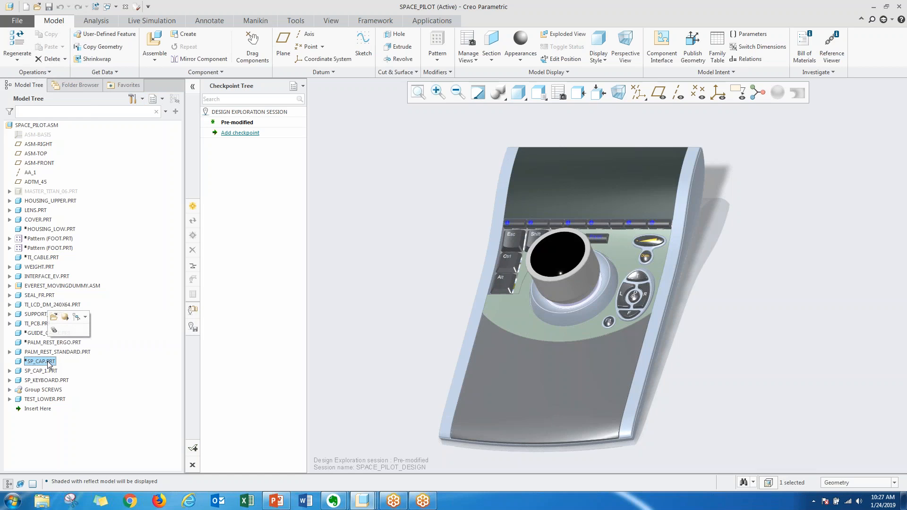
pyautogui.click(46, 373)
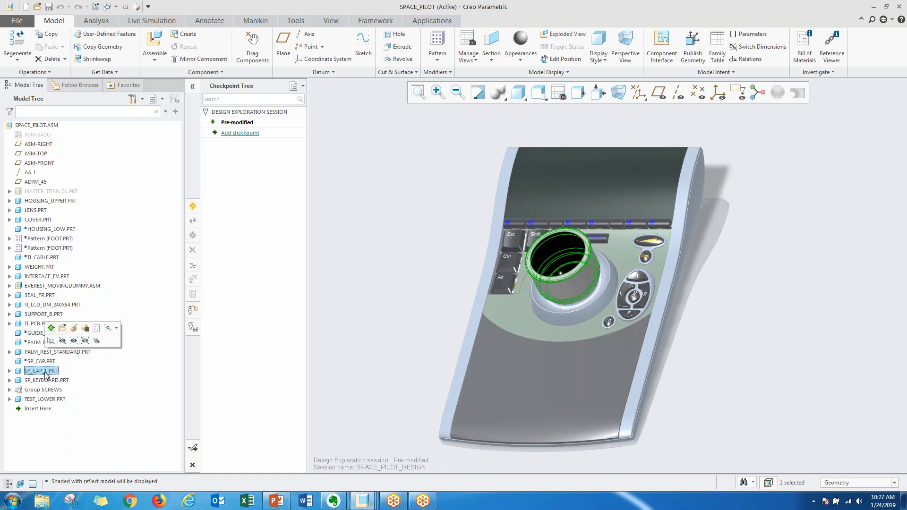
pyautogui.click(85, 328)
pyautogui.click(431, 261)
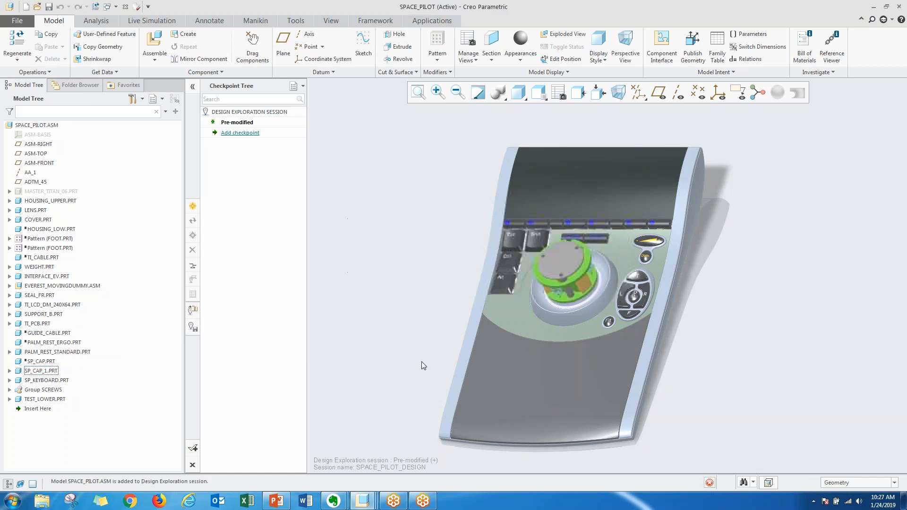
pyautogui.click(35, 361)
pyautogui.click(57, 320)
pyautogui.click(449, 280)
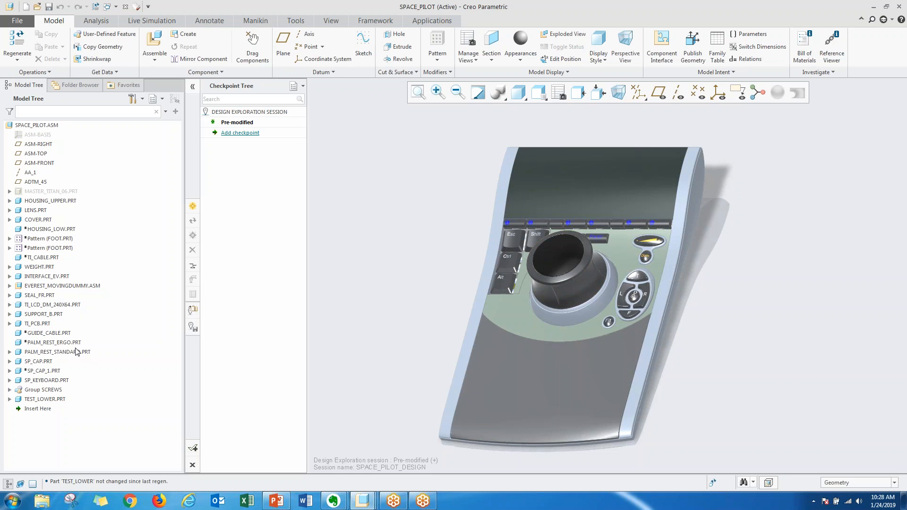
# Swap the palm rest by suppressing PALM_REST_STANDARD.PRT and resuming PALM_REST_ERGO.PRT
pyautogui.click(71, 353)
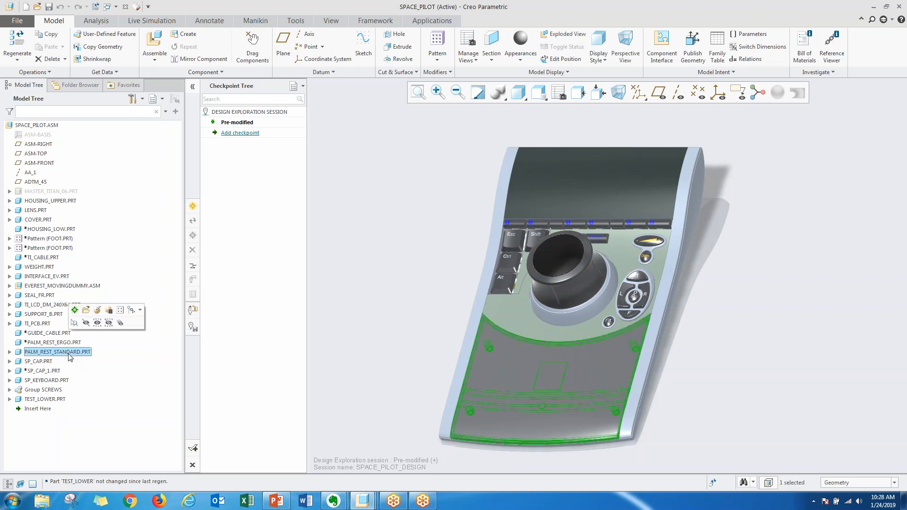
pyautogui.click(109, 311)
pyautogui.press('Return')
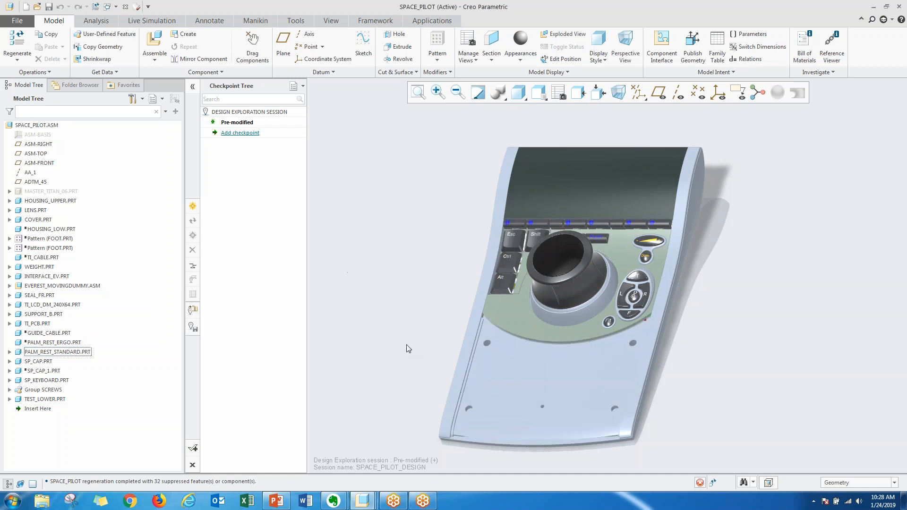
pyautogui.click(53, 343)
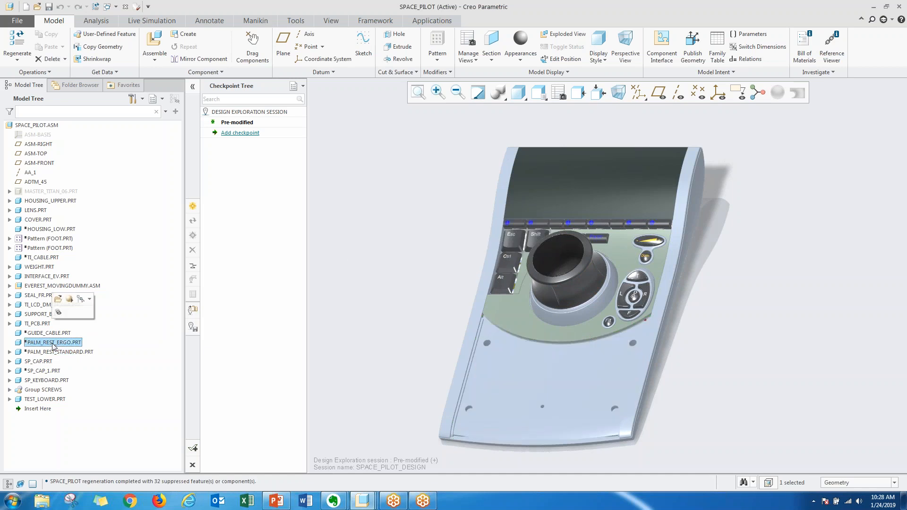
pyautogui.click(70, 301)
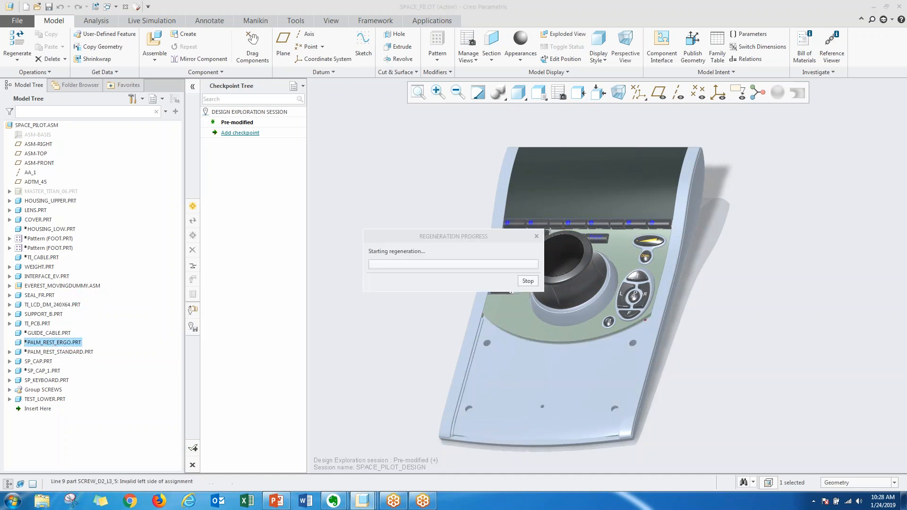
pyautogui.moveTo(567, 376); pyautogui.dragTo(472, 328, button='middle')
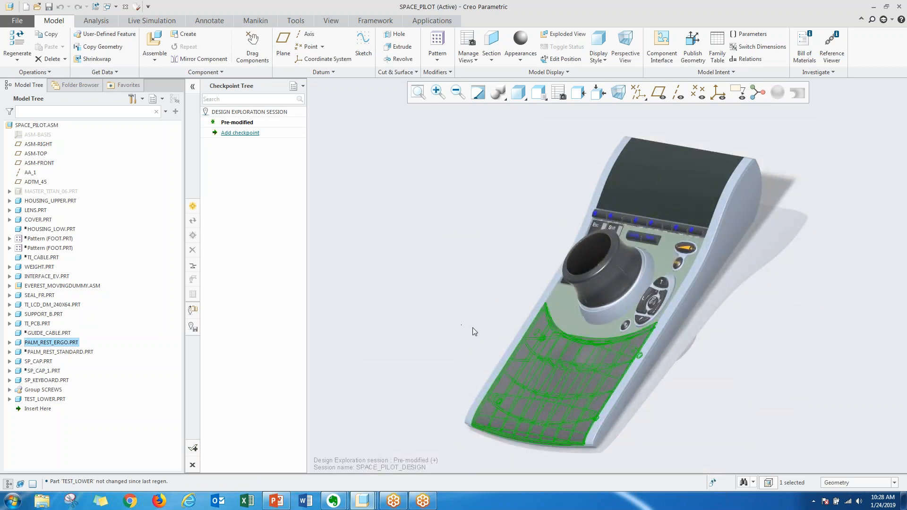
# Add a checkpoint named ERGO to the Design Exploration session for the ergonomic palm rest variant
pyautogui.click(474, 331)
pyautogui.moveTo(585, 375); pyautogui.dragTo(570, 361, button='middle')
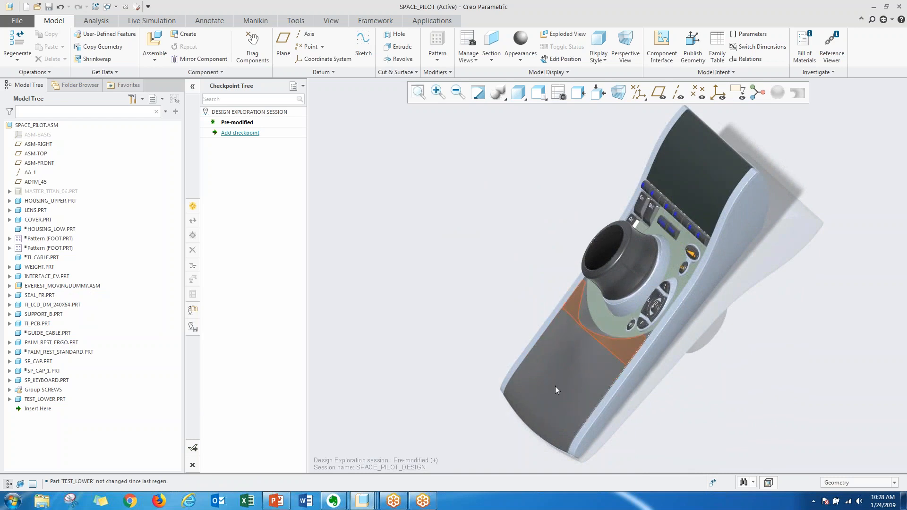
pyautogui.moveTo(604, 363)
pyautogui.mouseDown(button='middle')
pyautogui.moveTo(515, 312)
pyautogui.moveTo(500, 315)
pyautogui.mouseUp(button='middle')
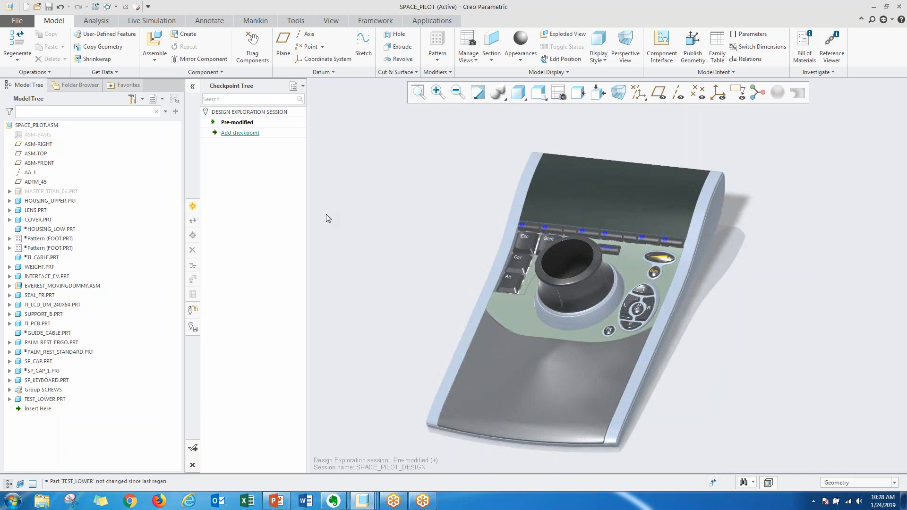
pyautogui.click(241, 133)
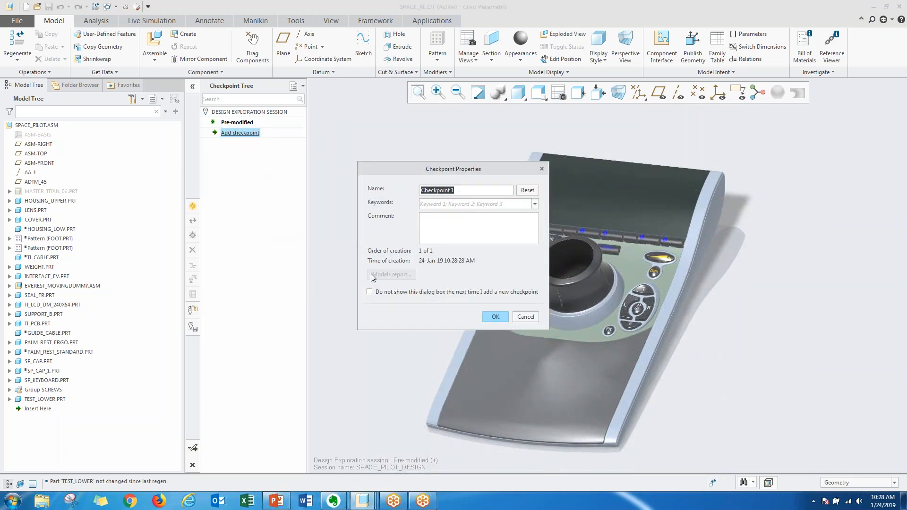
pyautogui.write('ERGO')
pyautogui.click(495, 318)
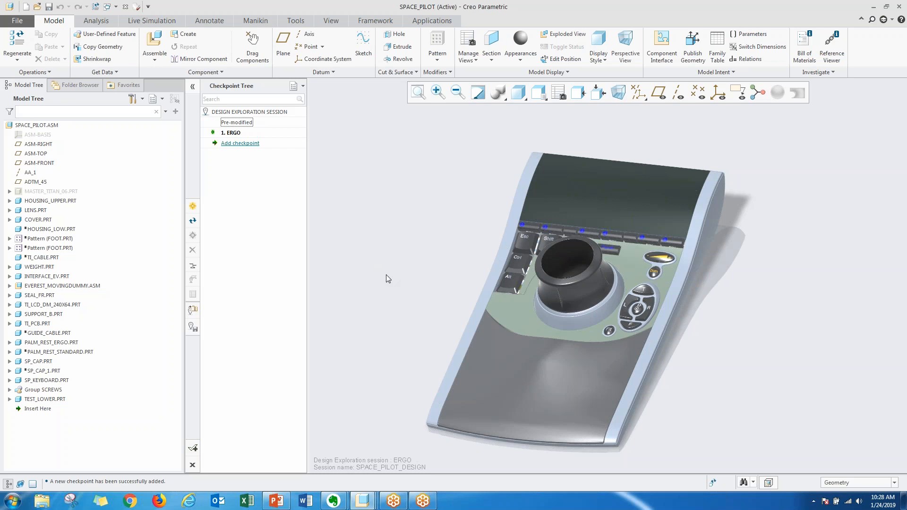
# Activate the Pre-modified checkpoint to compare the original design, and return to the ERGO checkpoint
pyautogui.doubleClick(237, 124)
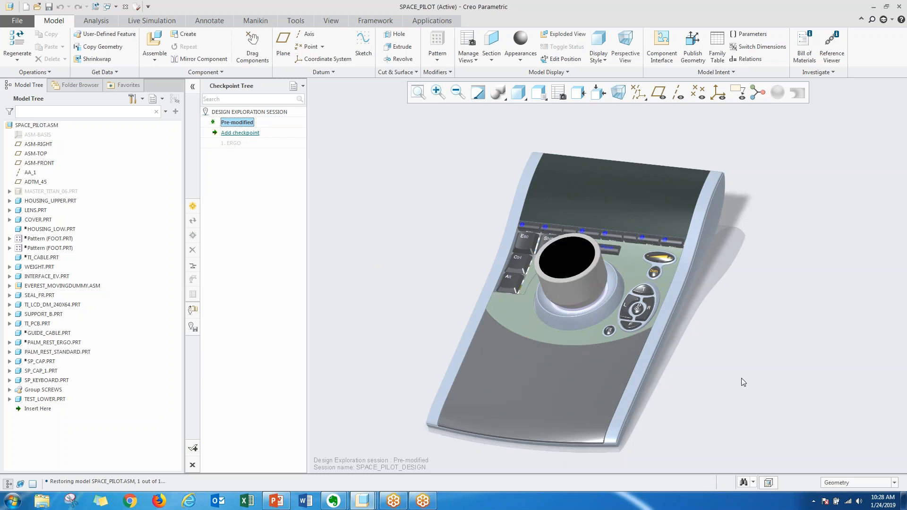
pyautogui.click(236, 144)
pyautogui.click(231, 143)
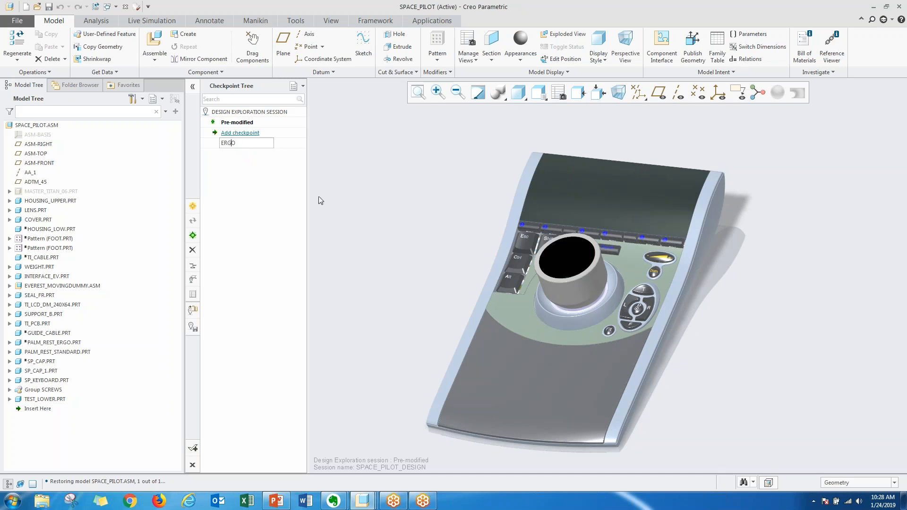
pyautogui.press('Return')
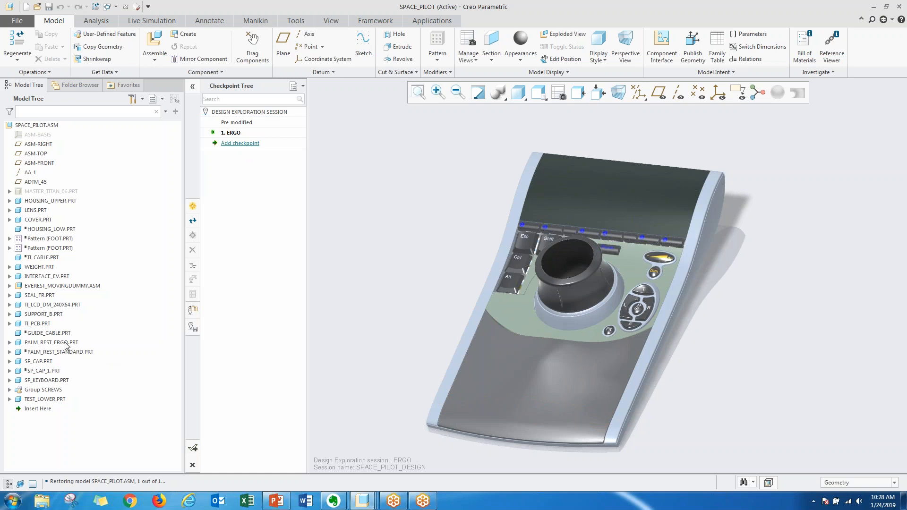
# Swap the palm rest by suppressing PALM_REST_ERGO.PRT and resuming PALM_REST_STANDARD.PRT
pyautogui.click(64, 341)
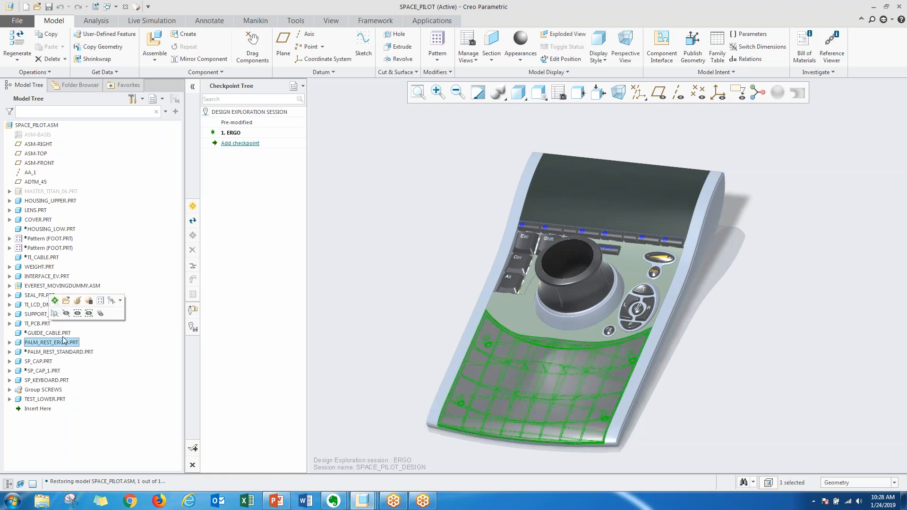
pyautogui.click(89, 300)
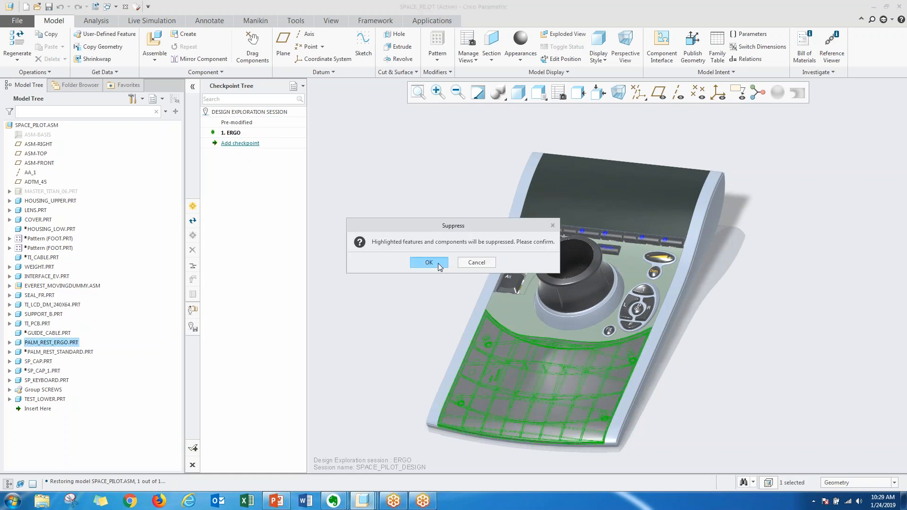
pyautogui.click(429, 263)
pyautogui.click(61, 352)
pyautogui.click(81, 308)
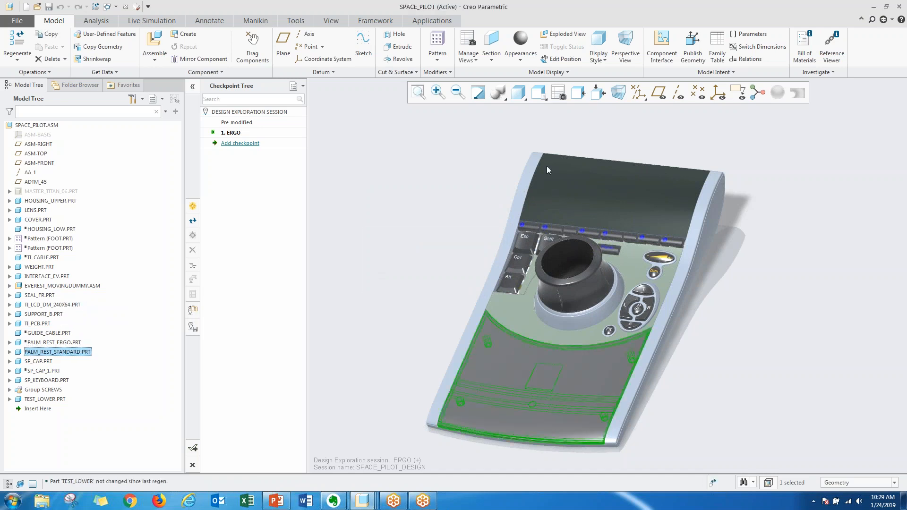
# Add a checkpoint named STANDARD for the standard palm rest variant
pyautogui.click(240, 143)
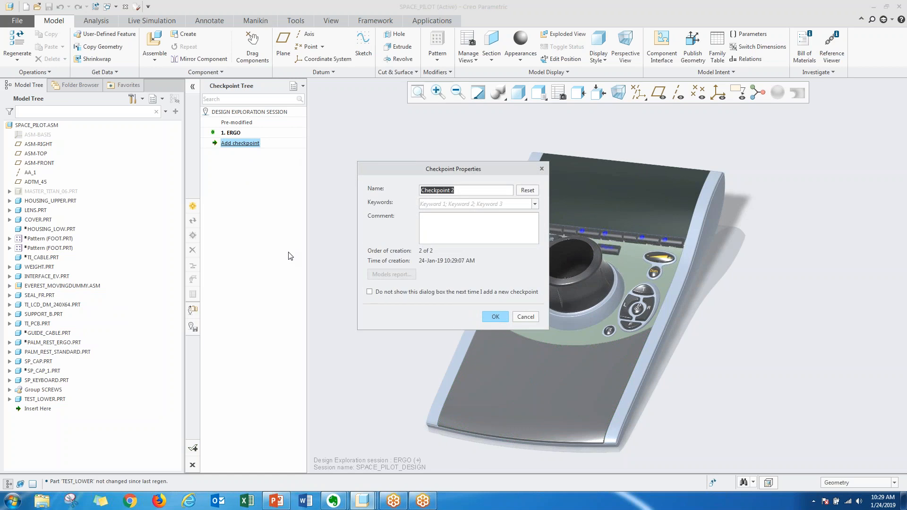
pyautogui.write('STANDARD')
pyautogui.click(502, 316)
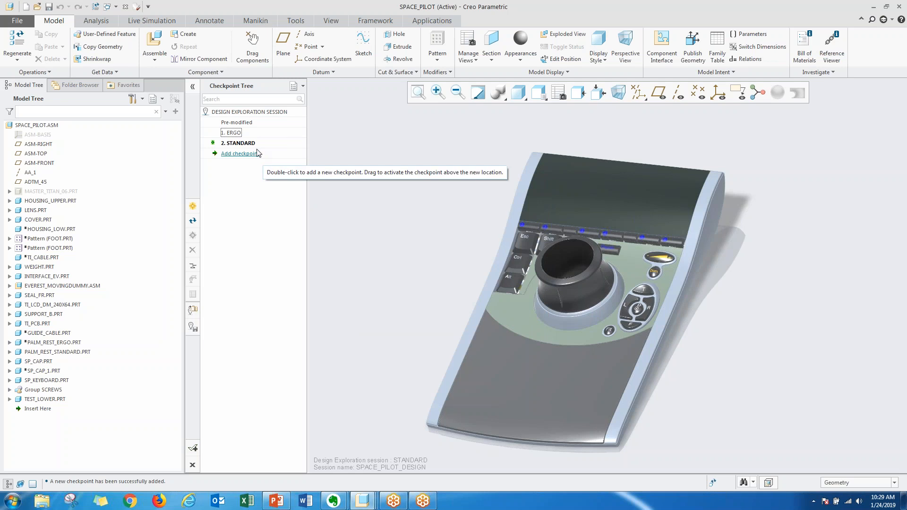
# Make ERGO the active checkpoint in place of STANDARD
pyautogui.moveTo(258, 153); pyautogui.dragTo(234, 156)
pyautogui.moveTo(557, 375)
pyautogui.mouseDown(button='middle')
pyautogui.moveTo(590, 364)
pyautogui.moveTo(586, 370)
pyautogui.mouseUp(button='middle')
pyautogui.click(238, 133)
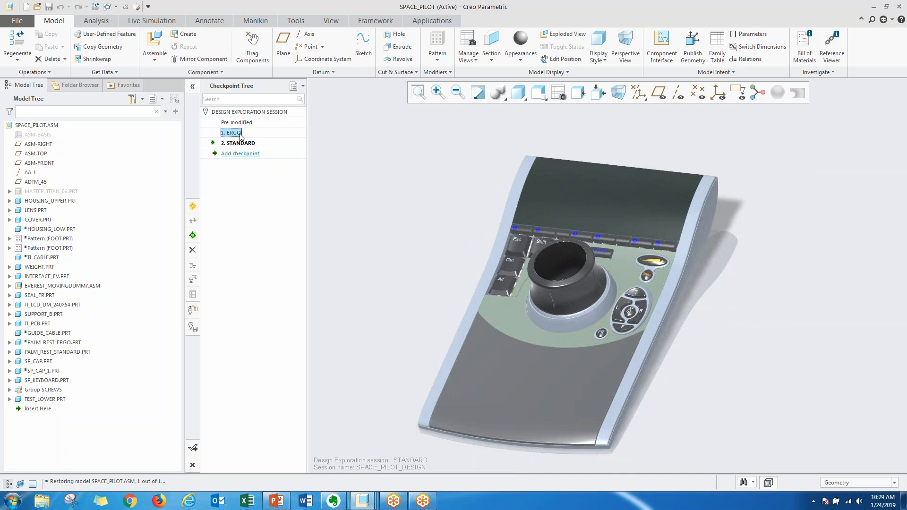
pyautogui.click(193, 235)
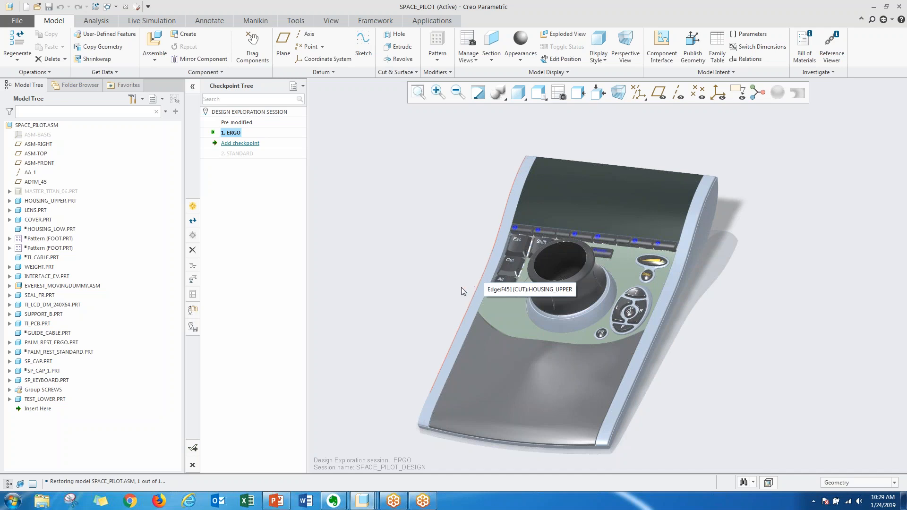
# Apply the black appearance from the Plastics-Matte.dmt library to the PALM_REST_ERGO.PRT component
pyautogui.click(521, 57)
pyautogui.click(609, 191)
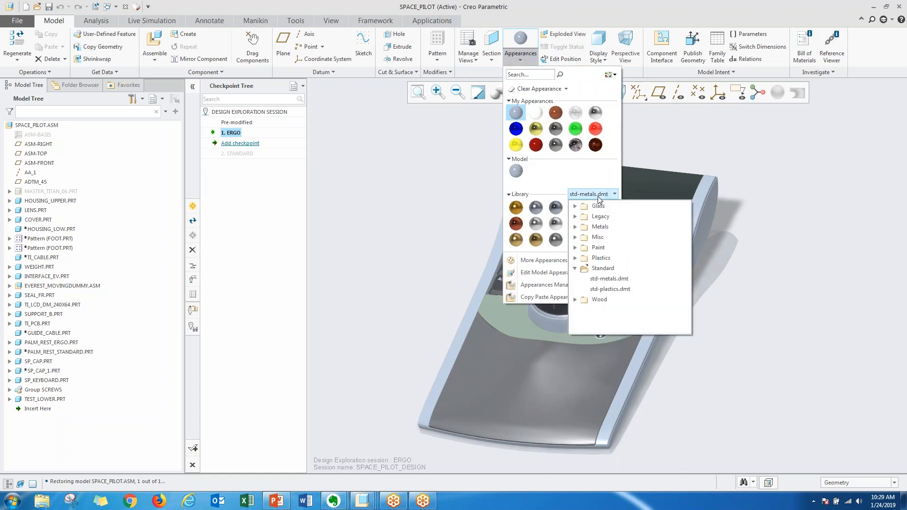
pyautogui.click(575, 258)
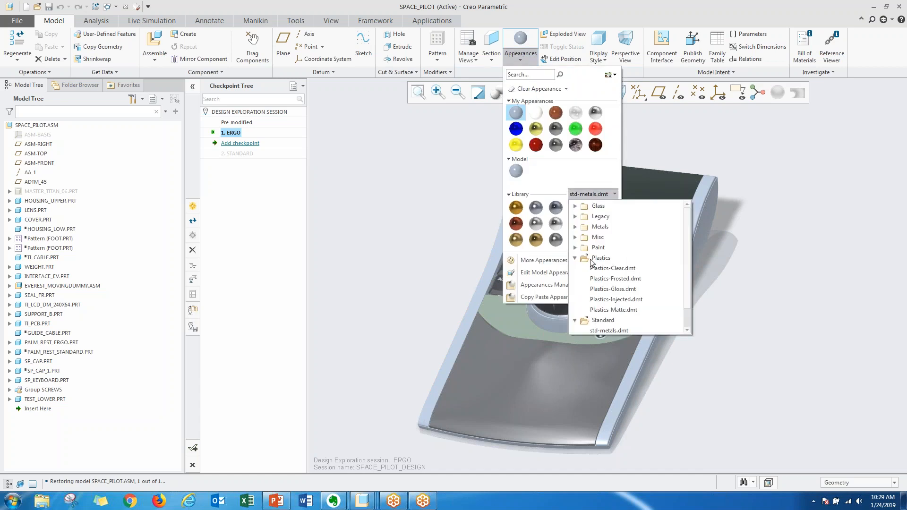
pyautogui.click(625, 313)
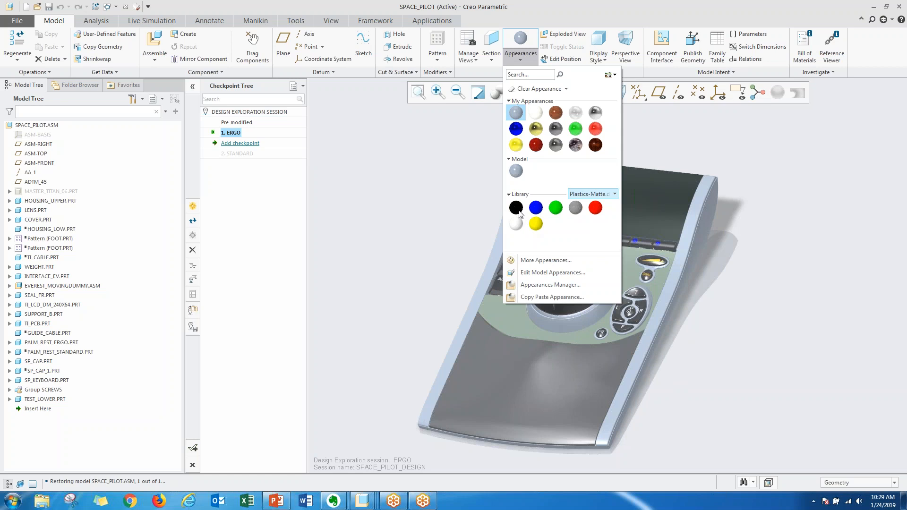
pyautogui.click(516, 207)
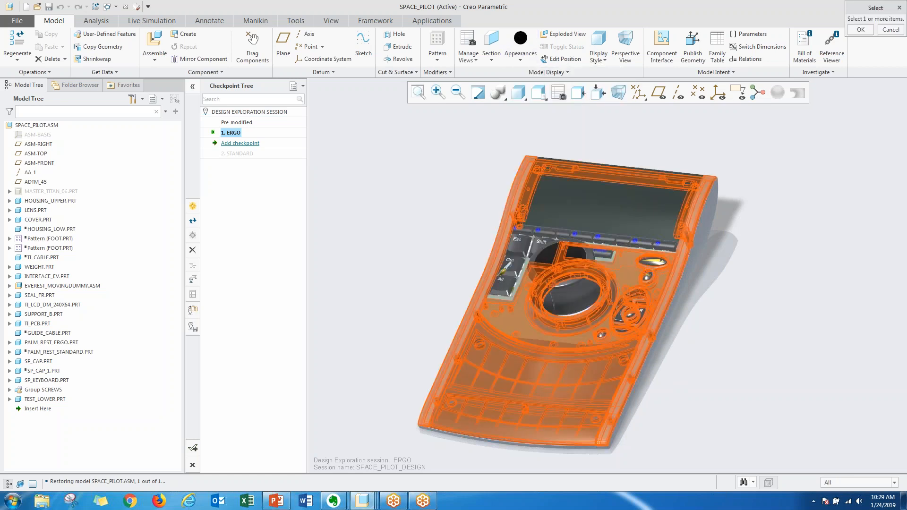
pyautogui.click(554, 377)
pyautogui.click(555, 377)
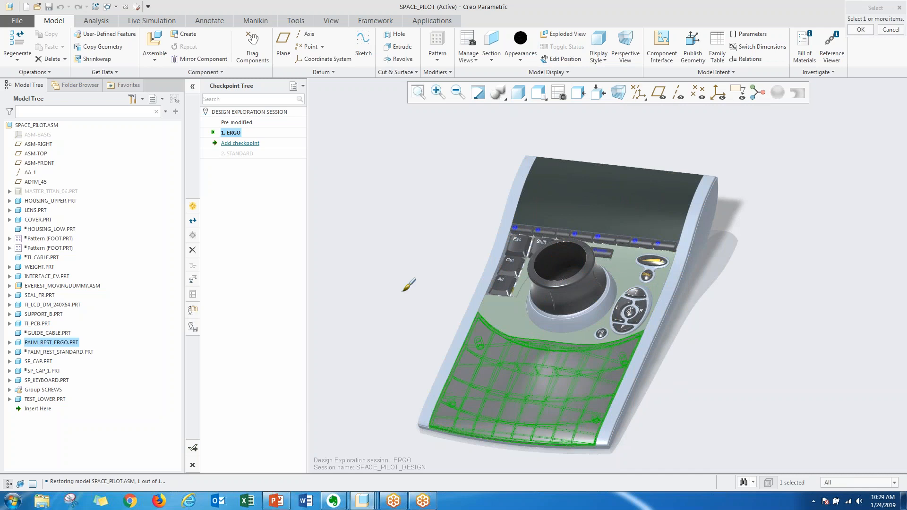
pyautogui.middleClick(436, 246)
# Add a checkpoint named BLACK_PALM_REST under ERGO for the black palm rest
pyautogui.scroll(2, 479, 238)
pyautogui.moveTo(509, 339)
pyautogui.mouseDown(button='middle')
pyautogui.moveTo(496, 346)
pyautogui.moveTo(501, 351)
pyautogui.mouseUp(button='middle')
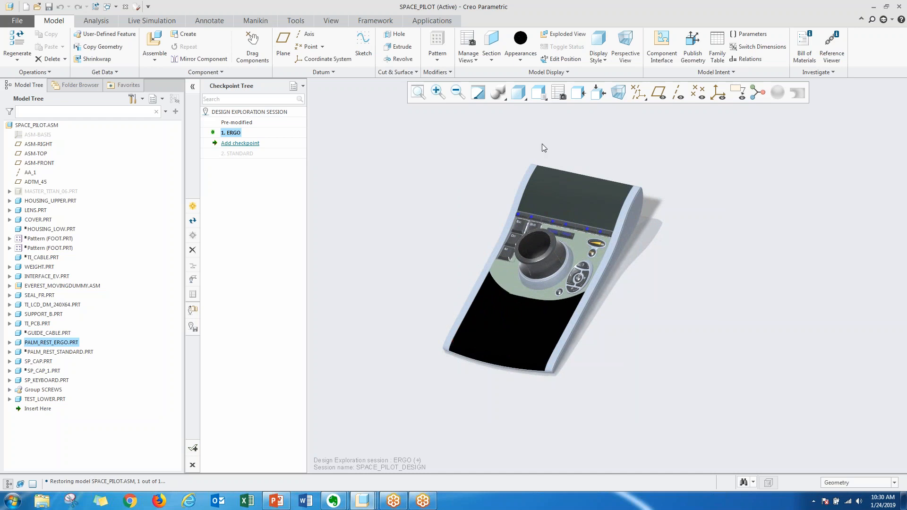
pyautogui.click(240, 143)
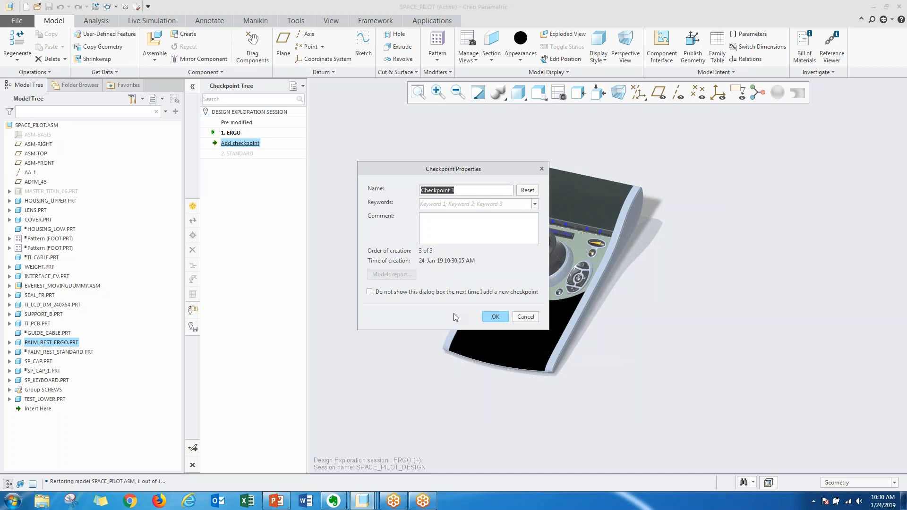
pyautogui.write('BLACK_PALM_REST')
pyautogui.click(495, 317)
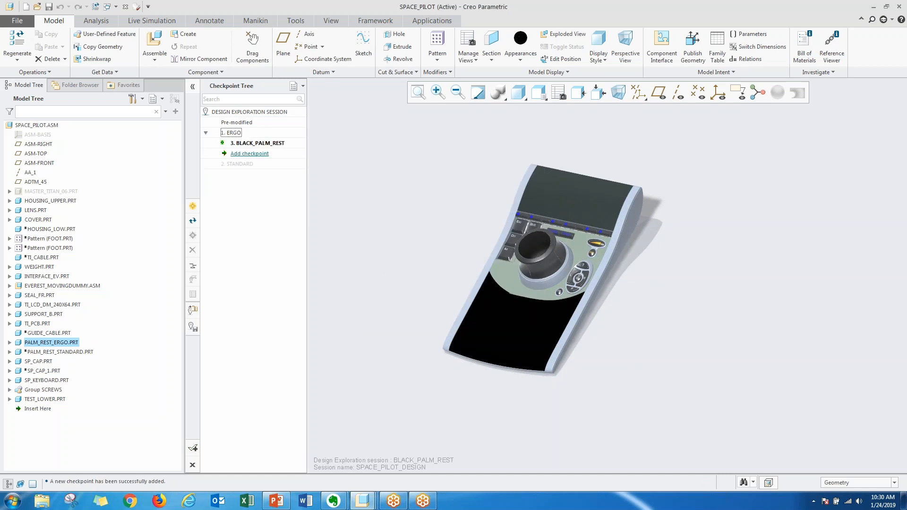
# Reactivate the ERGO checkpoint and apply the blue matte plastic appearance to PALM_REST_ERGO.PRT
pyautogui.click(236, 134)
pyautogui.click(193, 235)
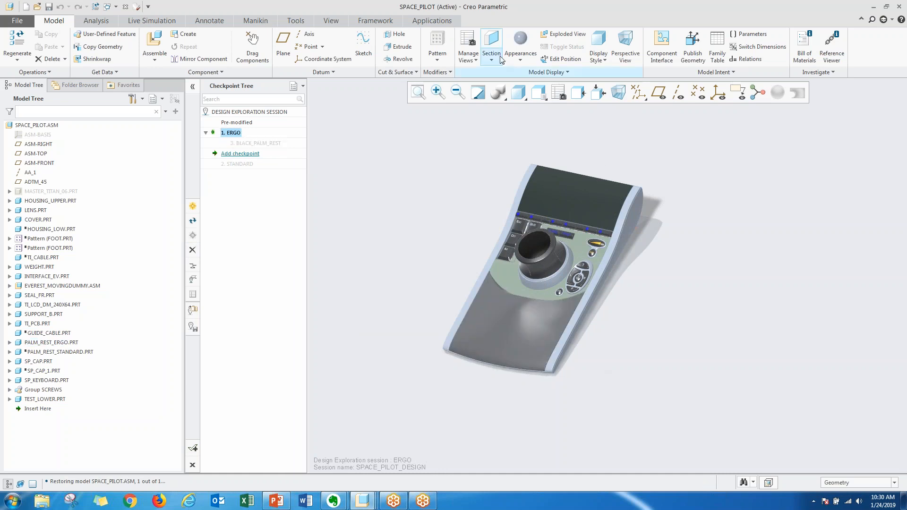
pyautogui.click(525, 60)
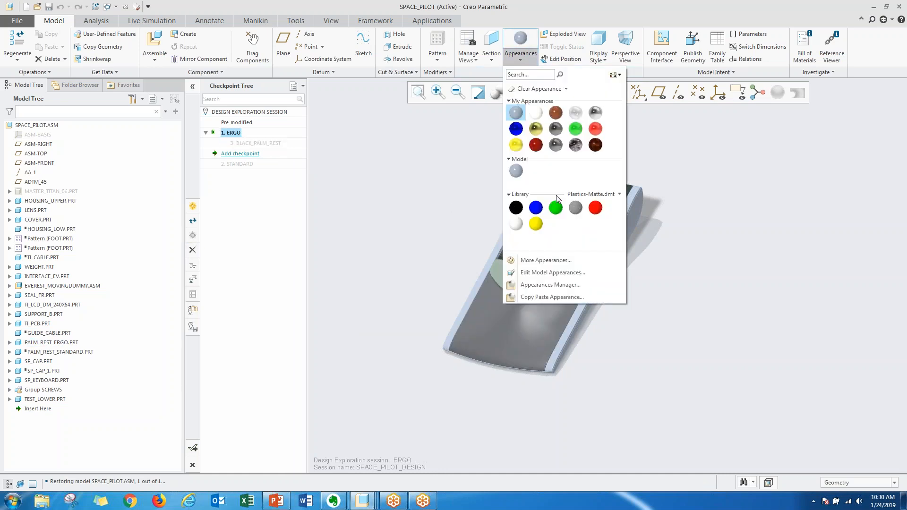
pyautogui.click(536, 208)
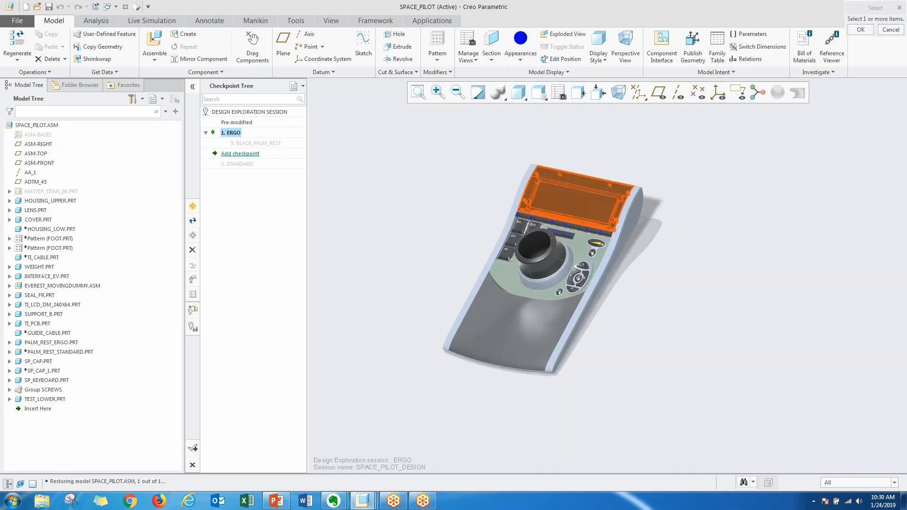
pyautogui.click(511, 326)
pyautogui.middleClick(444, 271)
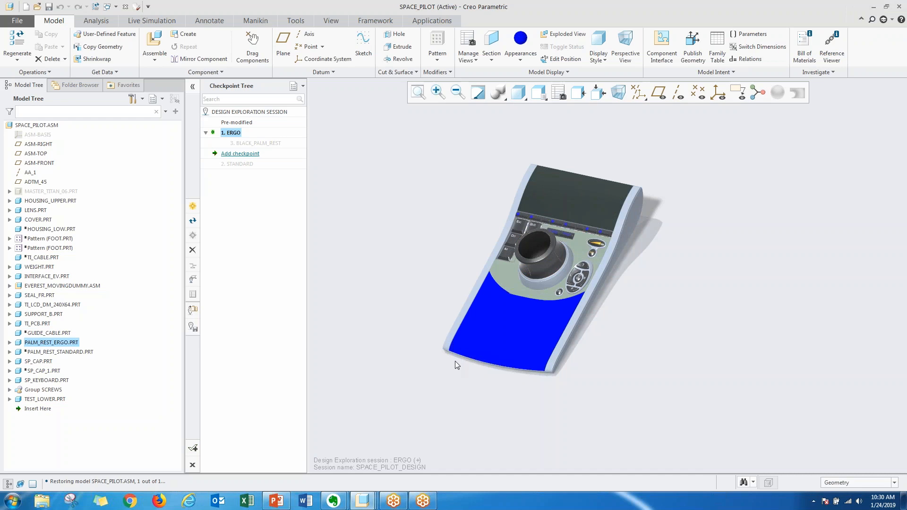
# Add a checkpoint named BLUE_PALM_REST under ERGO for the blue palm rest
pyautogui.click(240, 154)
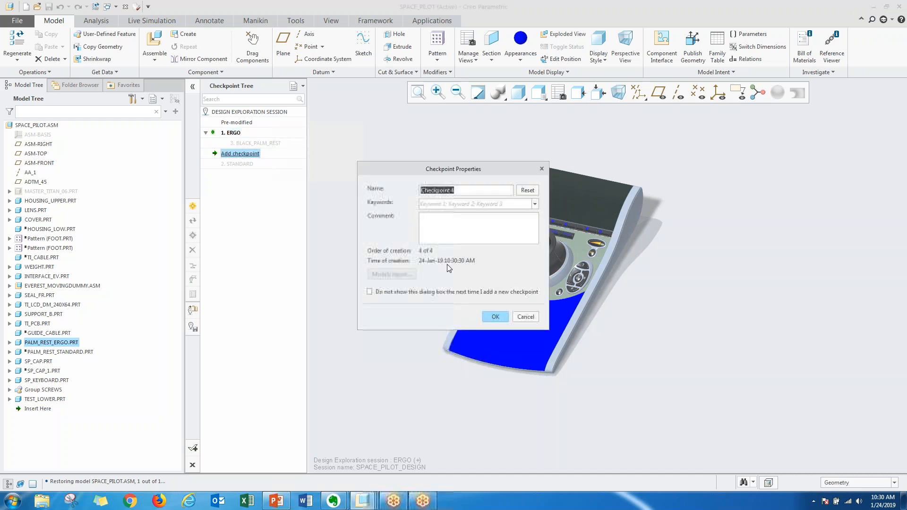
pyautogui.write('BLUE_PALM_REST')
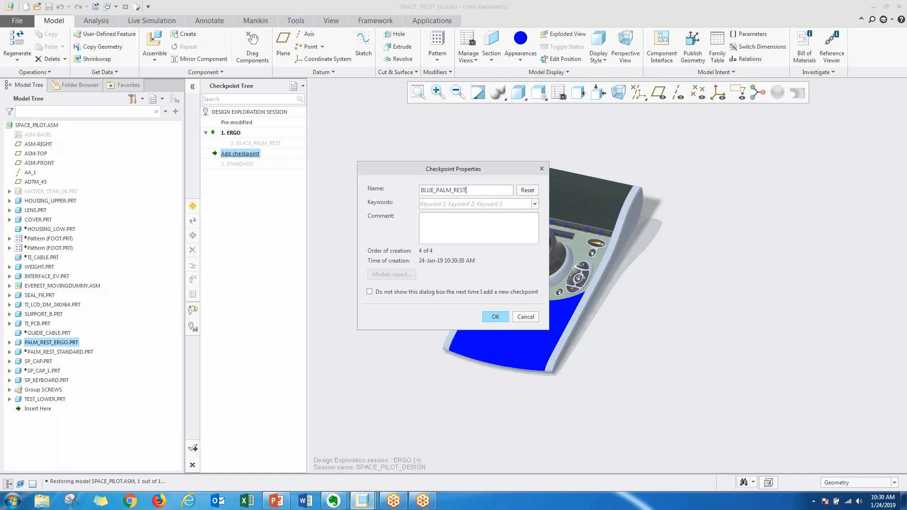
pyautogui.click(495, 317)
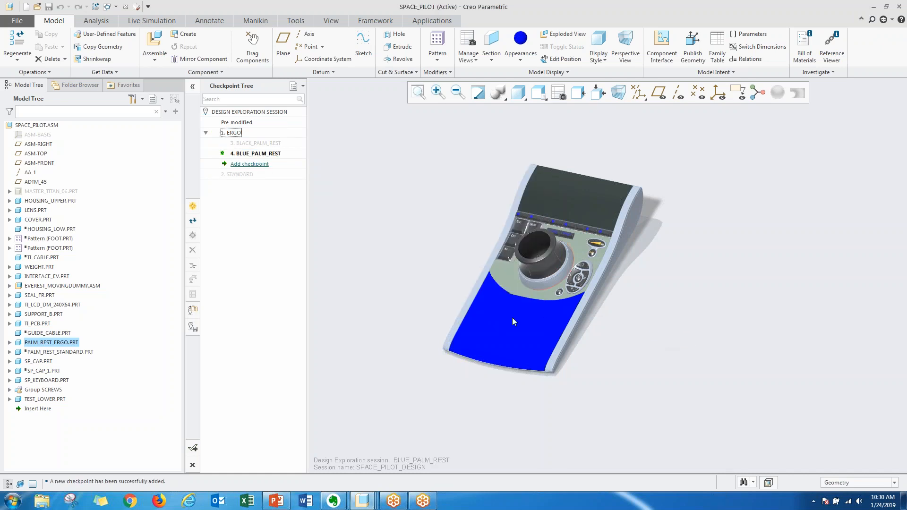
# Compare the palm rest variants by switching between the BLACK_PALM_REST, ERGO and BLUE_PALM_REST checkpoints
pyautogui.scroll(-2, 486, 305)
pyautogui.doubleClick(254, 144)
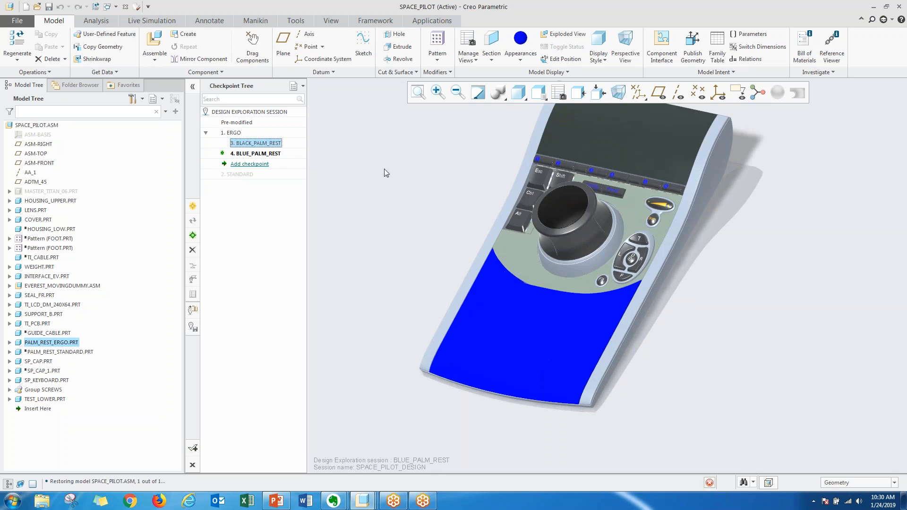
pyautogui.doubleClick(232, 133)
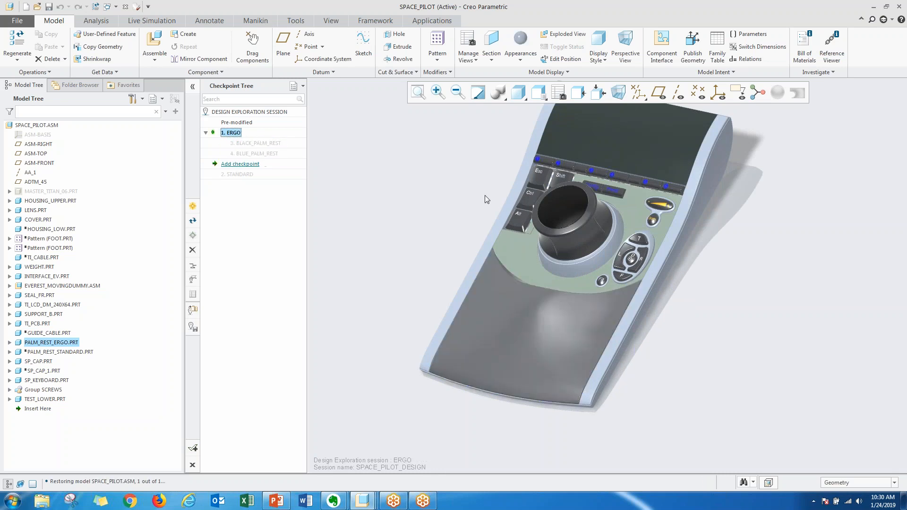
pyautogui.click(266, 143)
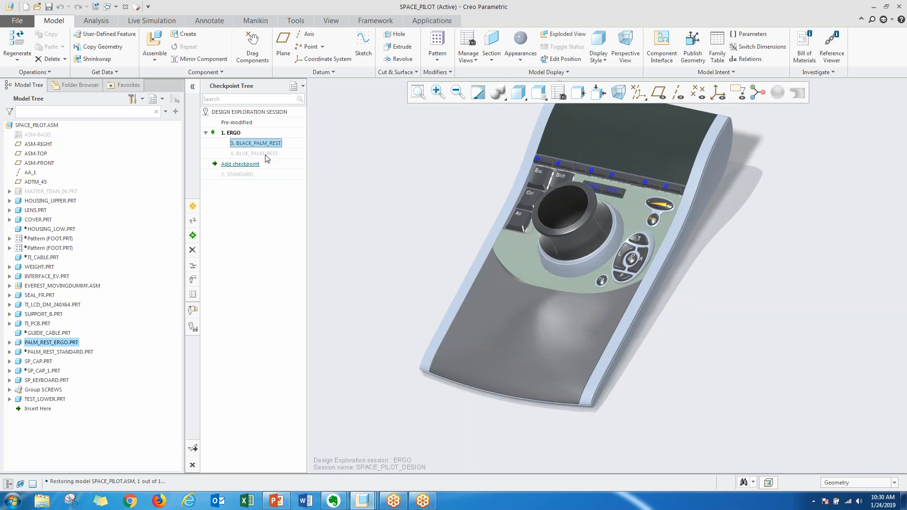
pyautogui.doubleClick(266, 155)
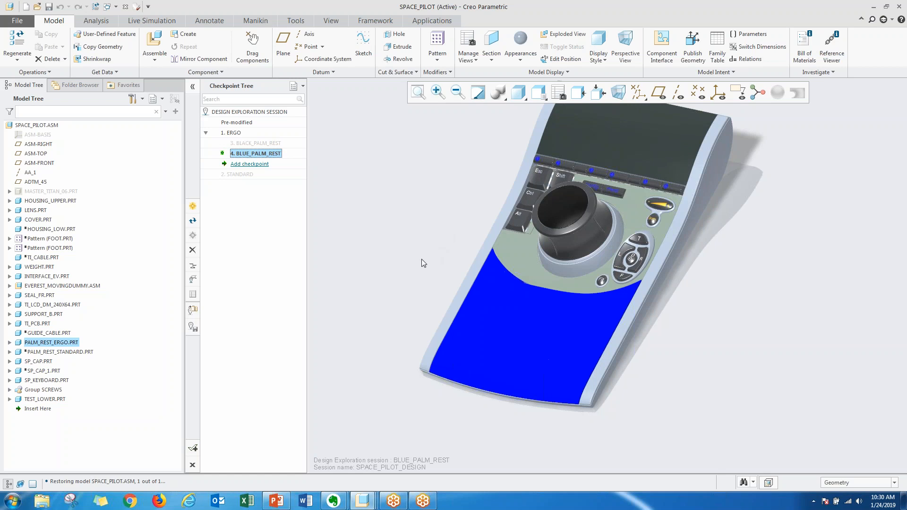
# Return from the BLUE_PALM_REST variant to its parent checkpoint by making ERGO active
pyautogui.click(256, 142)
pyautogui.click(239, 134)
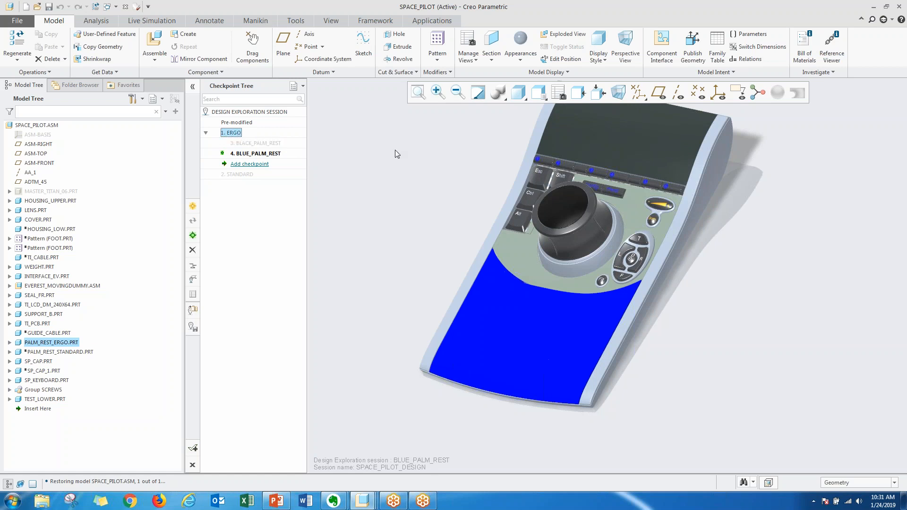
pyautogui.click(233, 134)
pyautogui.click(380, 184)
pyautogui.click(193, 235)
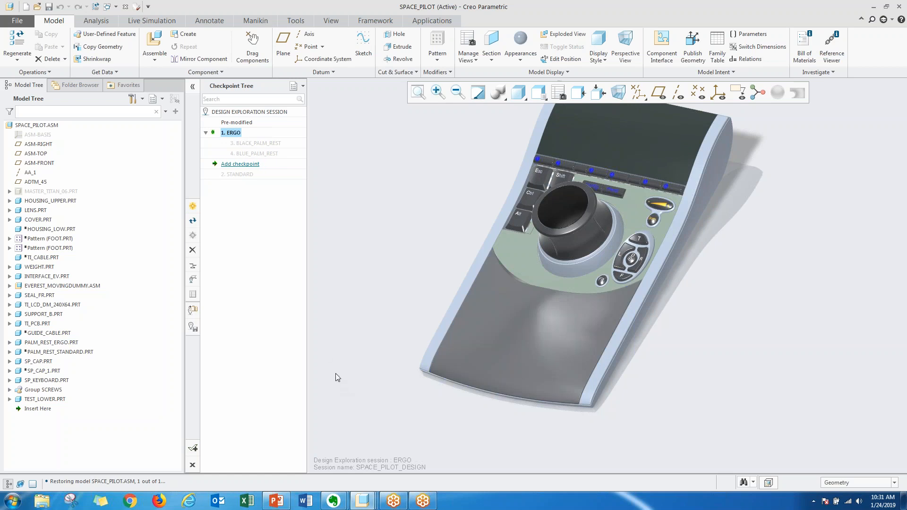
# Accept the Design Exploration session with the ERGO checkpoint's current status, without saving the session
pyautogui.click(192, 447)
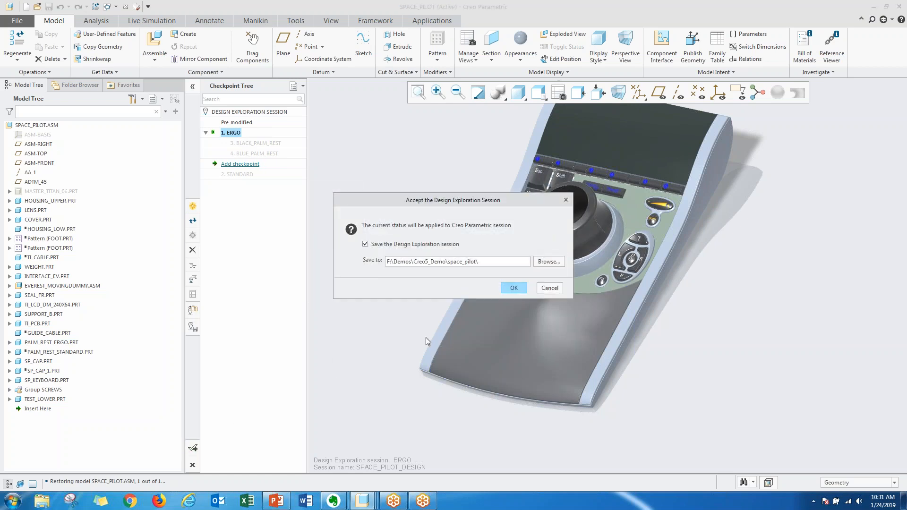
pyautogui.click(365, 244)
pyautogui.moveTo(434, 201); pyautogui.dragTo(394, 188)
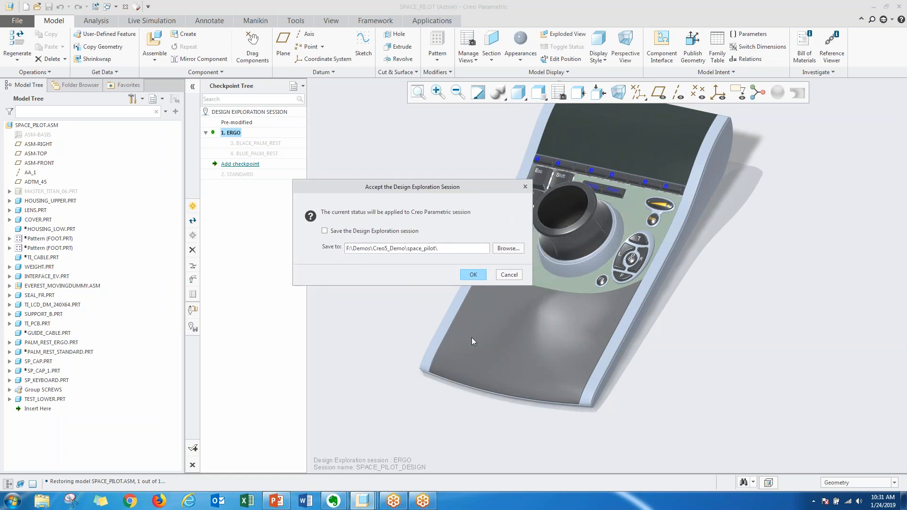
pyautogui.click(480, 275)
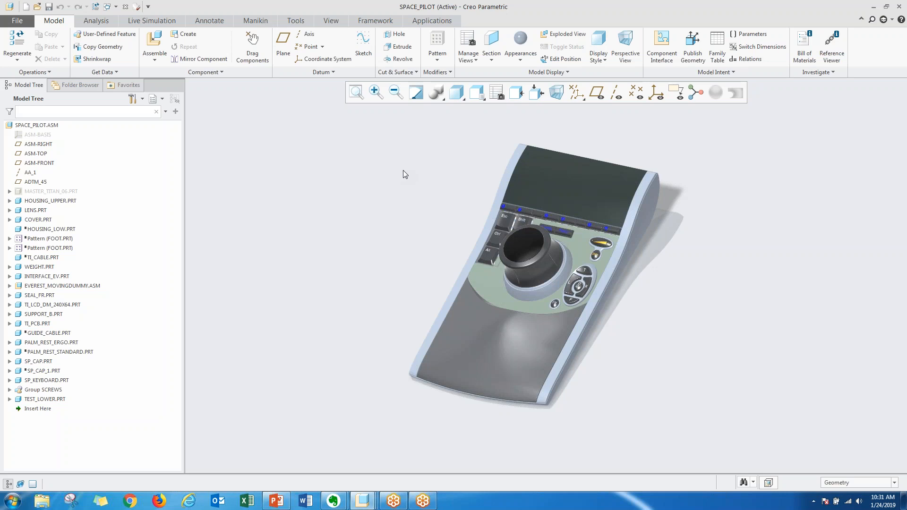
# Open Render Studio for the SPACE_PILOT assembly
pyautogui.click(446, 22)
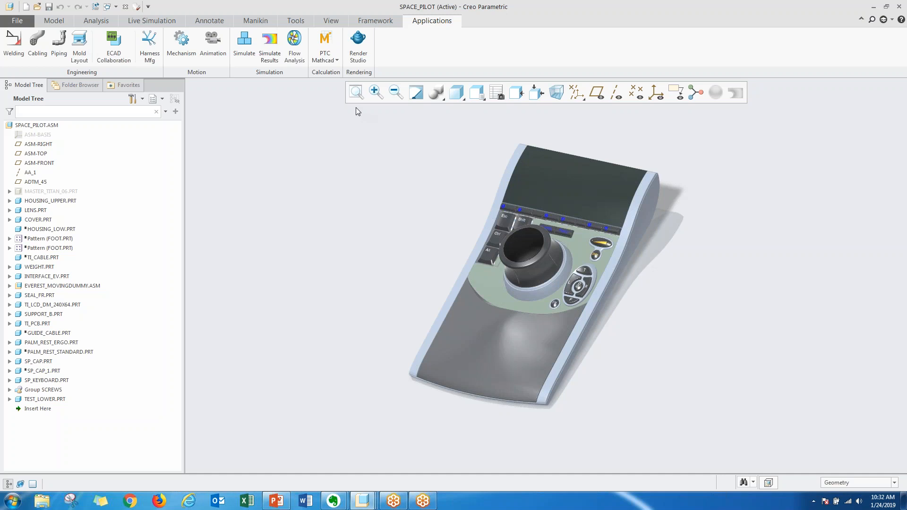
pyautogui.click(363, 45)
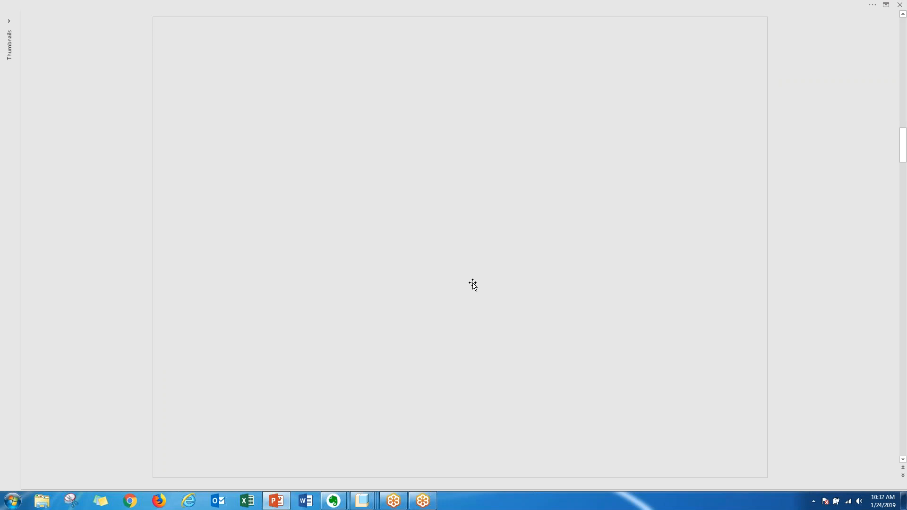
# Try to switch from PowerPoint back to the SPACE_PILOT window in Creo Parametric
pyautogui.click(369, 504)
pyautogui.click(370, 506)
pyautogui.click(370, 505)
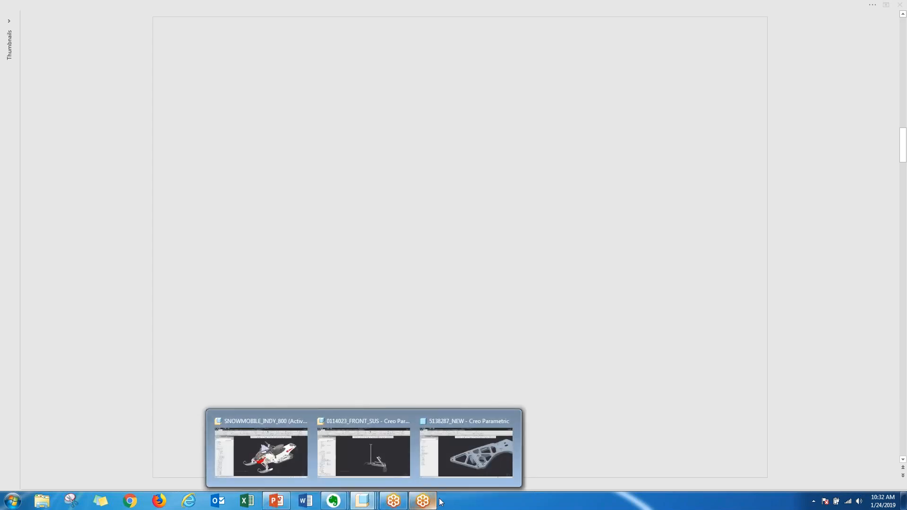
pyautogui.click(366, 504)
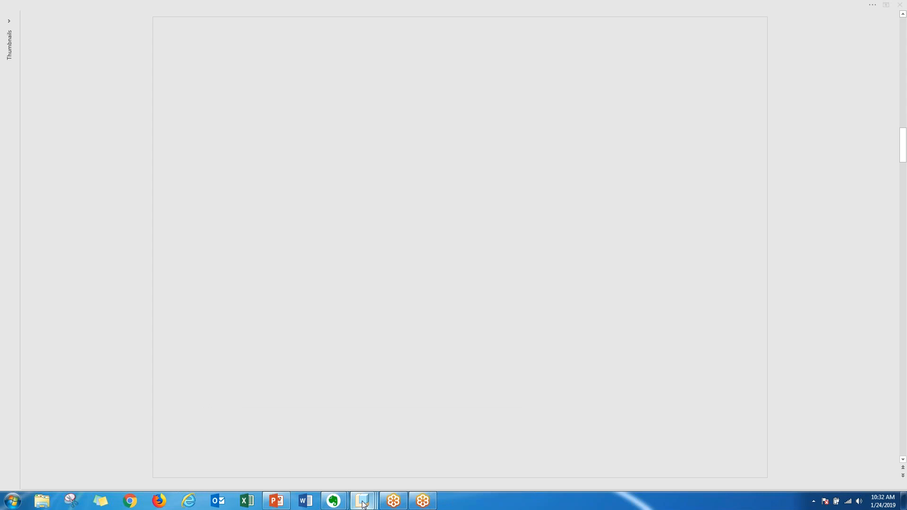
pyautogui.click(792, 1)
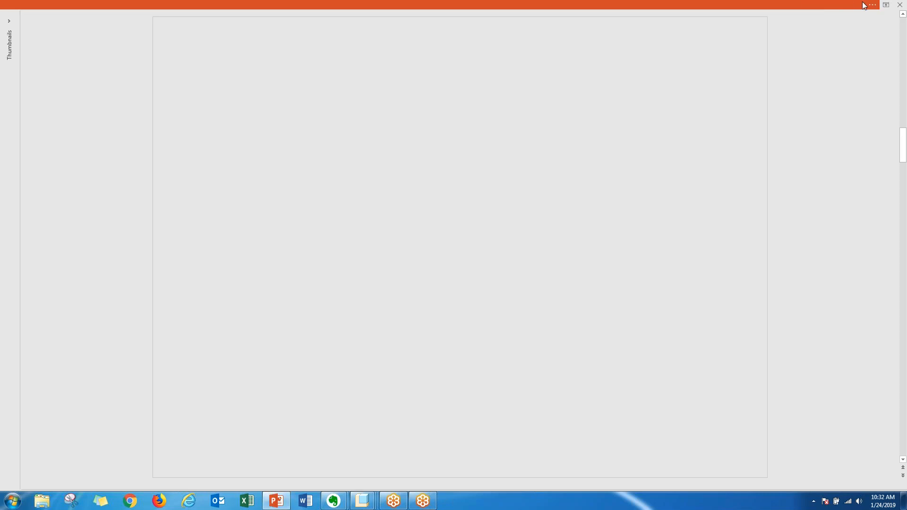
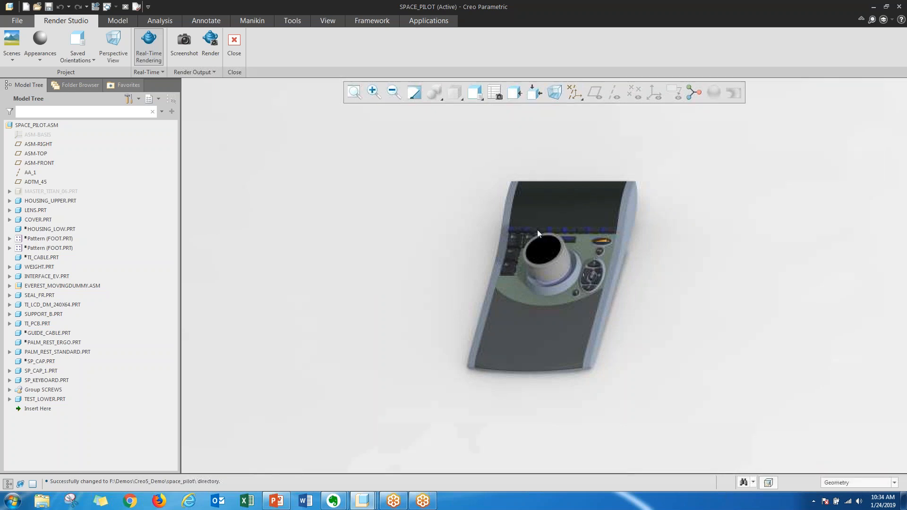
# Turn on perspective view and examine the real-time rendering of the SPACE_PILOT assembly from several angles
pyautogui.click(113, 45)
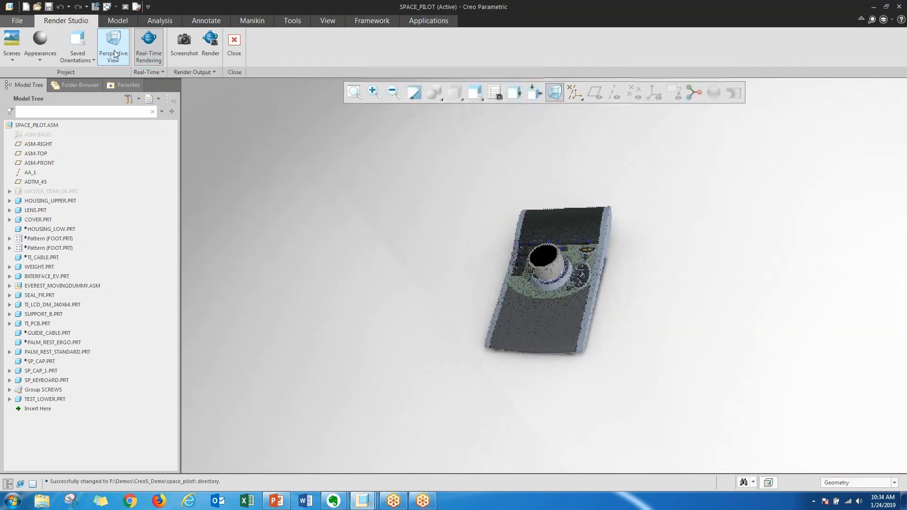
pyautogui.scroll(3, 535, 279)
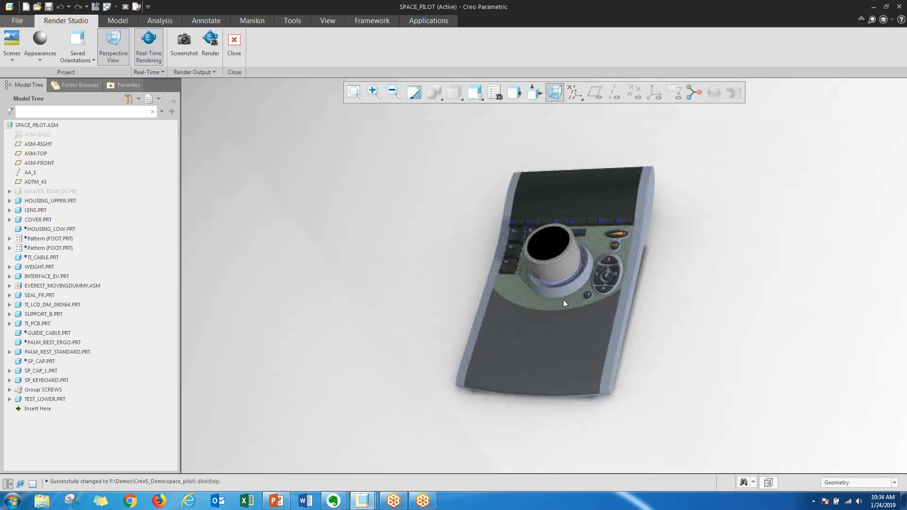
pyautogui.moveTo(558, 306); pyautogui.dragTo(590, 285, button='middle')
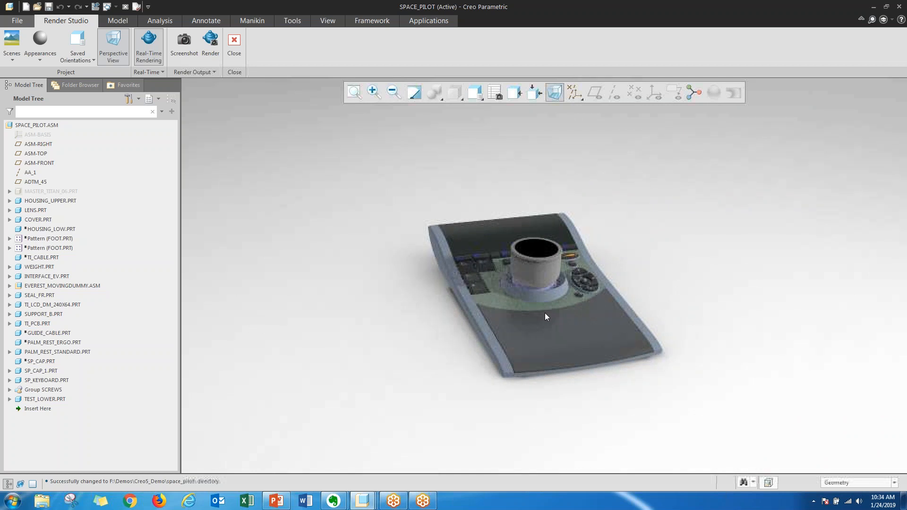
pyautogui.scroll(2, 546, 317)
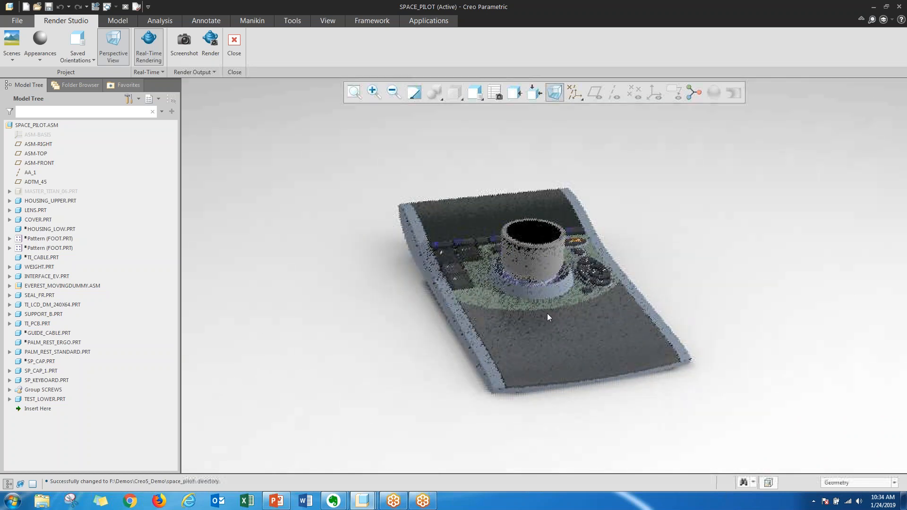
pyautogui.scroll(2, 545, 314)
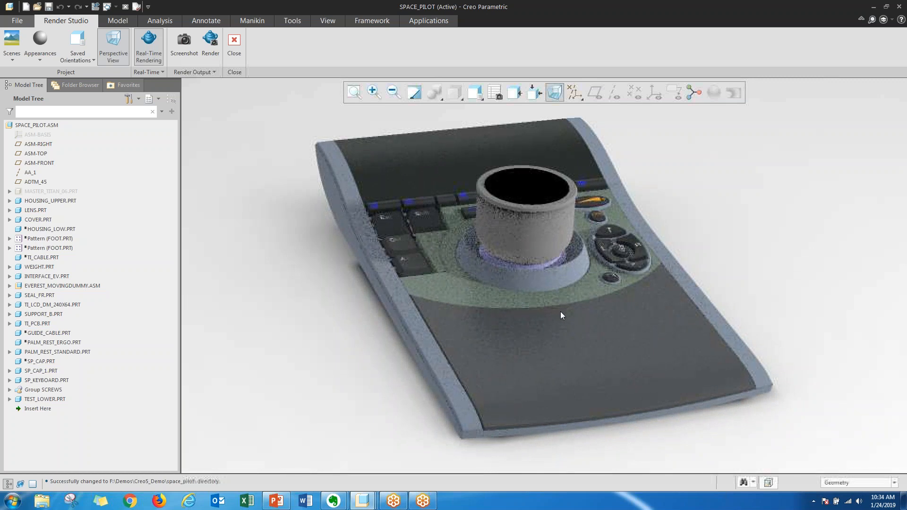
pyautogui.moveTo(569, 321); pyautogui.dragTo(529, 323, button='middle')
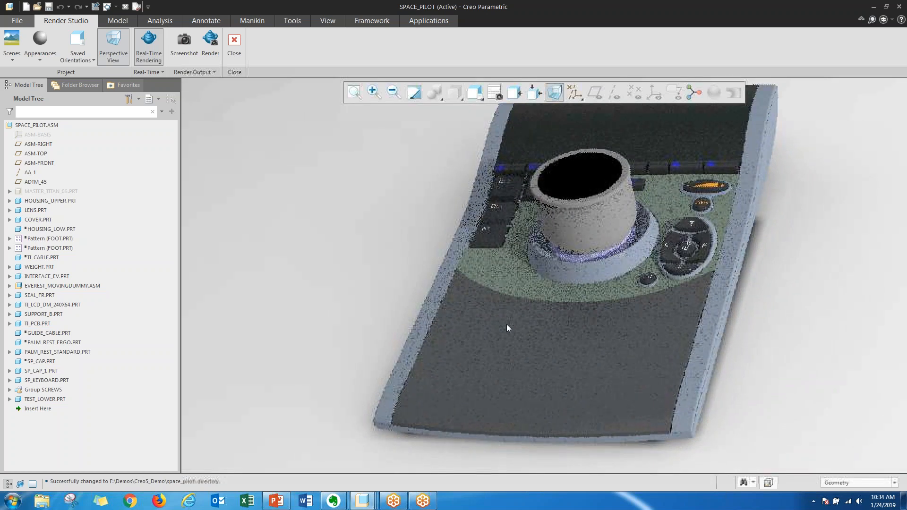
pyautogui.scroll(-2, 508, 324)
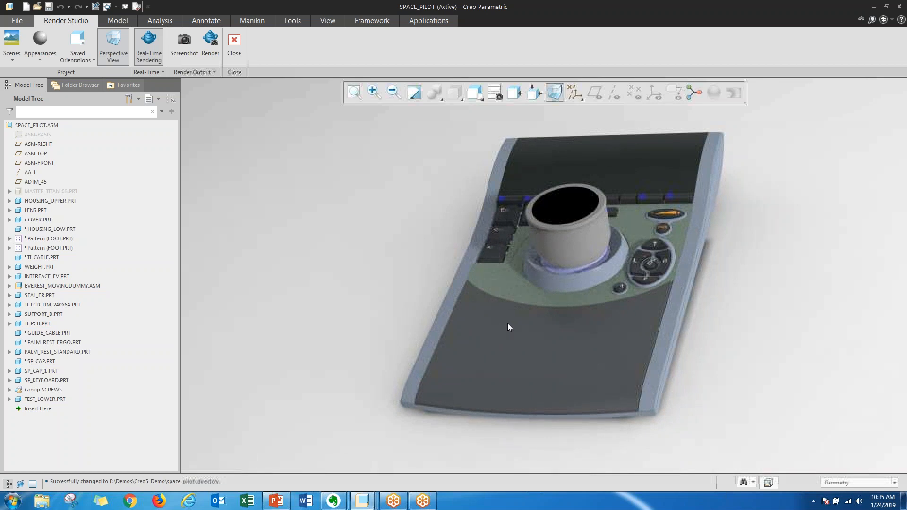
# Open the Appearances Manager and preview the aluminium-scratch appearance from the aluminium metals library
pyautogui.click(39, 58)
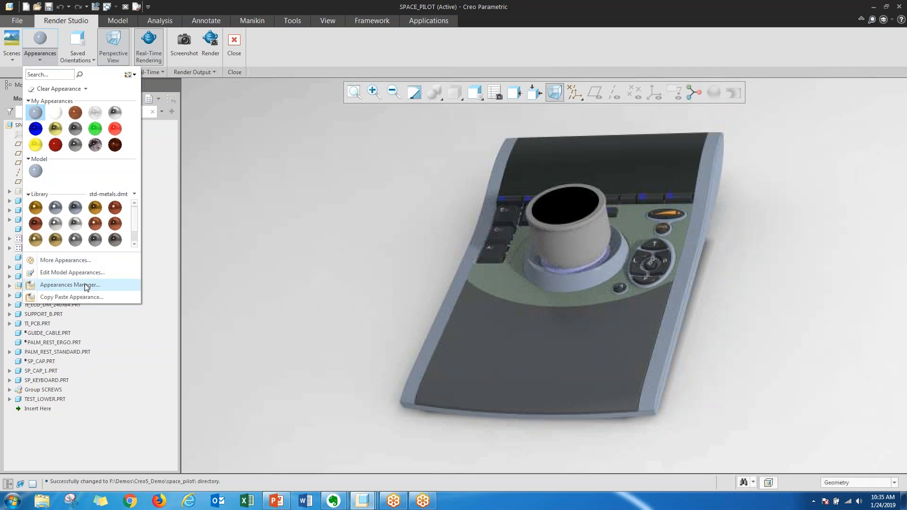
pyautogui.click(76, 285)
pyautogui.moveTo(517, 71); pyautogui.dragTo(284, 47)
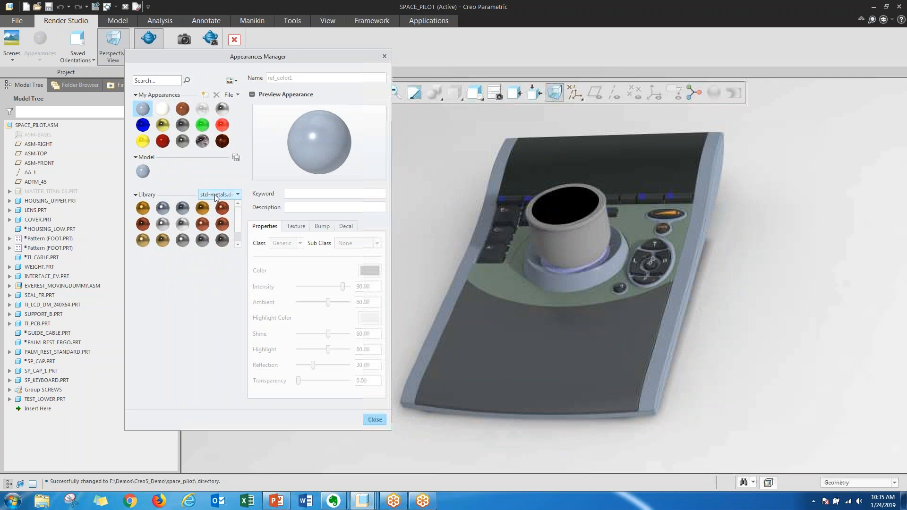
pyautogui.click(236, 195)
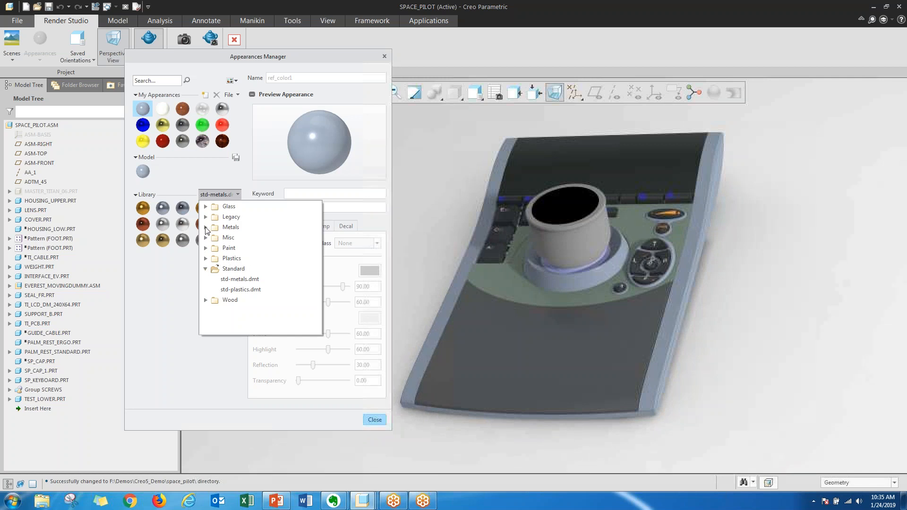
pyautogui.click(231, 227)
pyautogui.click(250, 238)
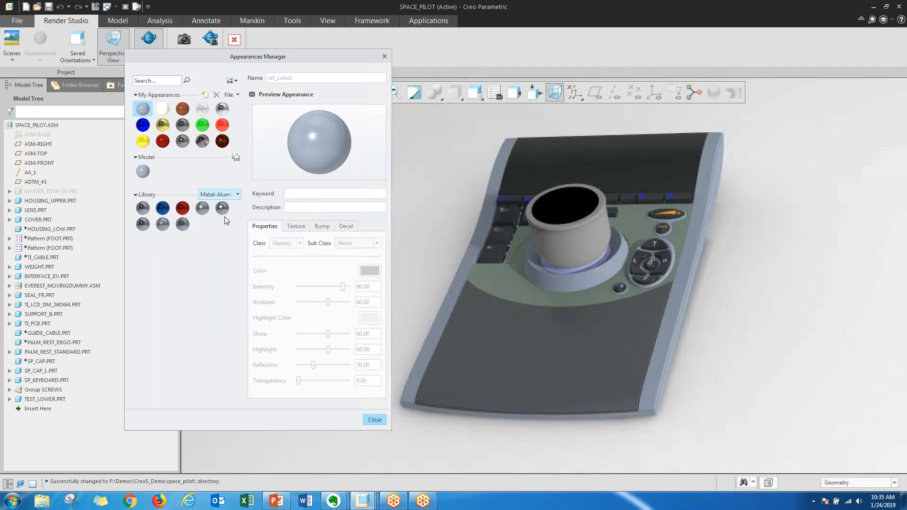
pyautogui.click(183, 225)
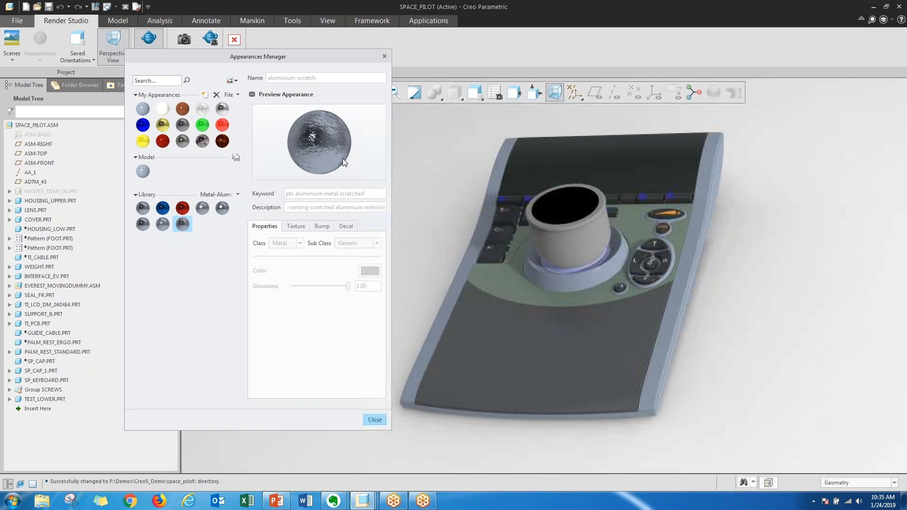
# Load the Fabric.dmt library and preview the fabric-hessian, leather-black and fabric-blue-wool appearances
pyautogui.click(238, 195)
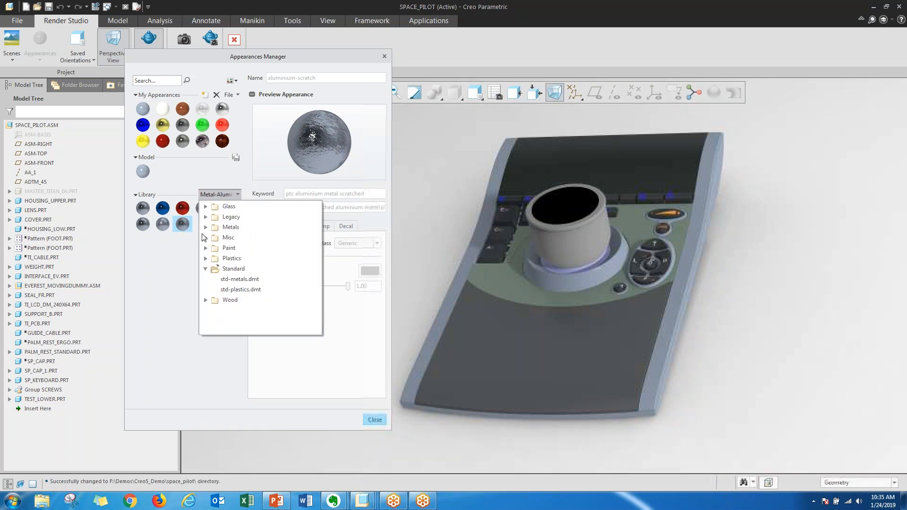
pyautogui.click(206, 238)
pyautogui.click(228, 273)
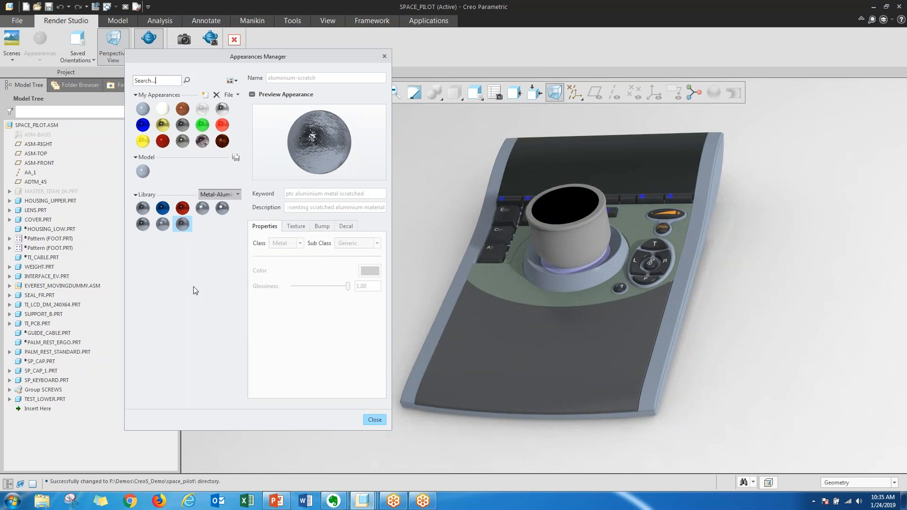
pyautogui.click(162, 210)
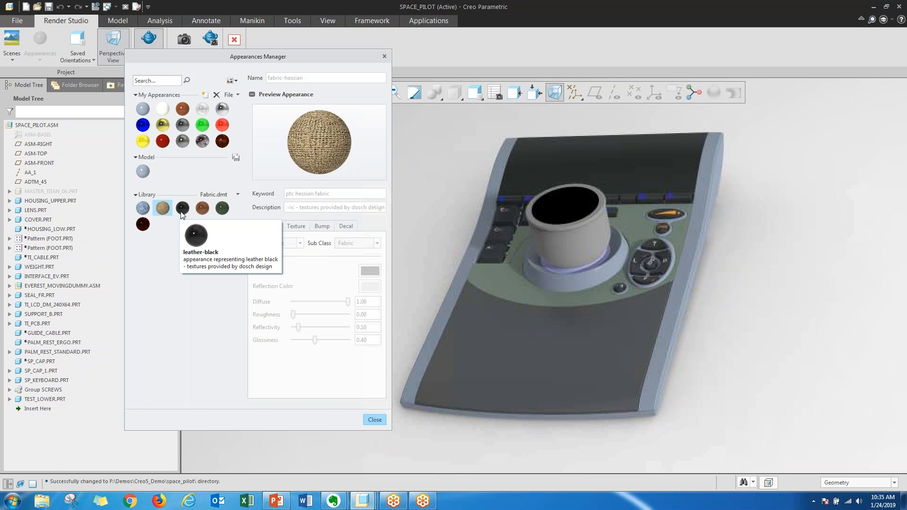
pyautogui.click(182, 214)
pyautogui.click(144, 211)
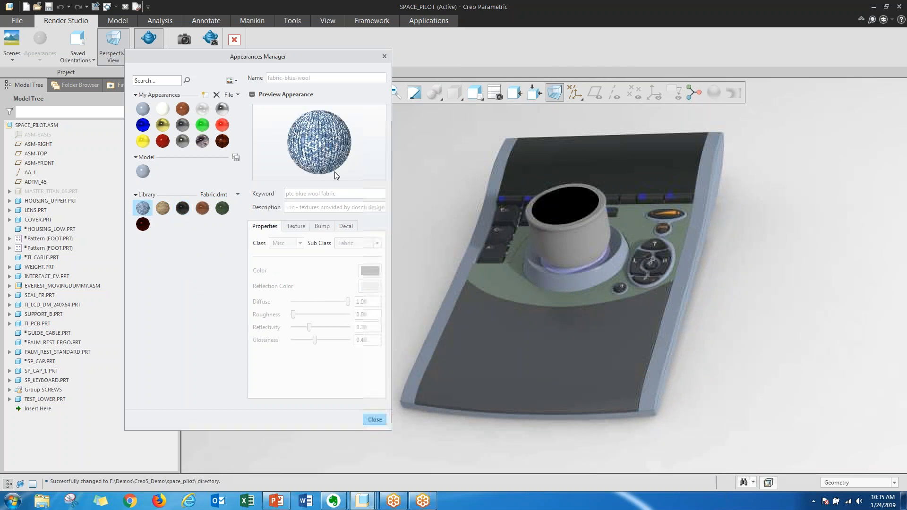
# Load the Plastics-Gloss.dmt library and apply its black gloss plastic appearance to PALM_REST_STANDARD.PRT
pyautogui.click(231, 194)
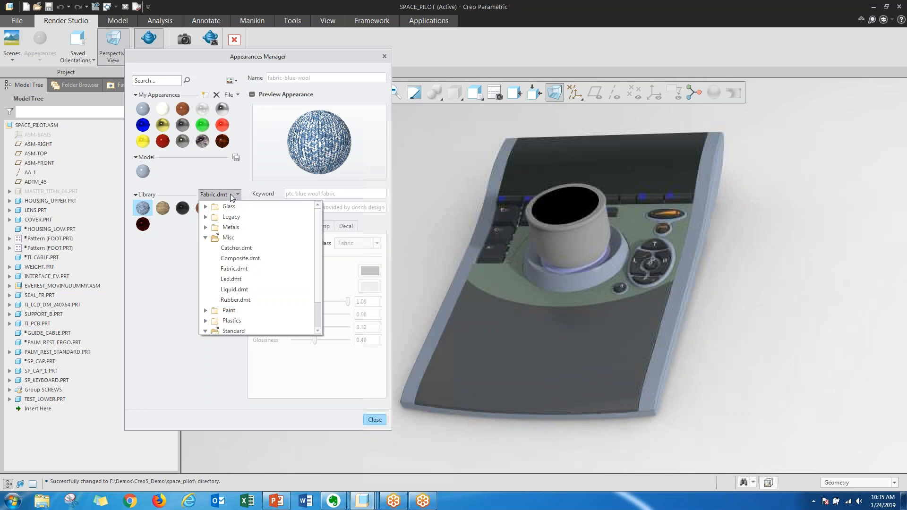
pyautogui.click(206, 322)
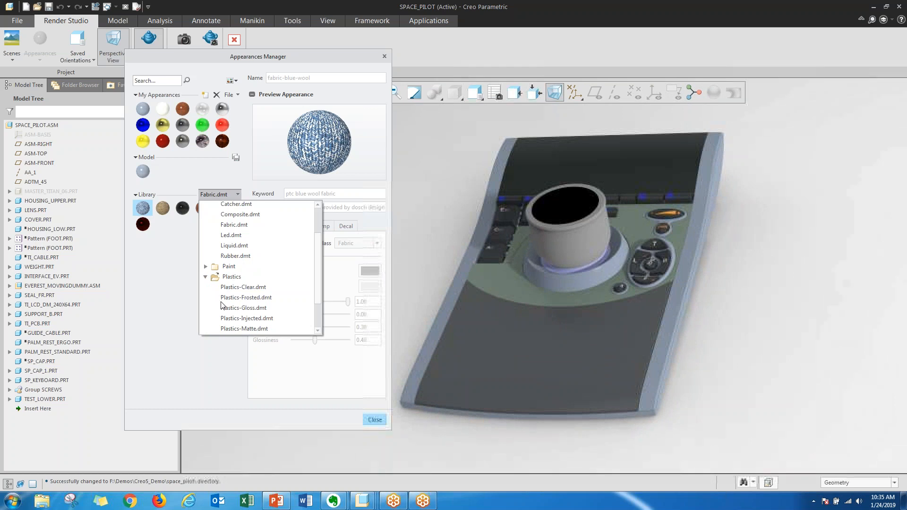
pyautogui.click(248, 309)
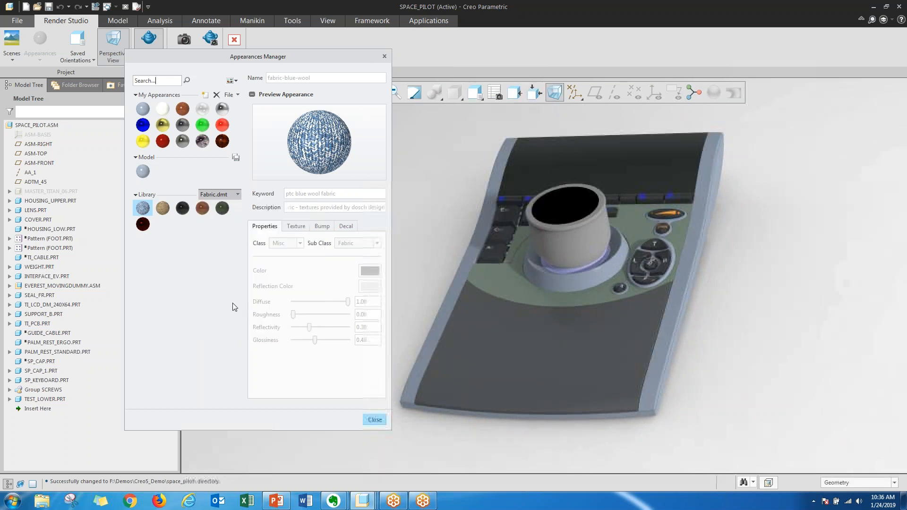
pyautogui.click(145, 209)
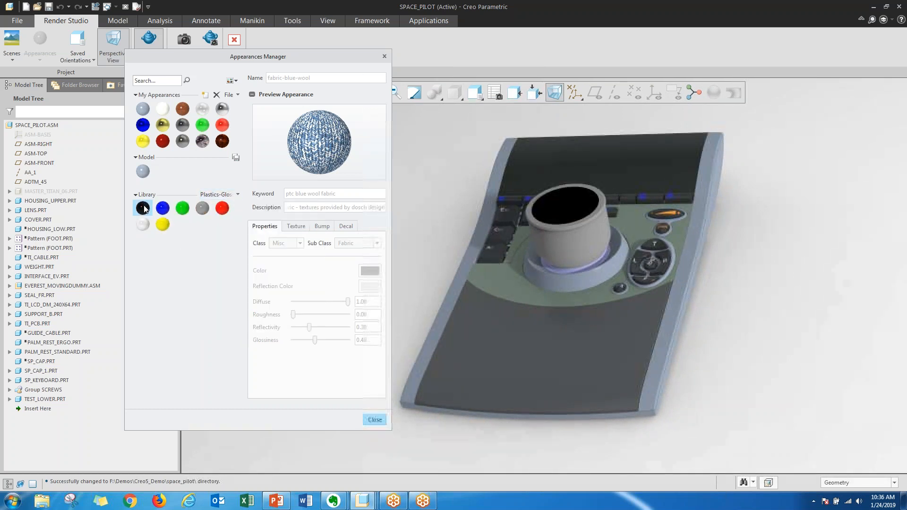
pyautogui.click(374, 419)
pyautogui.click(41, 41)
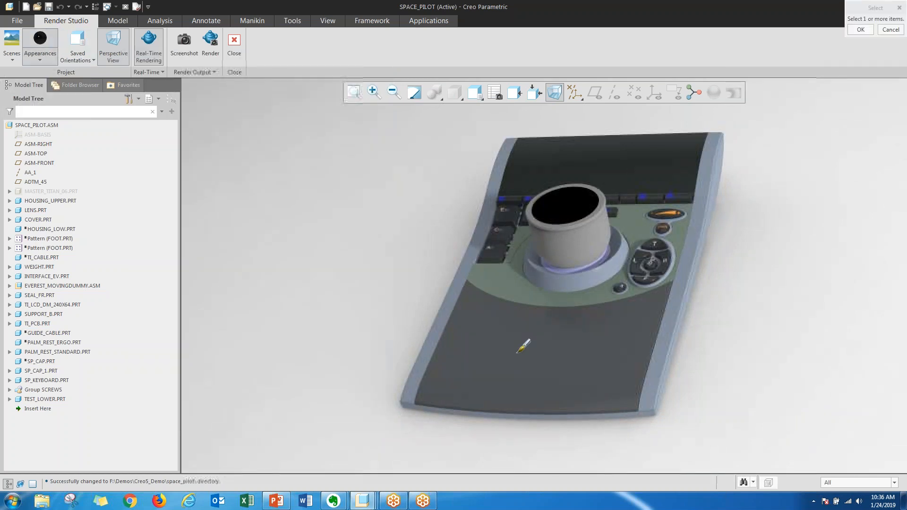
pyautogui.click(509, 336)
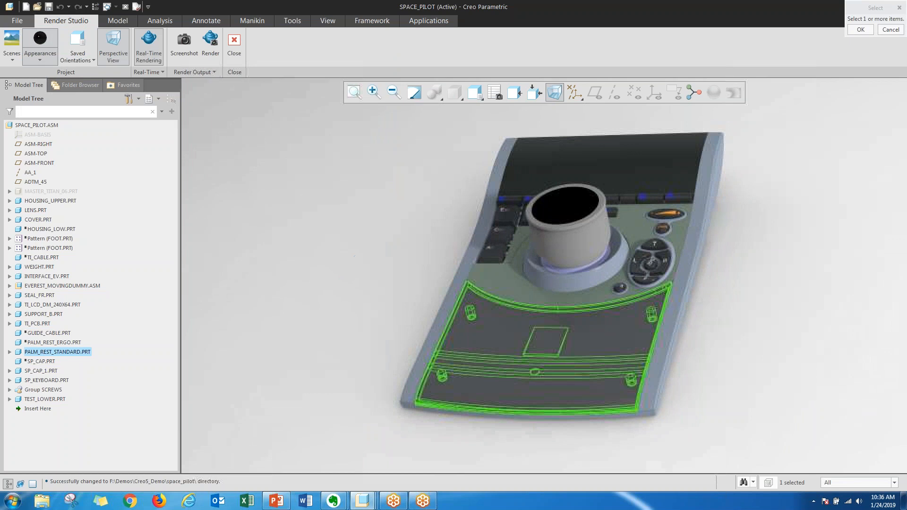
pyautogui.middleClick(378, 313)
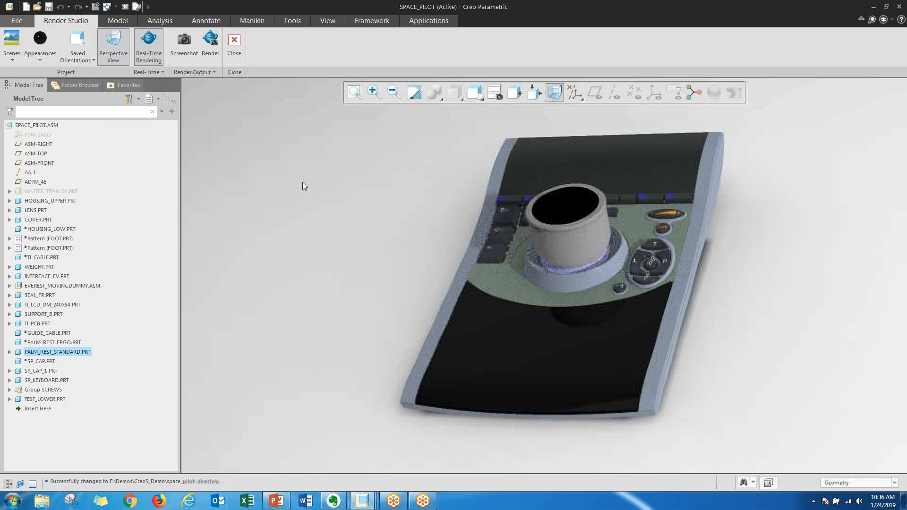
# Apply the green gloss plastic appearance from the Plastics-Gloss.dmt library to HOUSING_UPPER.PRT and TEST_LOWER.PRT
pyautogui.click(39, 56)
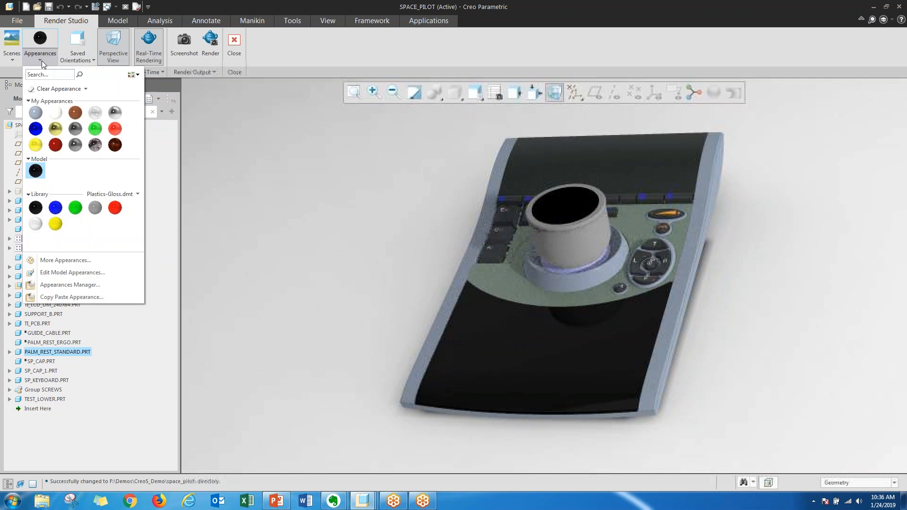
pyautogui.click(76, 208)
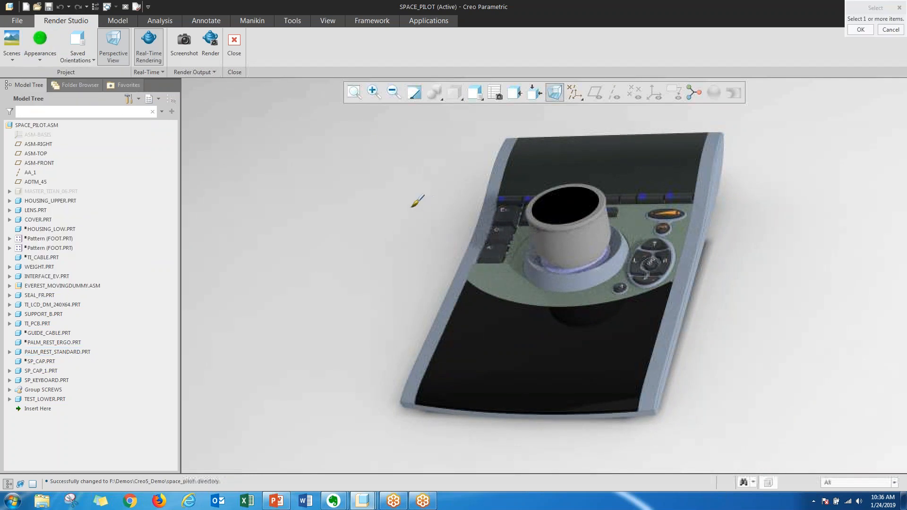
pyautogui.click(716, 176)
pyautogui.keyDown('ctrl'); pyautogui.click(709, 159); pyautogui.keyUp('ctrl')
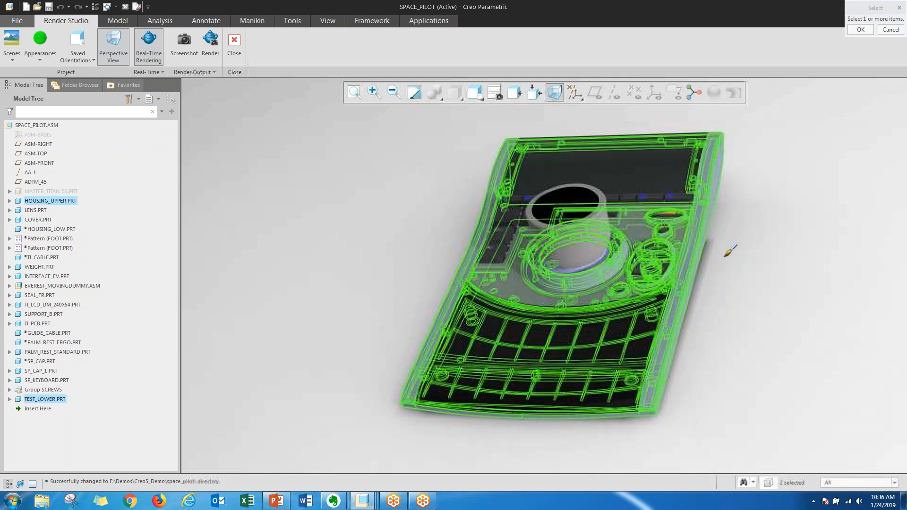
pyautogui.middleClick(722, 257)
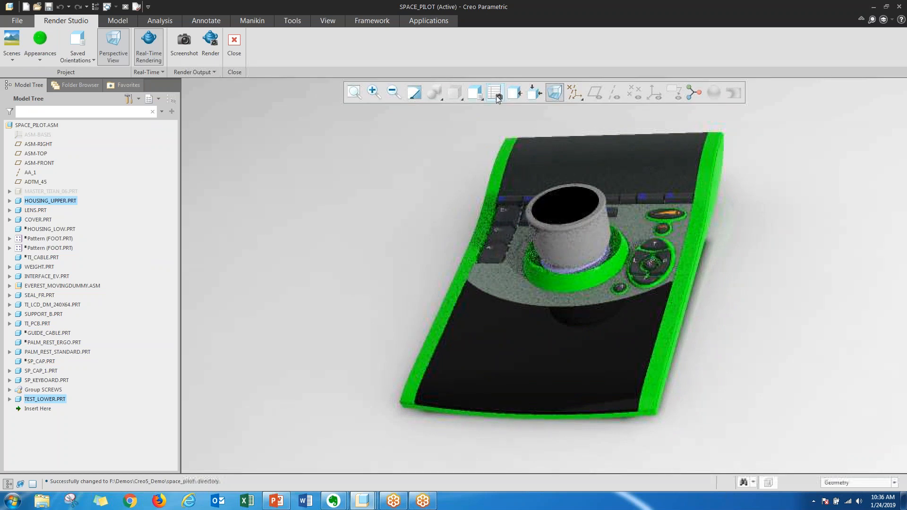
# Edit the plastic-gloss-green model appearance, setting its plastic sub class to Translucent
pyautogui.click(475, 98)
pyautogui.click(497, 140)
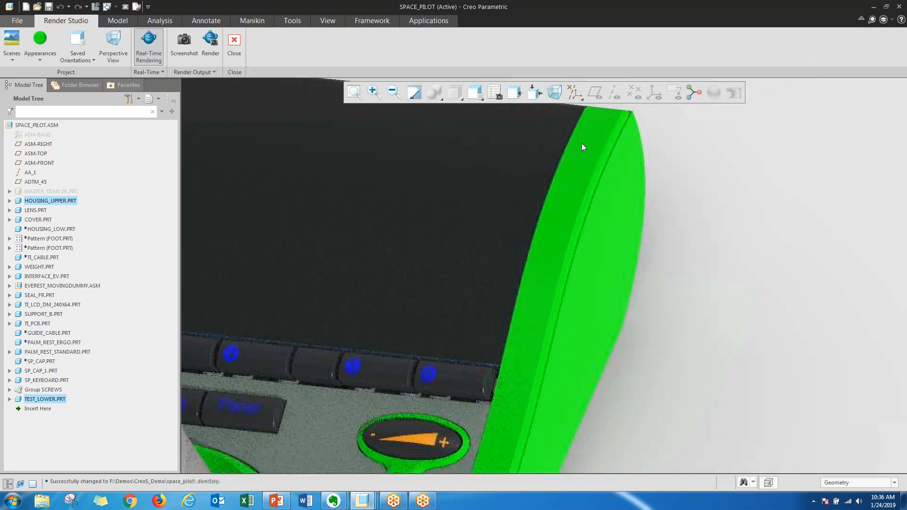
pyautogui.click(42, 59)
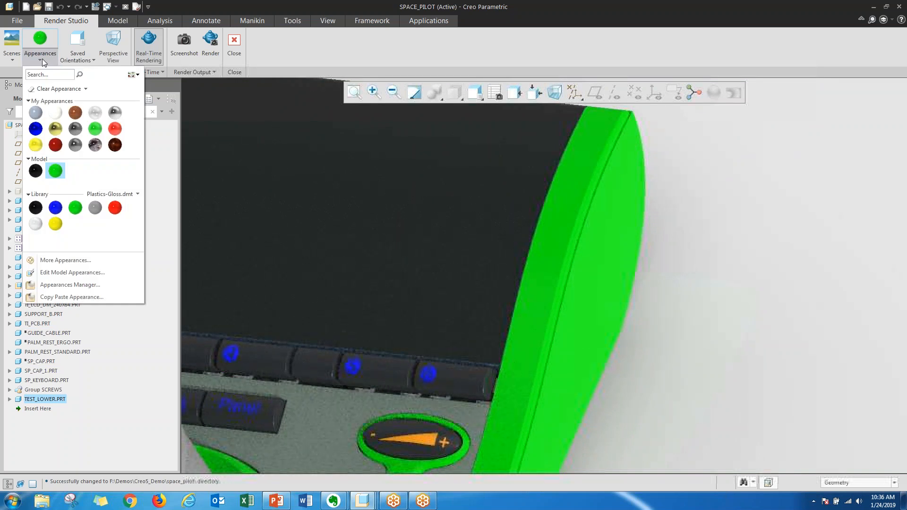
pyautogui.rightClick(57, 173)
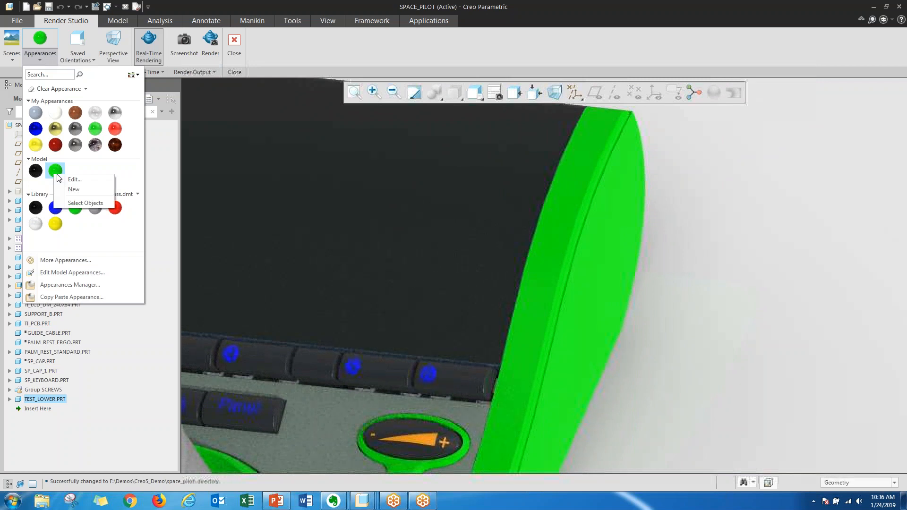
pyautogui.click(84, 181)
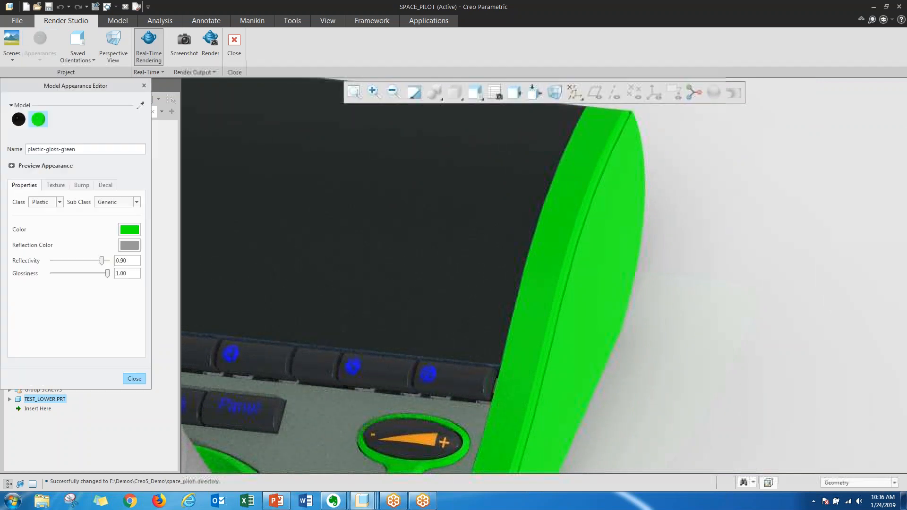
pyautogui.click(137, 202)
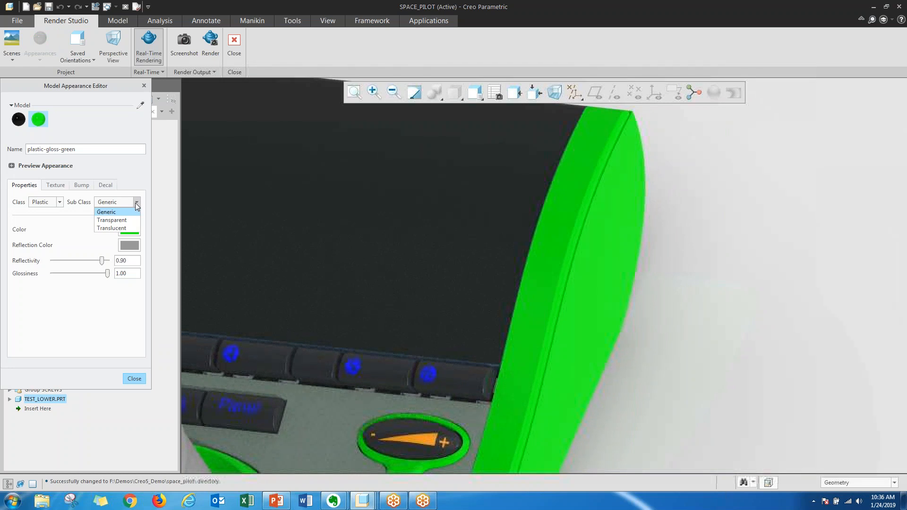
pyautogui.click(107, 228)
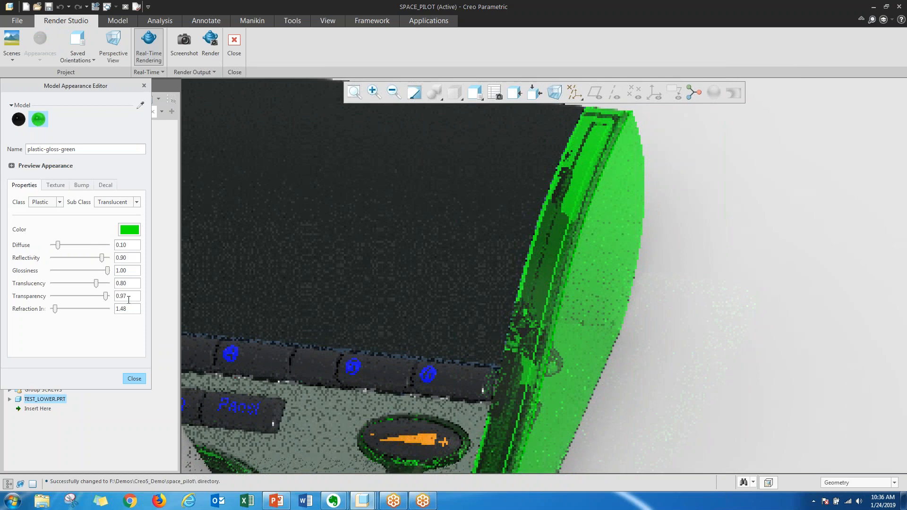
pyautogui.click(134, 379)
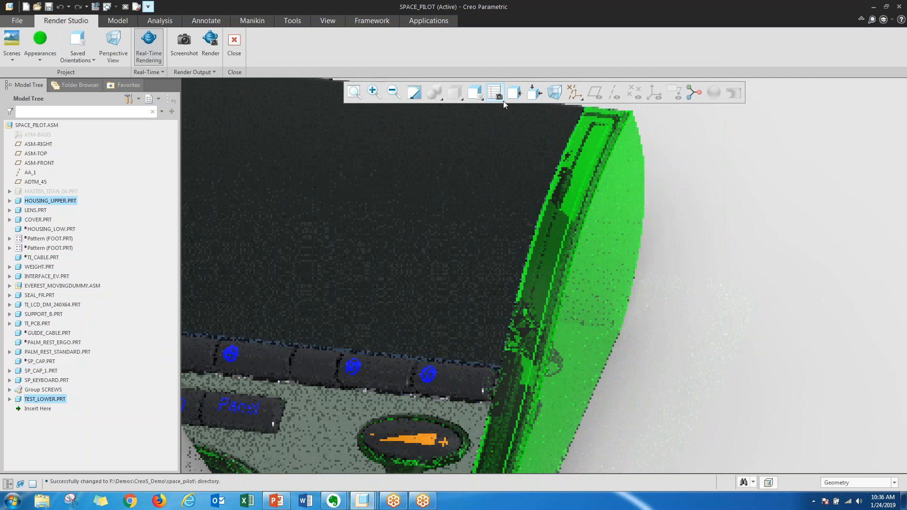
# Inspect the translucent housing from the saved SIDE_VIEW orientation and from an angled view, with perspective view turned on
pyautogui.click(475, 93)
pyautogui.scroll(-1, 505, 158)
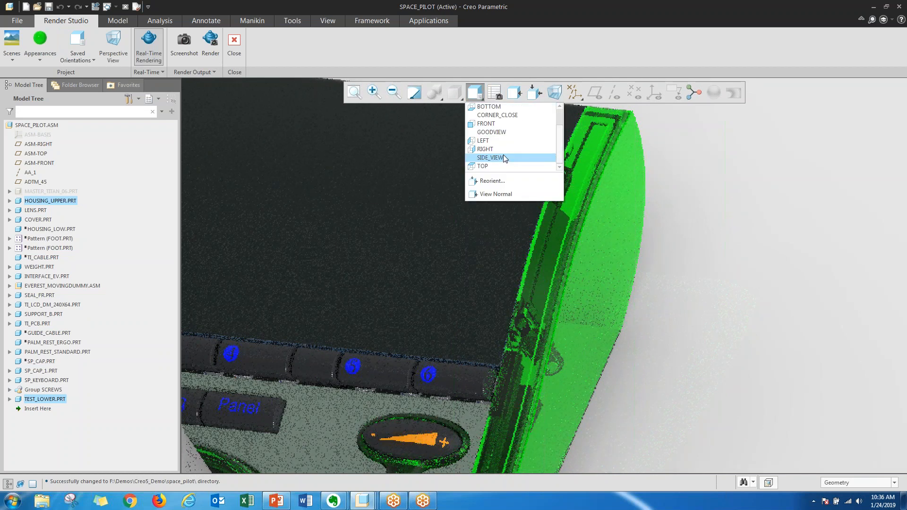
pyautogui.click(489, 158)
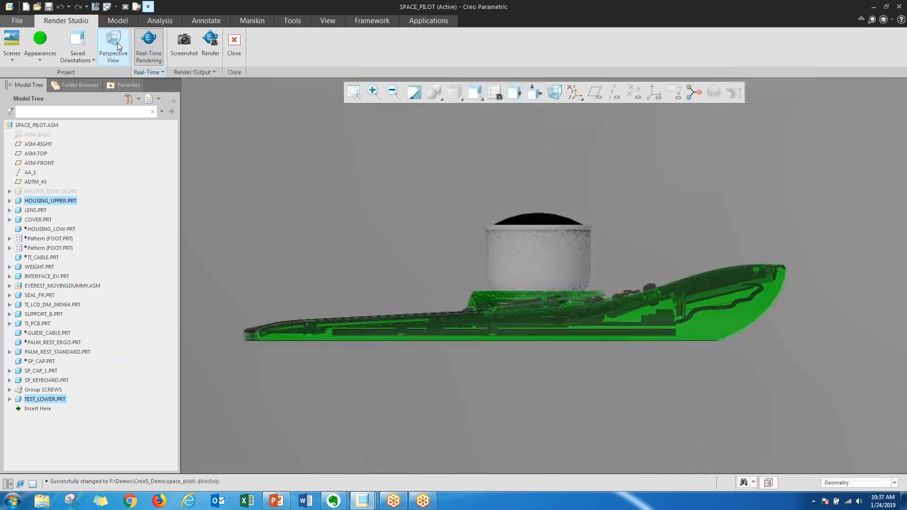
pyautogui.moveTo(464, 249); pyautogui.dragTo(524, 288, button='middle')
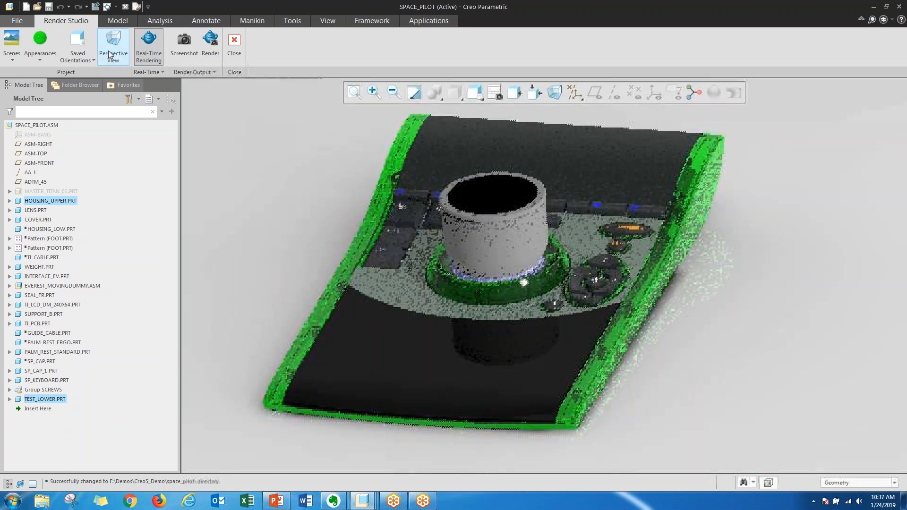
pyautogui.click(109, 55)
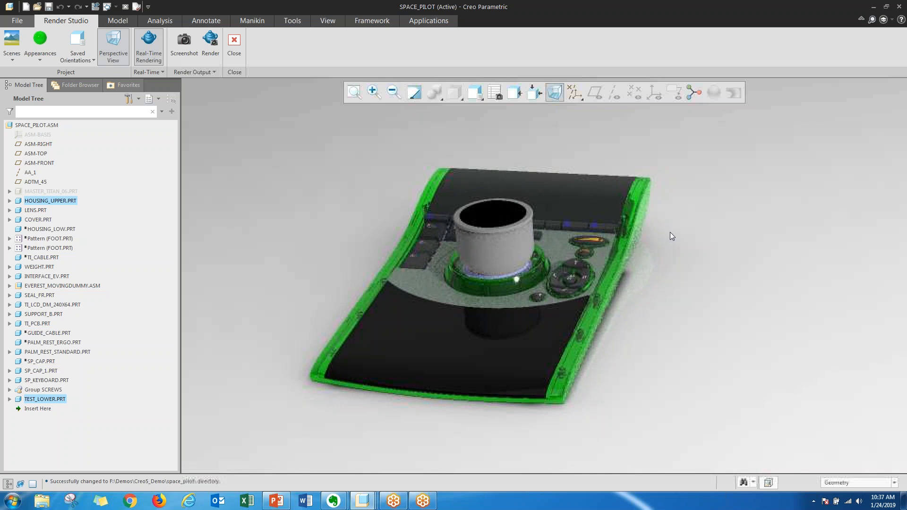
# Apply the wooden floor scene and examine the rendered assembly in it from another angle
pyautogui.click(12, 49)
pyautogui.scroll(-1, 60, 118)
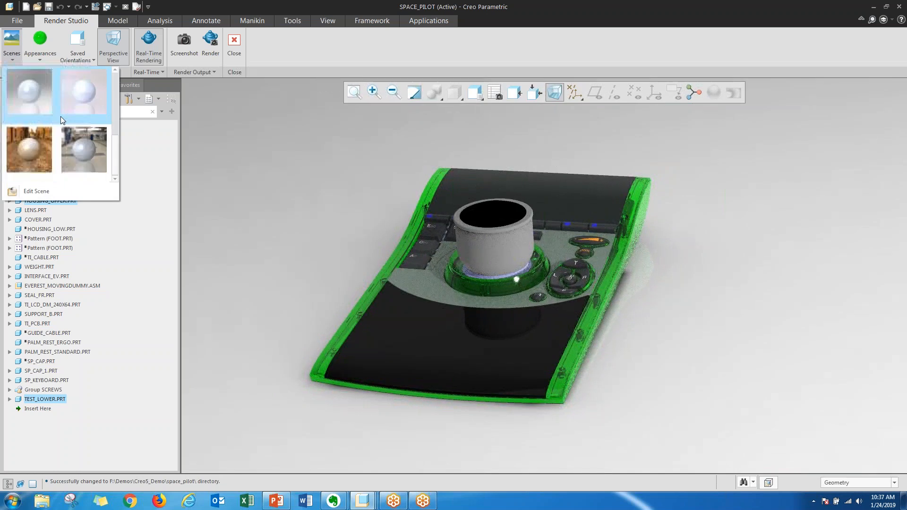
pyautogui.scroll(2, 84, 152)
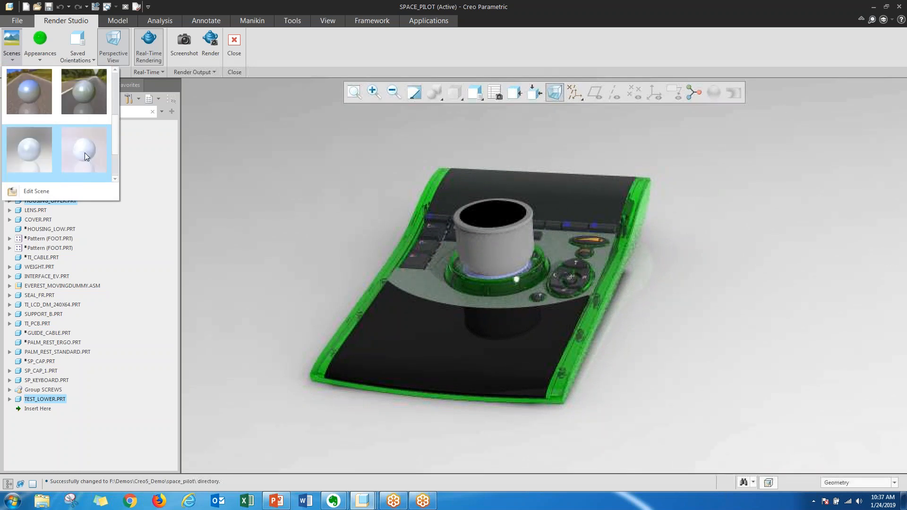
pyautogui.click(29, 144)
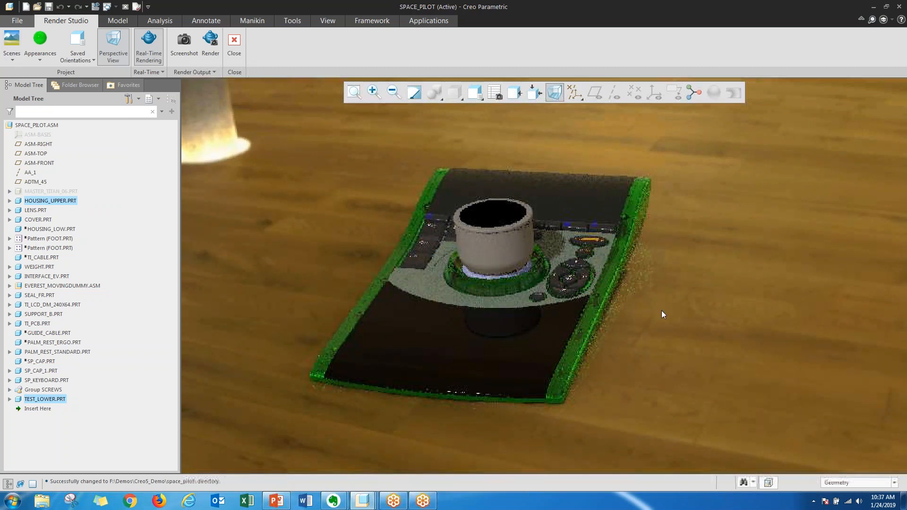
pyautogui.moveTo(456, 358); pyautogui.dragTo(447, 366, button='middle')
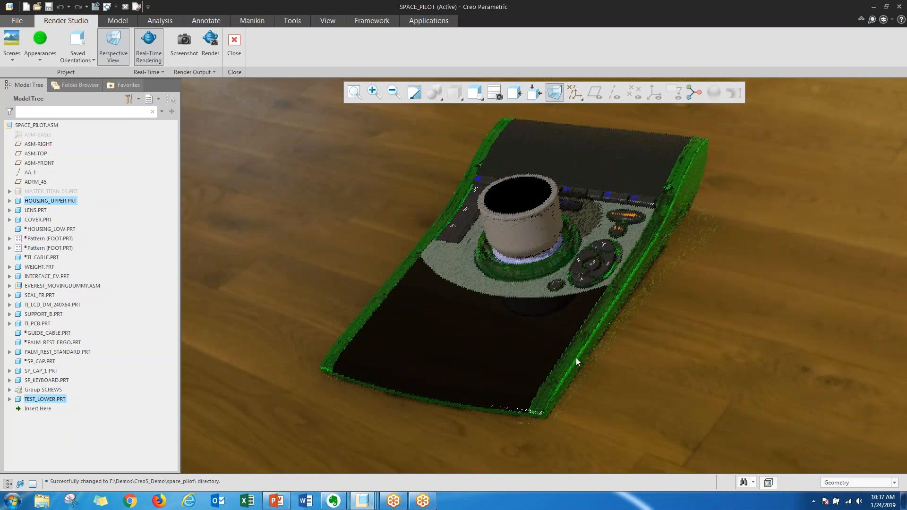
pyautogui.scroll(2, 605, 412)
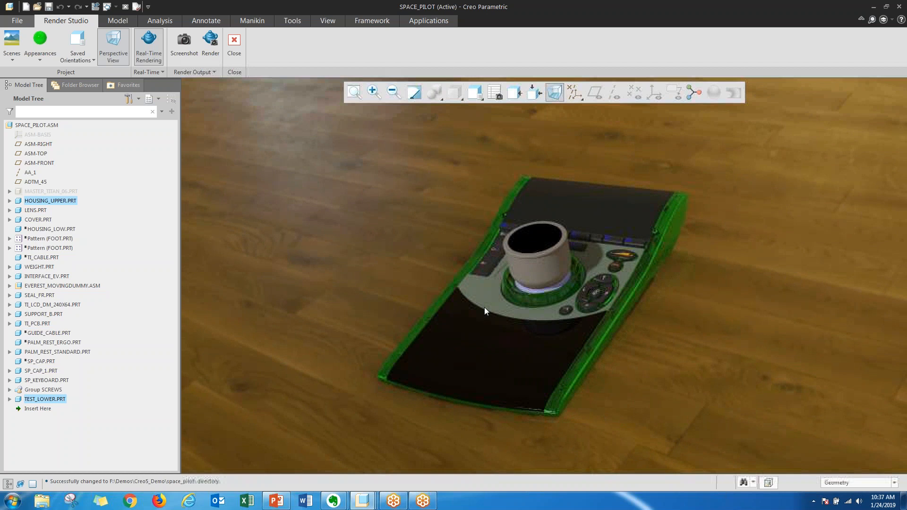
# Review the Render output settings with the Maximum Time option, close them without rendering and deselect the housing parts
pyautogui.click(211, 47)
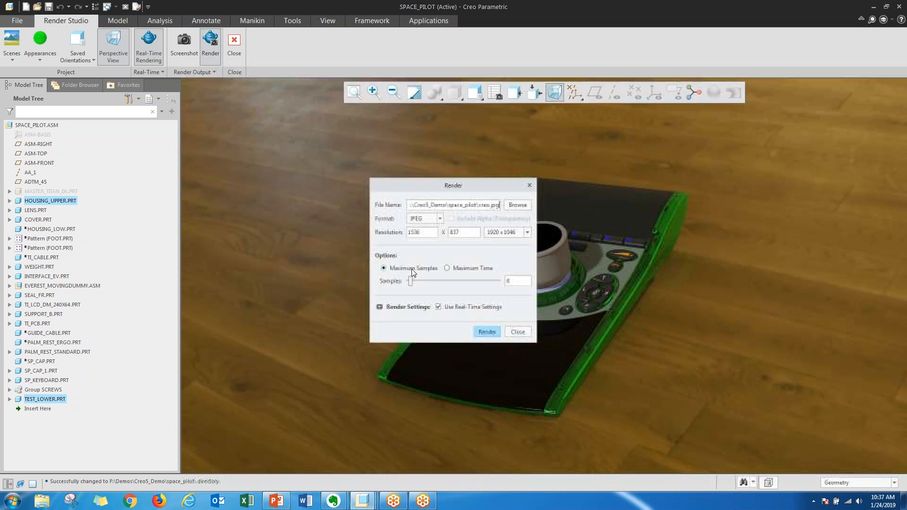
pyautogui.click(463, 267)
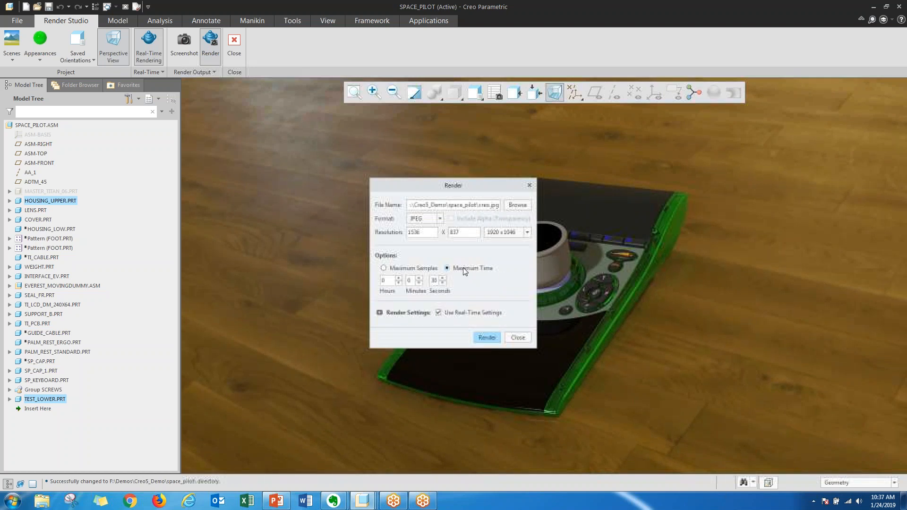
pyautogui.click(517, 338)
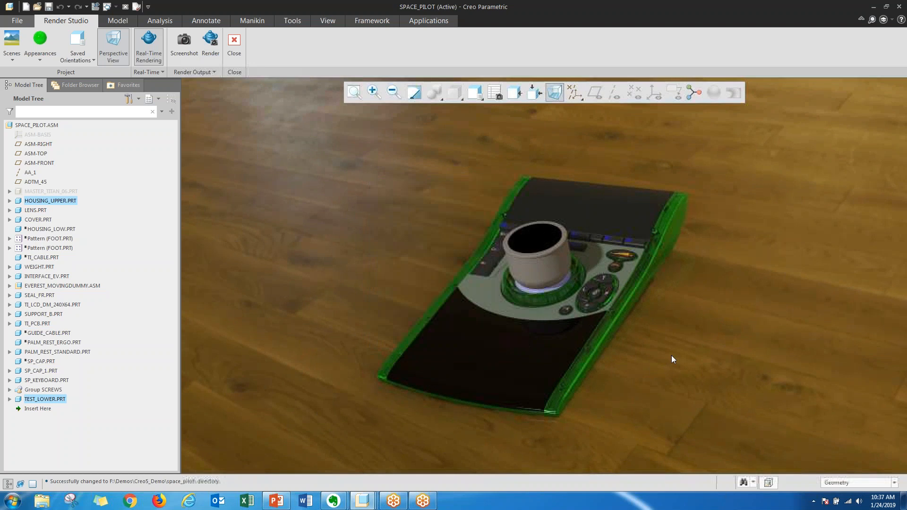
pyautogui.click(625, 354)
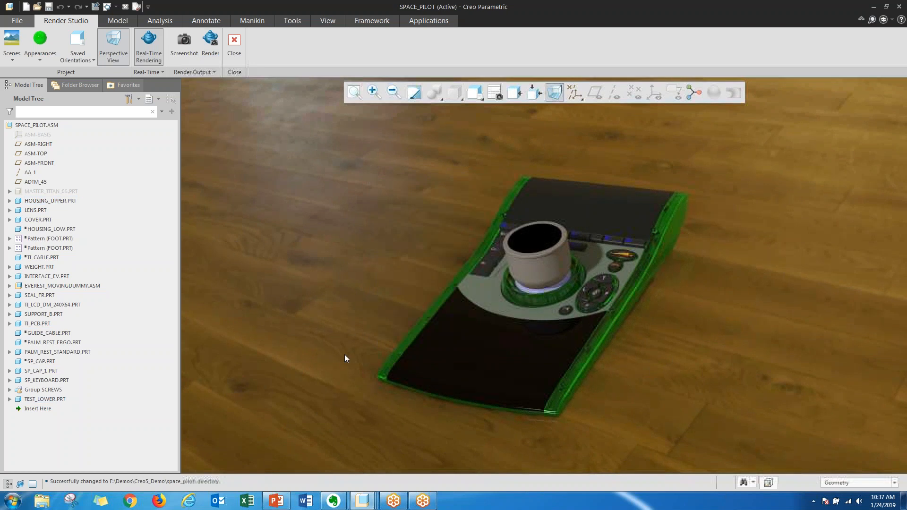
# Switch to the PowerPoint presentation and page through the Design Exploration and rendered-image slides to the Automatic Rep slide
pyautogui.click(276, 501)
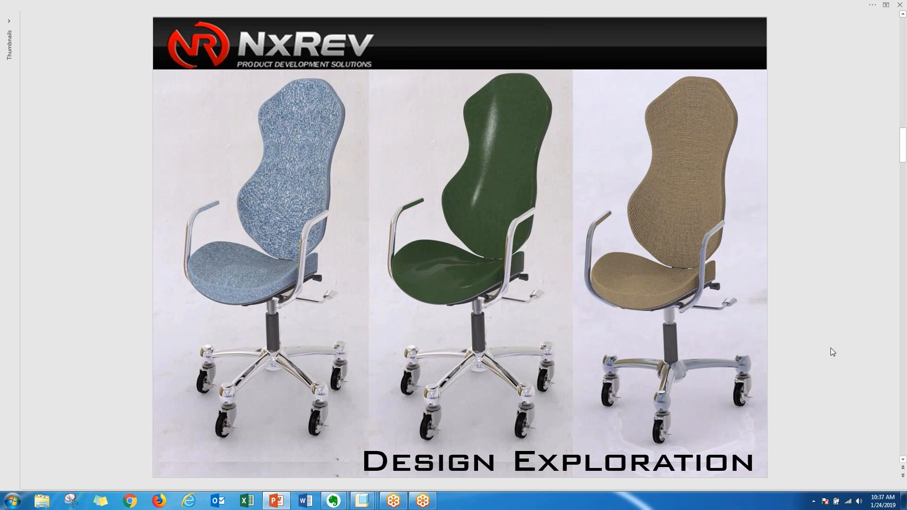
pyautogui.scroll(-1, 843, 352)
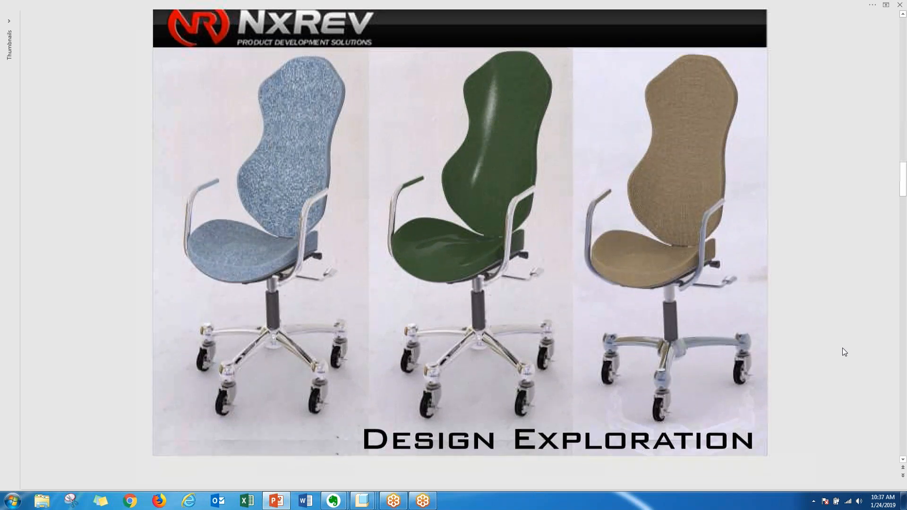
pyautogui.scroll(-3, 843, 349)
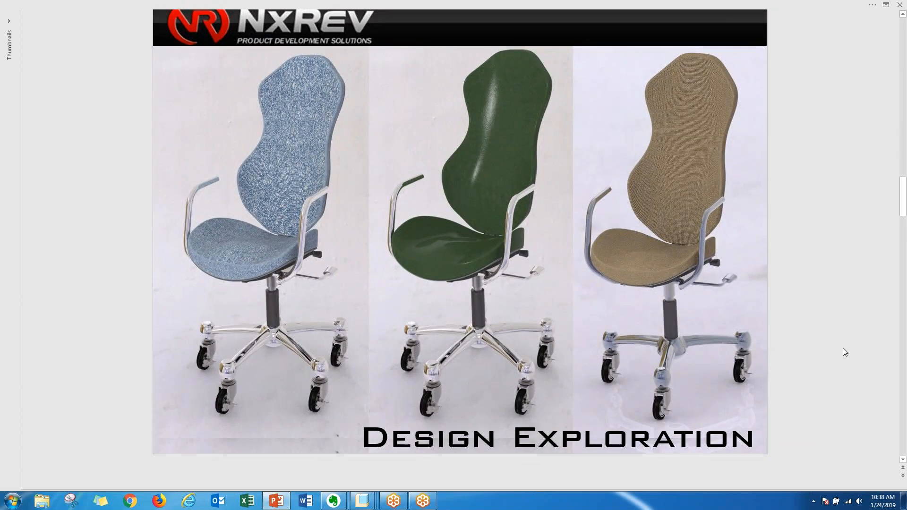
pyautogui.scroll(3, 844, 352)
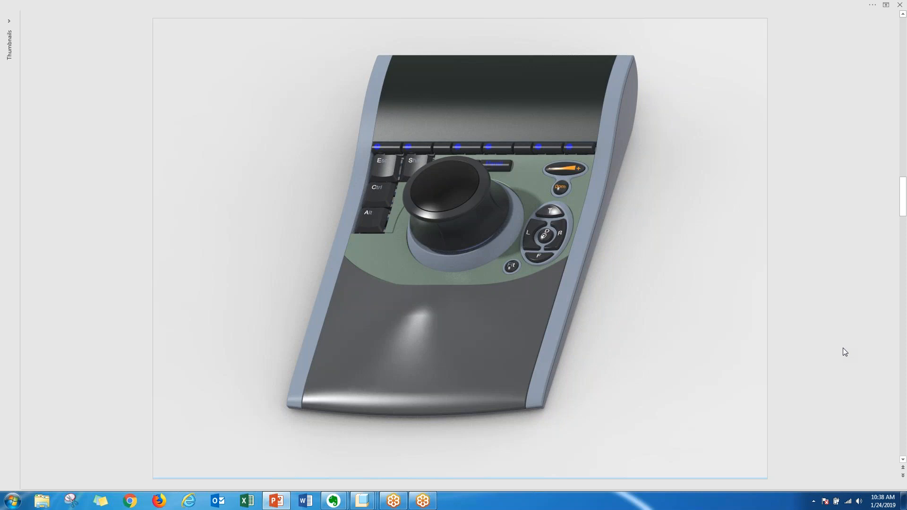
pyautogui.scroll(-1, 843, 348)
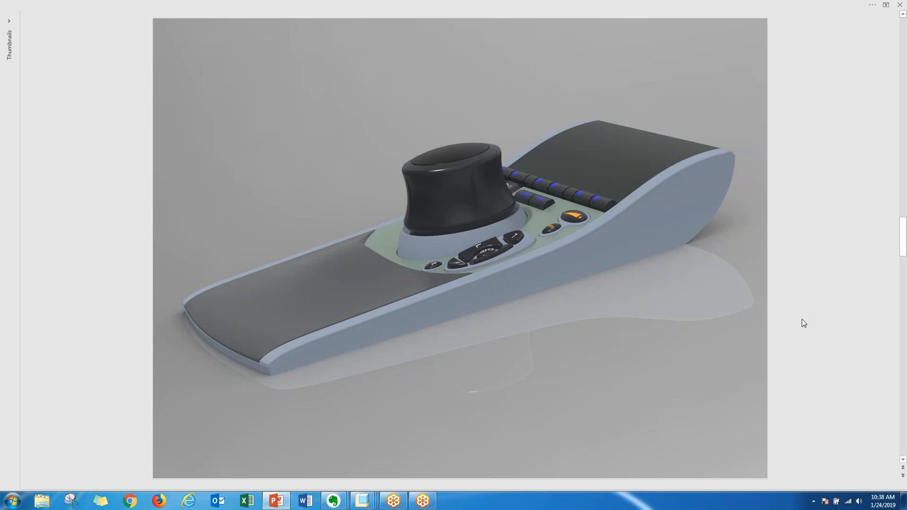
pyautogui.scroll(-1, 819, 318)
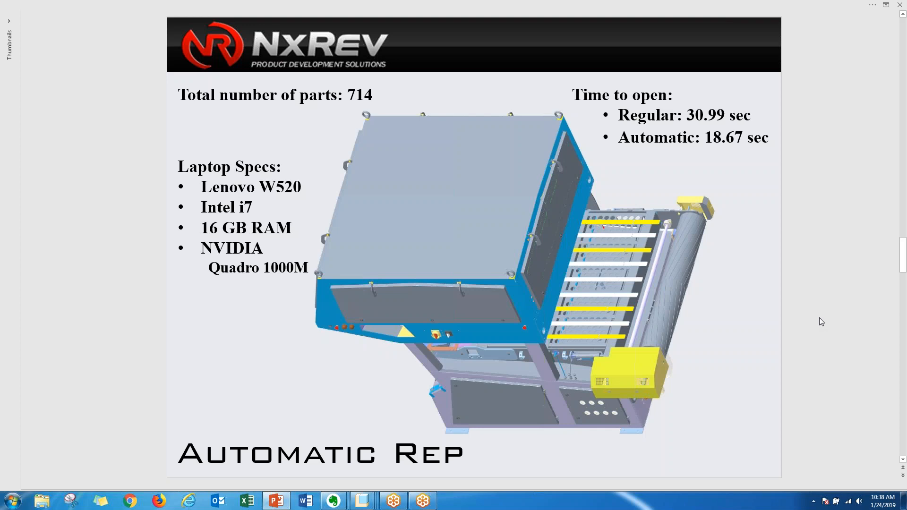